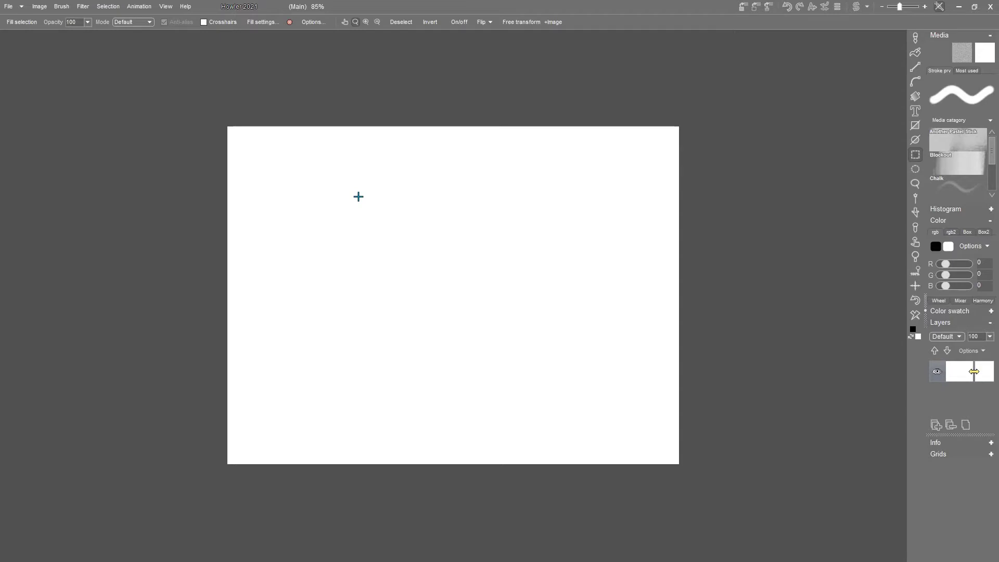
# Activate the freehand brush and open the Plasma noise render filter, placing its dialog clear of the canvas
pyautogui.click(915, 45)
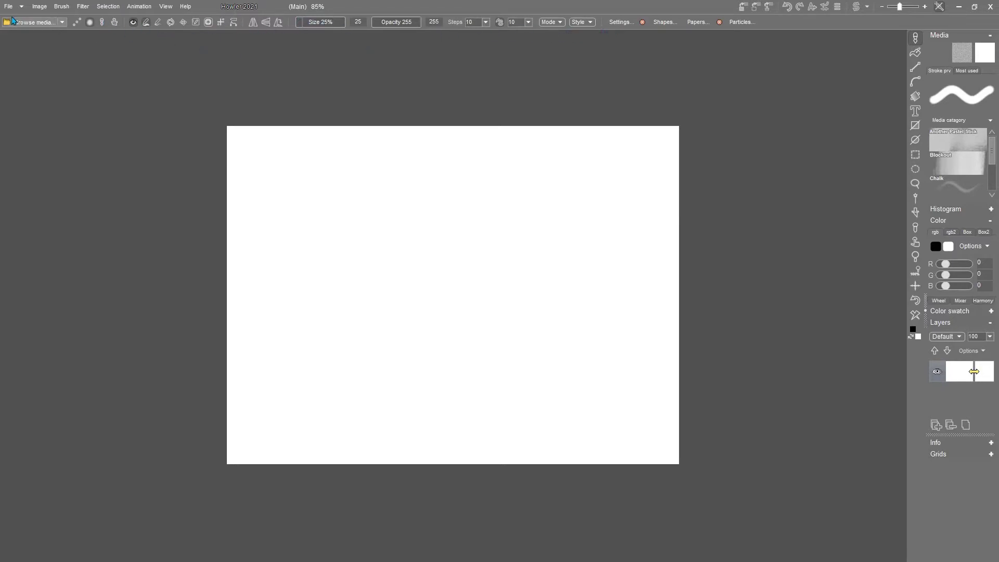
pyautogui.click(83, 7)
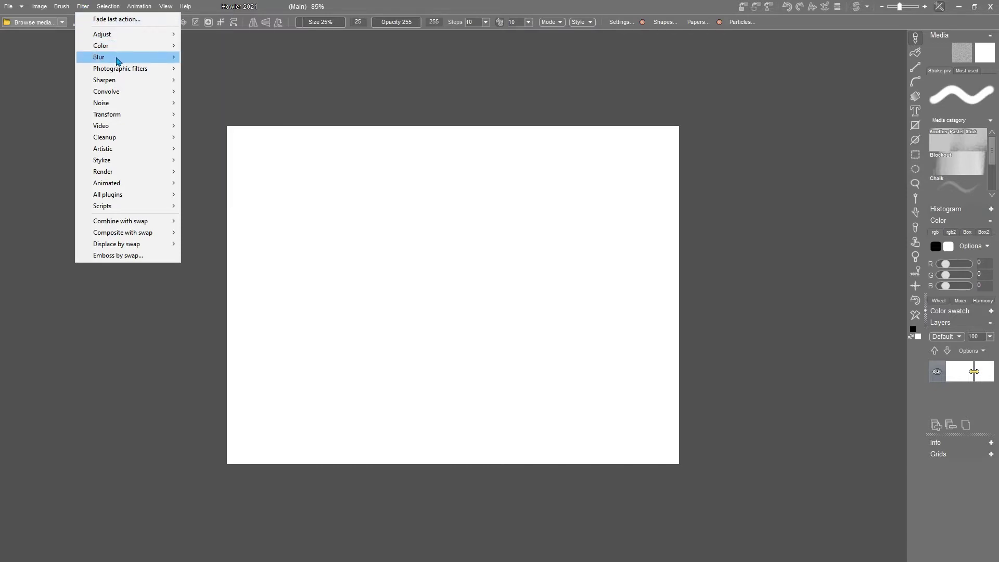
pyautogui.moveTo(117, 61)
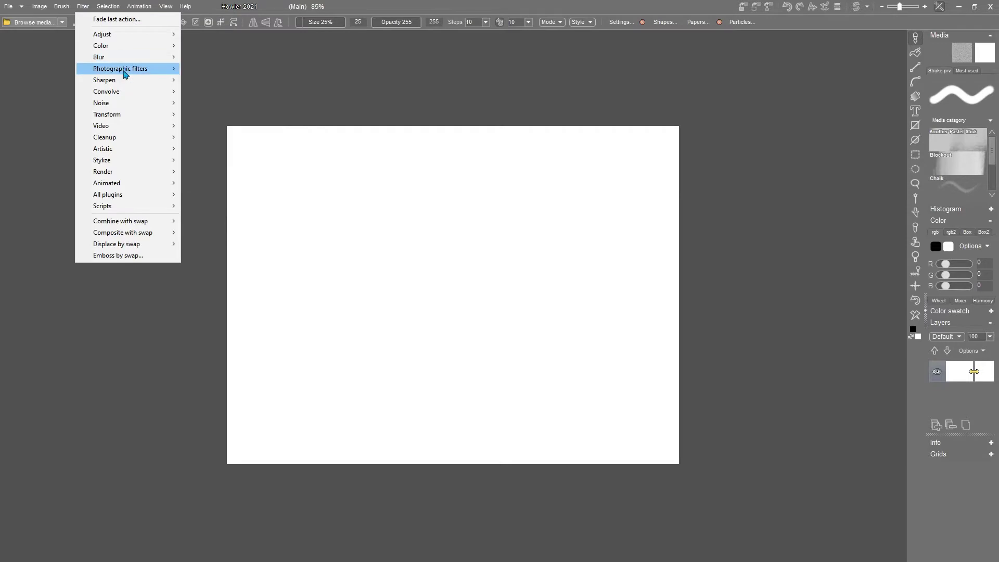
pyautogui.moveTo(112, 129)
pyautogui.moveTo(120, 173)
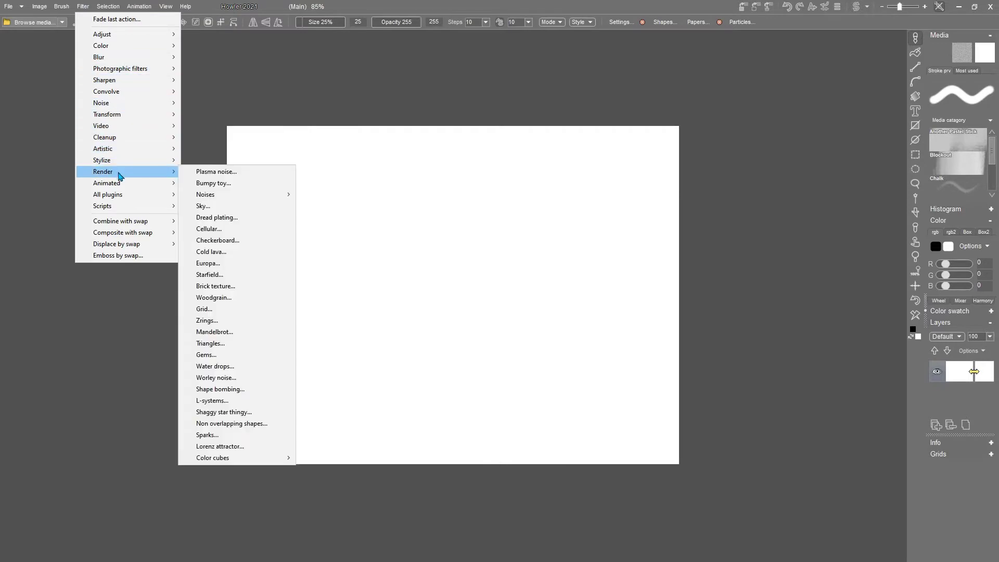
pyautogui.click(216, 172)
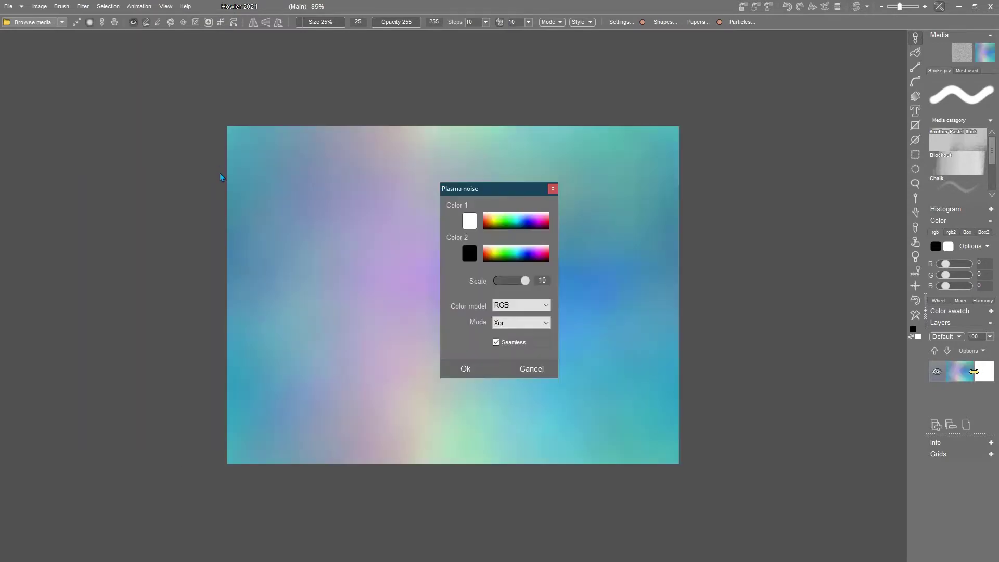
pyautogui.moveTo(514, 192); pyautogui.dragTo(143, 135)
# Set the plasma noise color model to 2 tone and its mode to Opaque
pyautogui.click(150, 250)
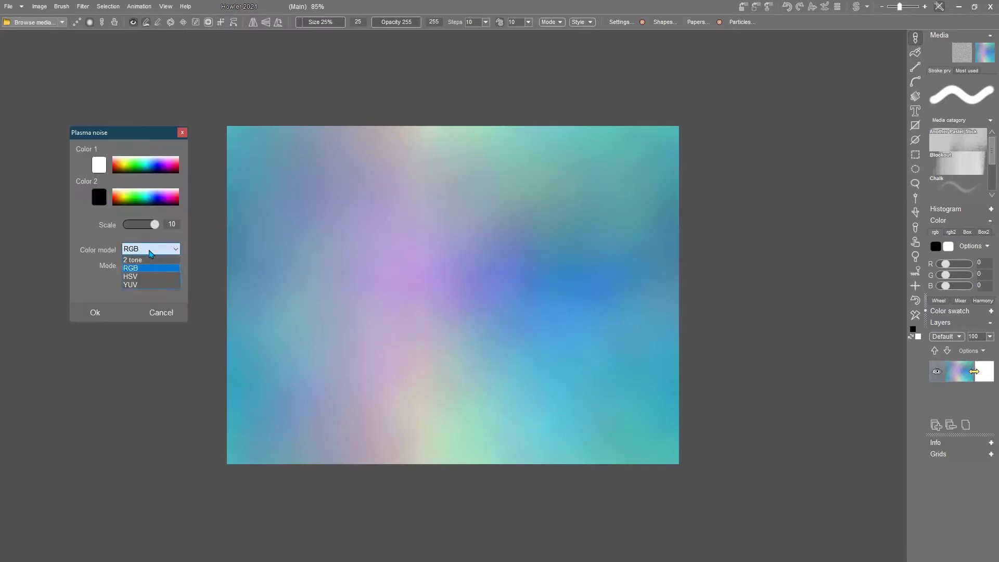
pyautogui.click(141, 260)
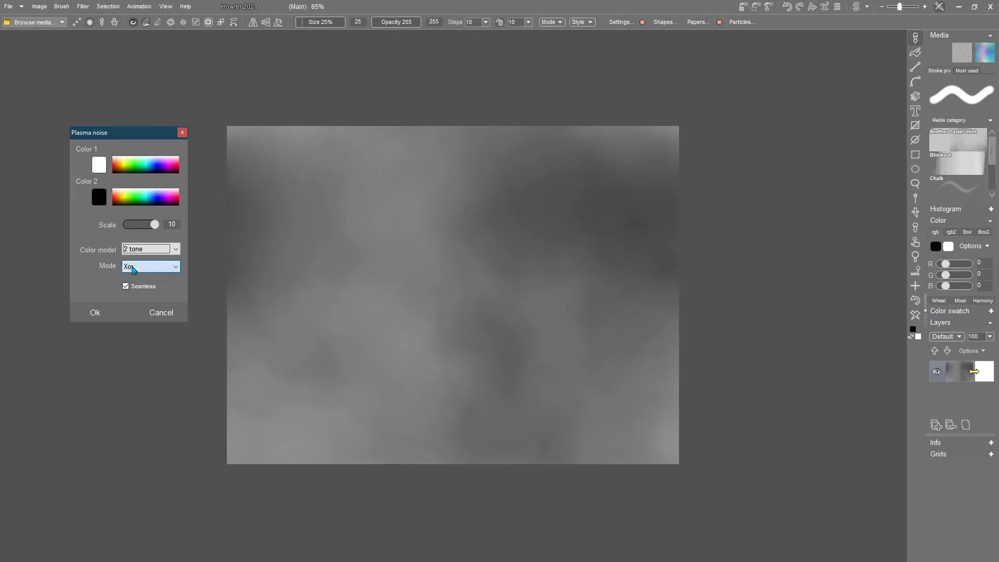
pyautogui.click(138, 267)
pyautogui.click(137, 280)
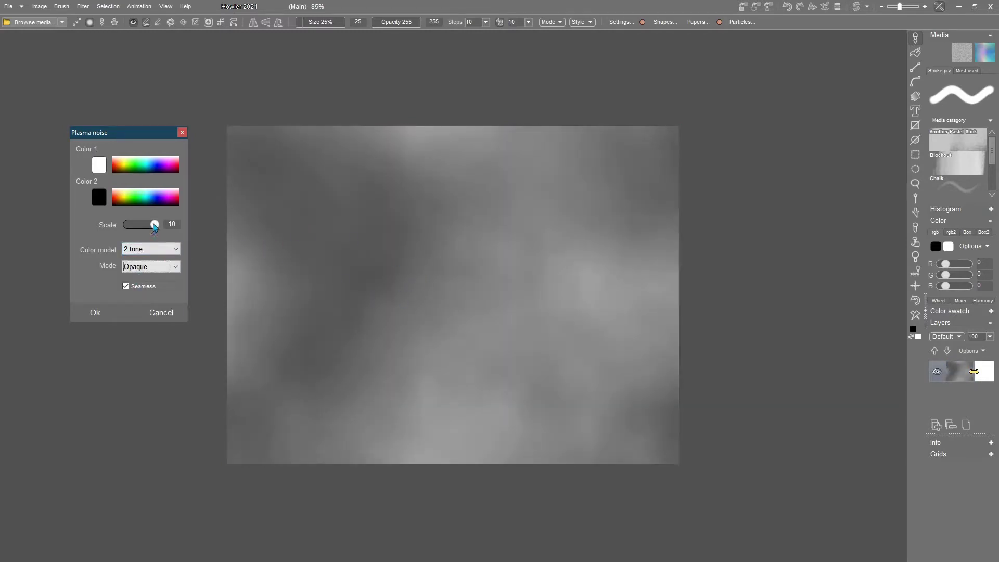
# Adjust the plasma noise scale to 9 and set the color model to RGB
pyautogui.moveTo(155, 224)
pyautogui.mouseDown()
pyautogui.moveTo(130, 224)
pyautogui.moveTo(140, 232)
pyautogui.mouseUp()
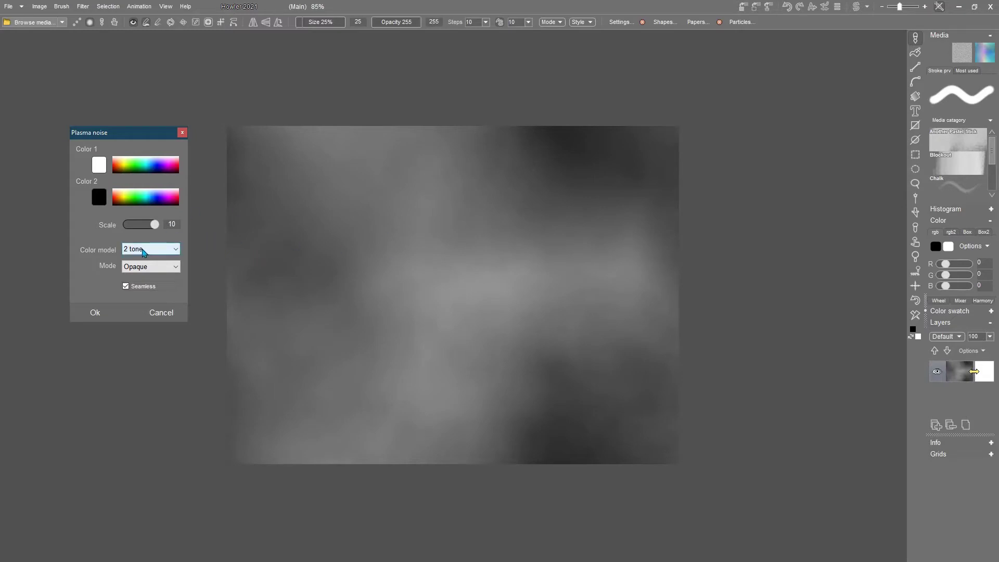
pyautogui.moveTo(154, 225); pyautogui.dragTo(156, 227)
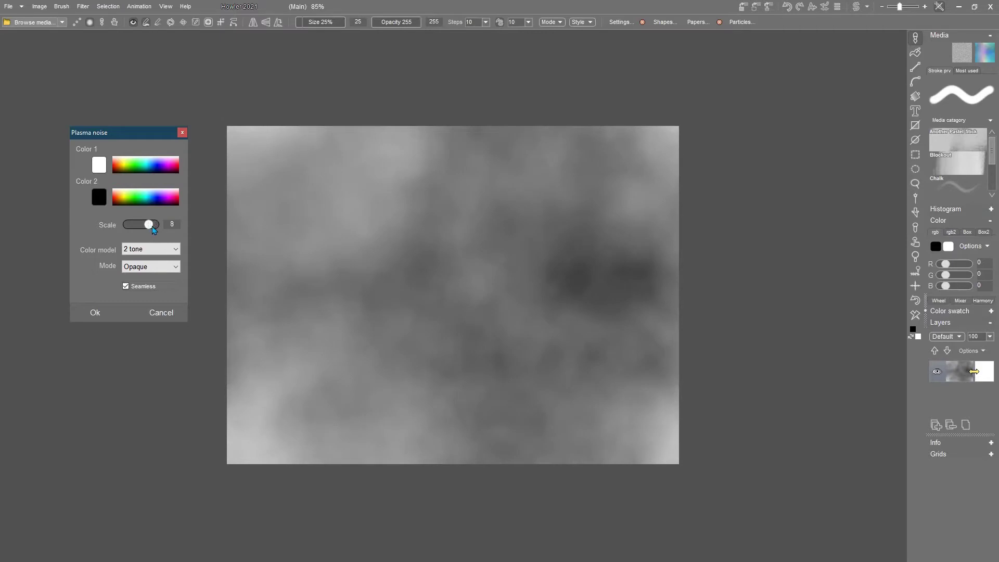
pyautogui.click(150, 250)
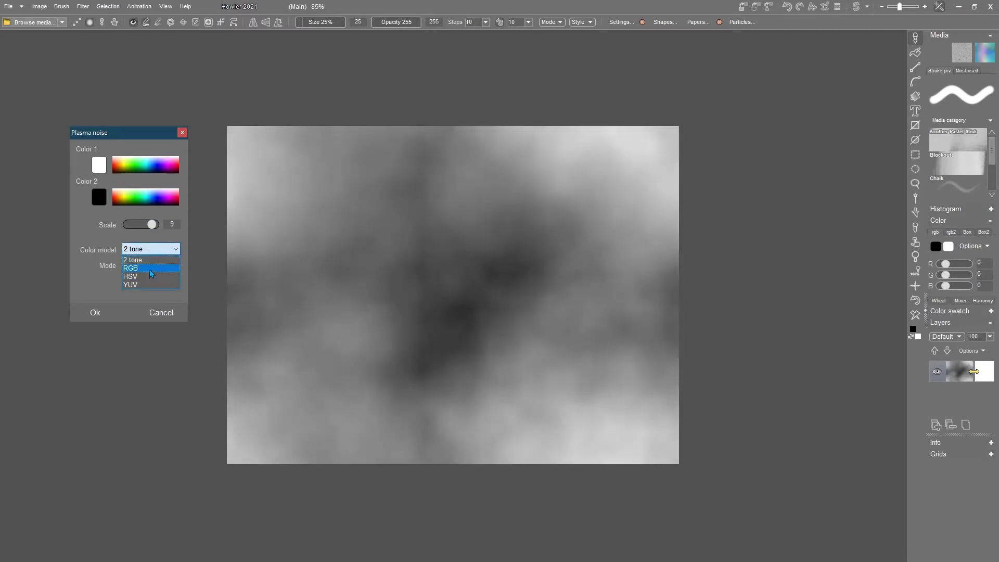
pyautogui.click(151, 269)
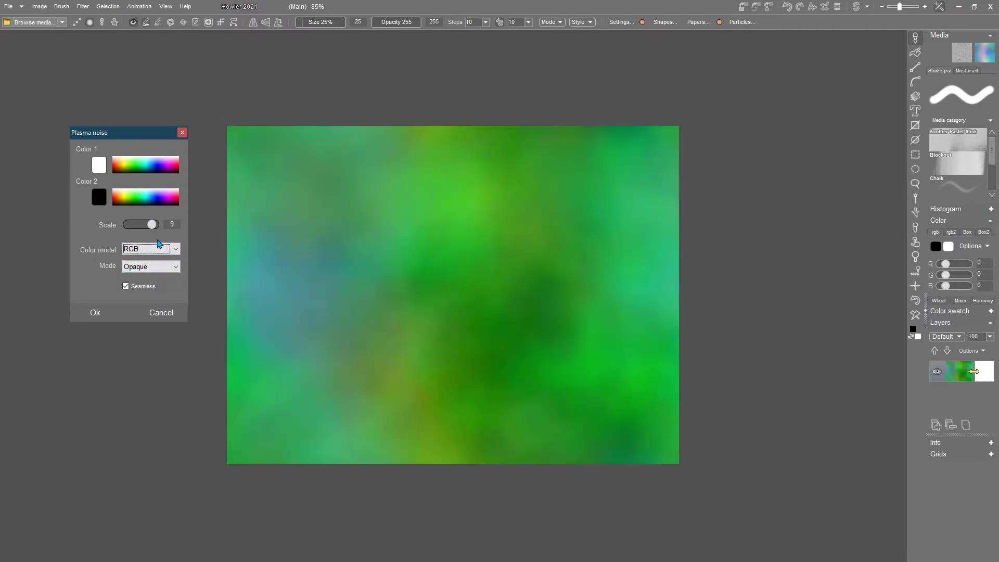
# Set the plasma noise scale to 8 and regenerate the RGB pattern several times
pyautogui.click(149, 224)
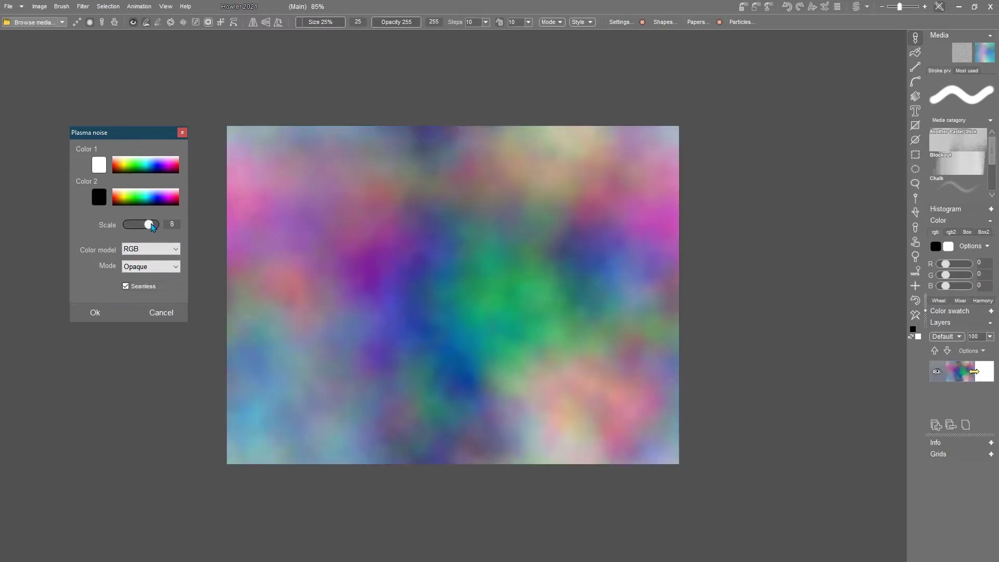
pyautogui.click(151, 223)
pyautogui.click(151, 224)
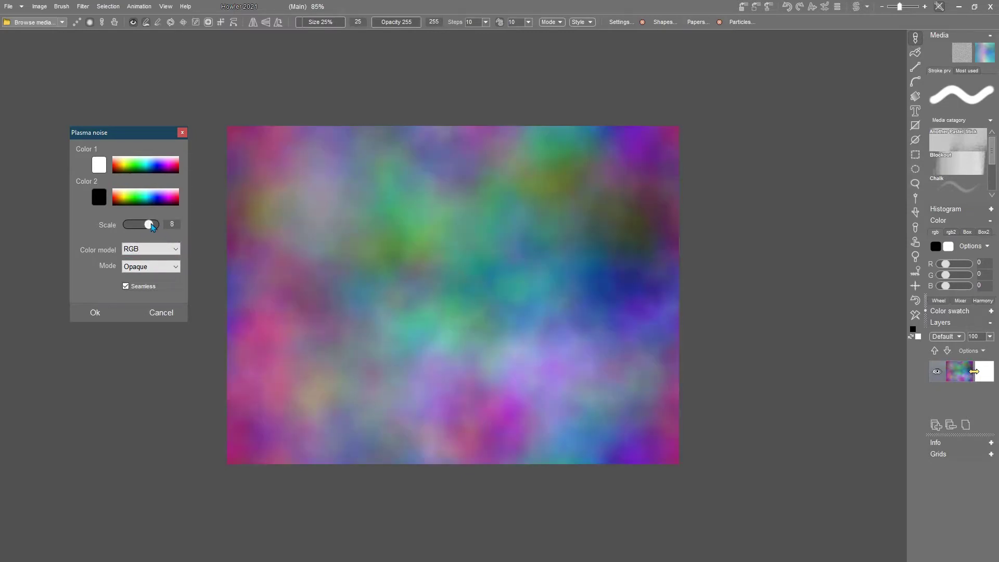
pyautogui.click(150, 225)
pyautogui.click(151, 225)
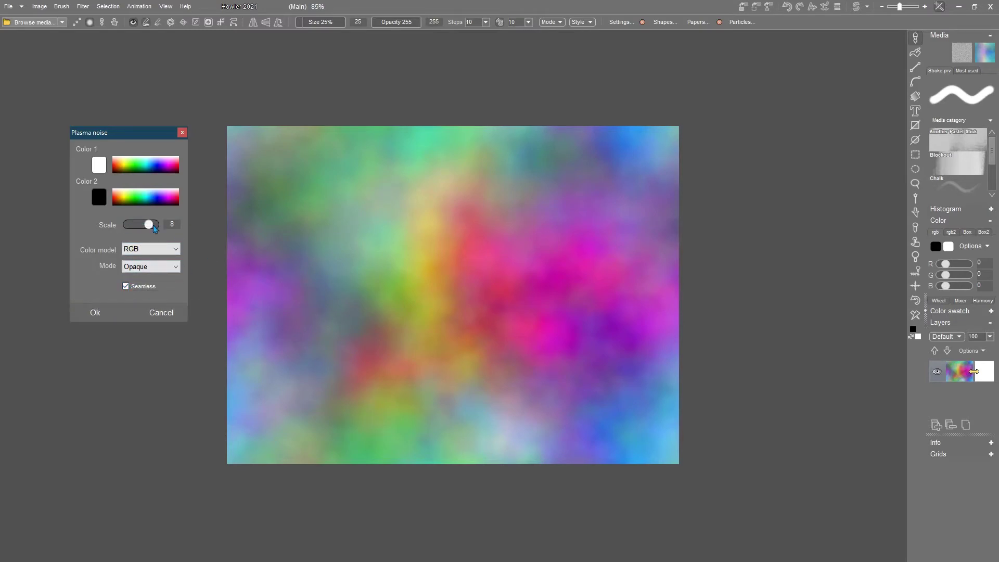
# Try the plasma noise at scale 10, settle on scale 9, and apply it to the canvas
pyautogui.moveTo(149, 224); pyautogui.dragTo(164, 230)
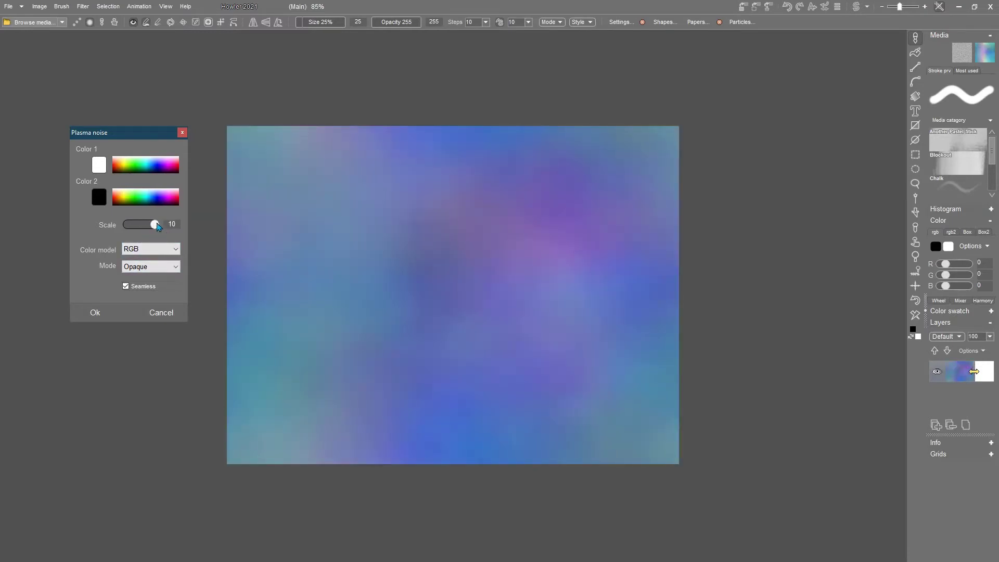
pyautogui.click(156, 224)
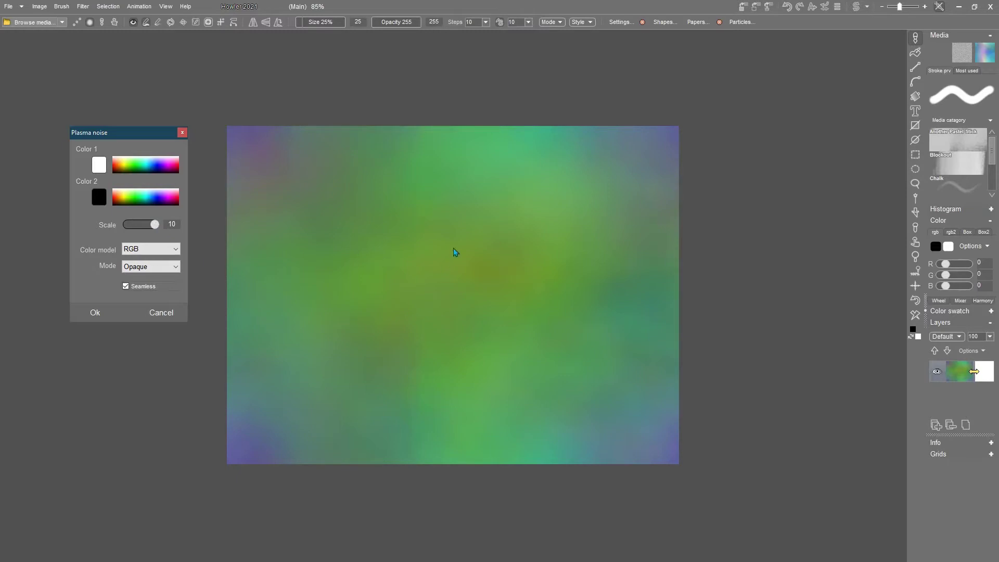
pyautogui.moveTo(156, 225); pyautogui.dragTo(153, 227)
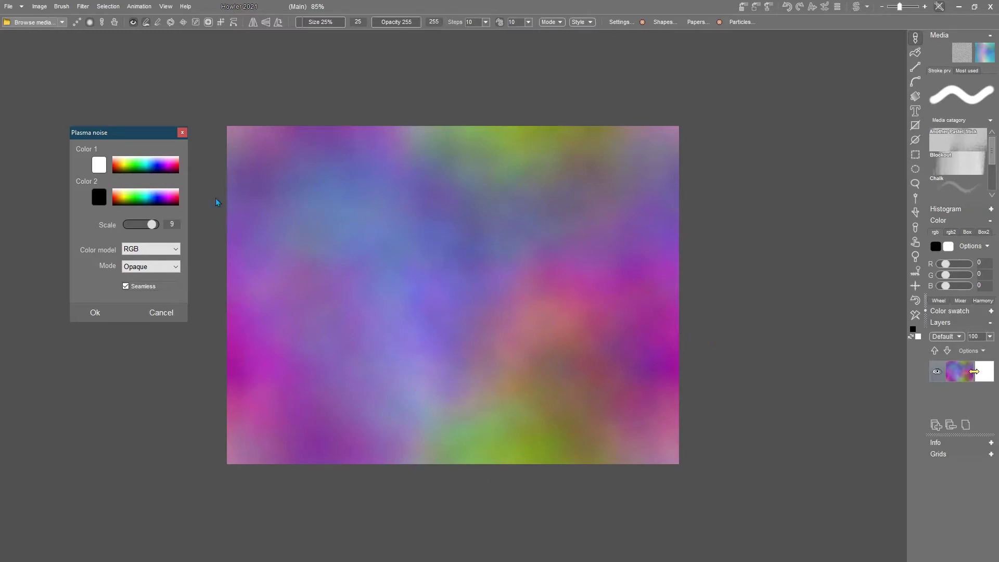
pyautogui.click(94, 312)
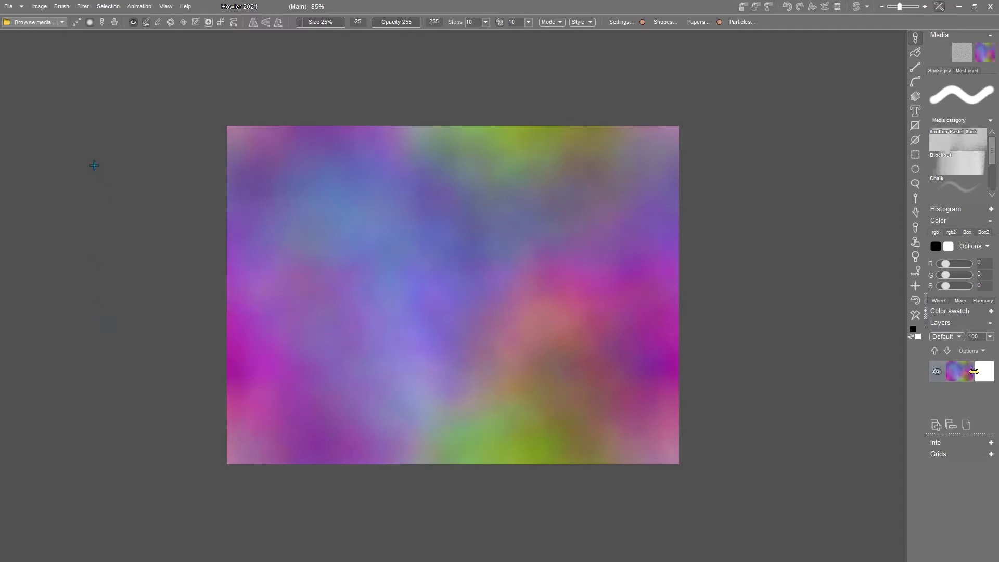
# Open the Plasma noise filter again on the rendered image, placing its dialog clear of the canvas
pyautogui.click(83, 6)
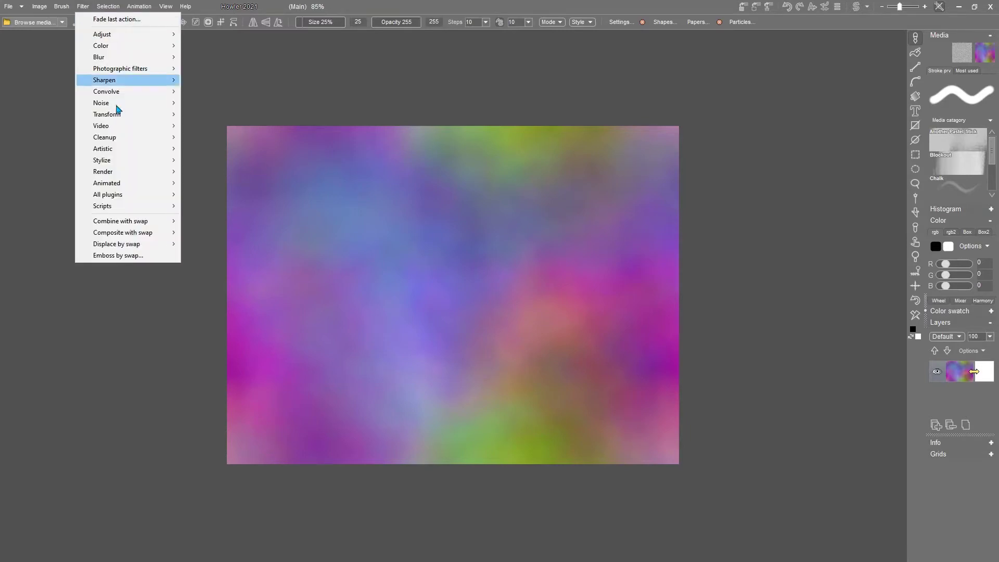
pyautogui.moveTo(136, 149)
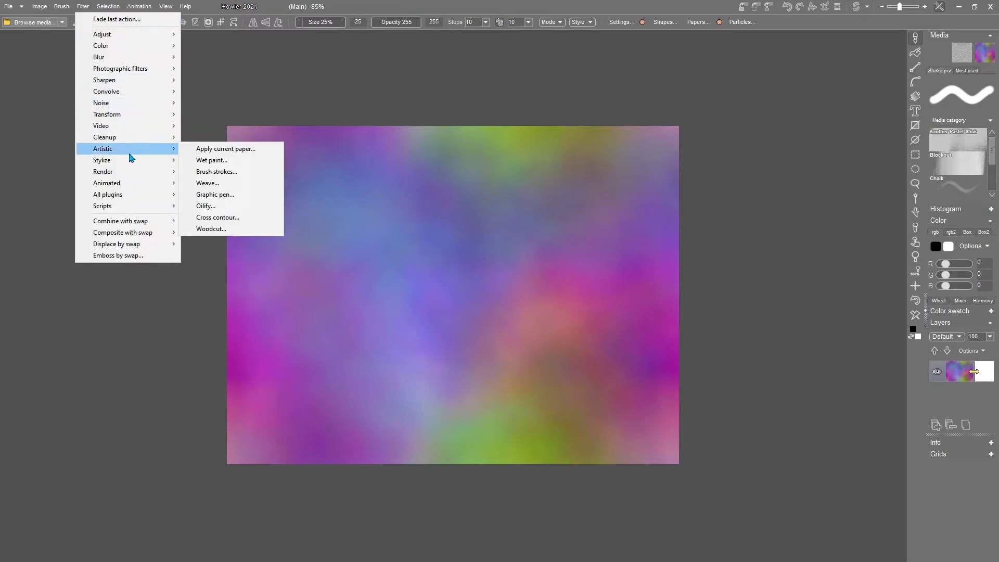
pyautogui.moveTo(130, 171)
pyautogui.click(222, 169)
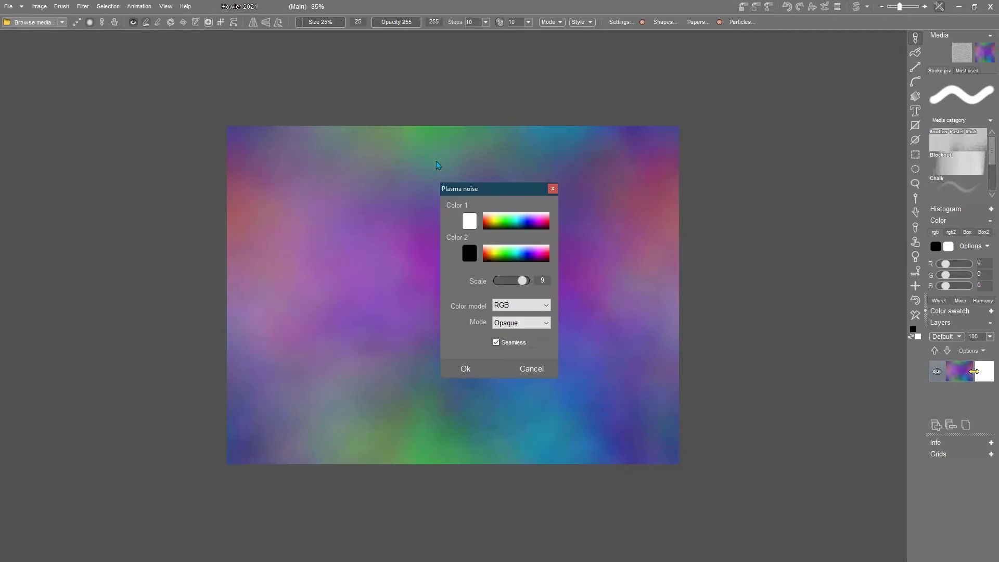
pyautogui.moveTo(510, 194); pyautogui.dragTo(146, 156)
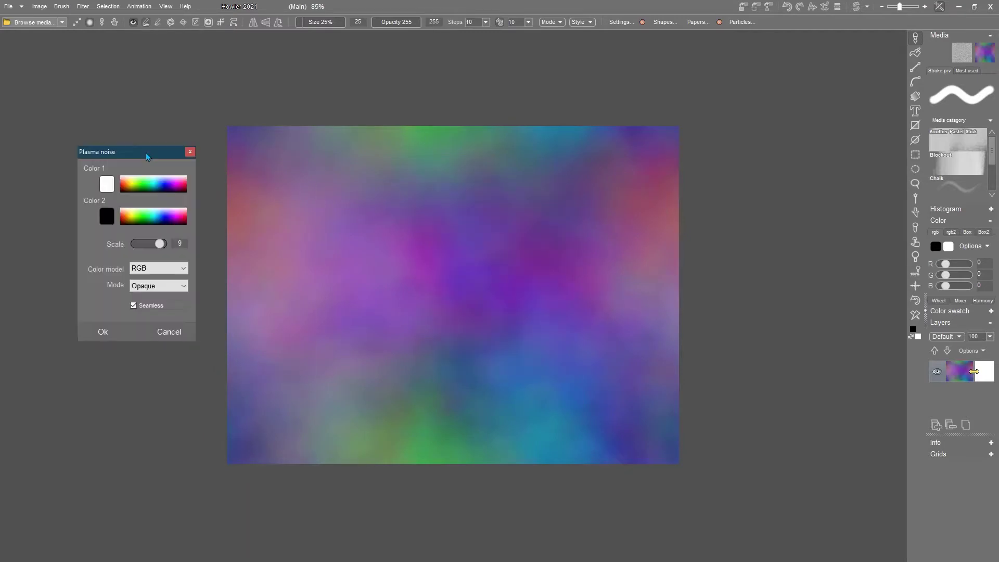
# Try blending the new plasma noise with the image in the Xor, Or and And modes
pyautogui.click(160, 289)
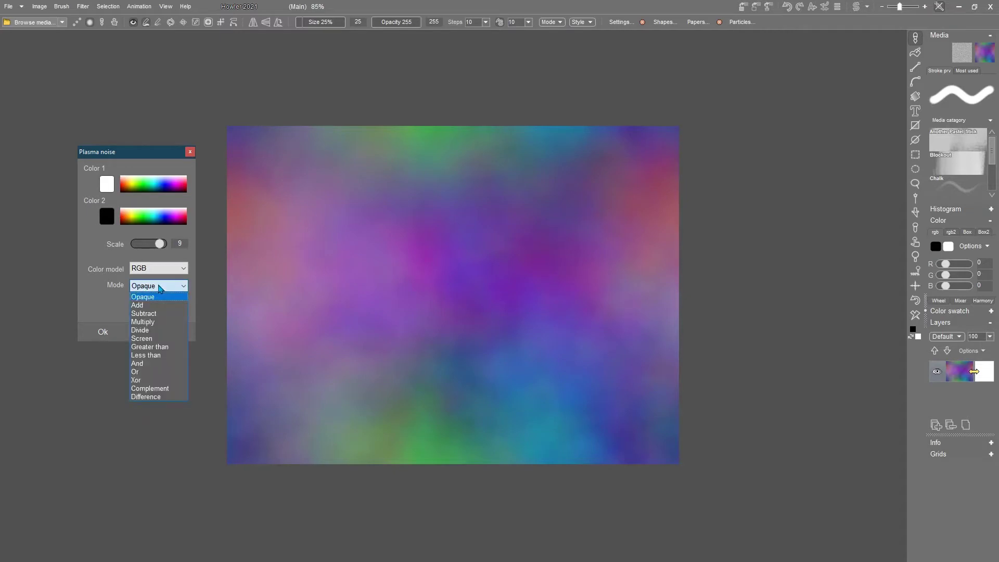
pyautogui.click(138, 380)
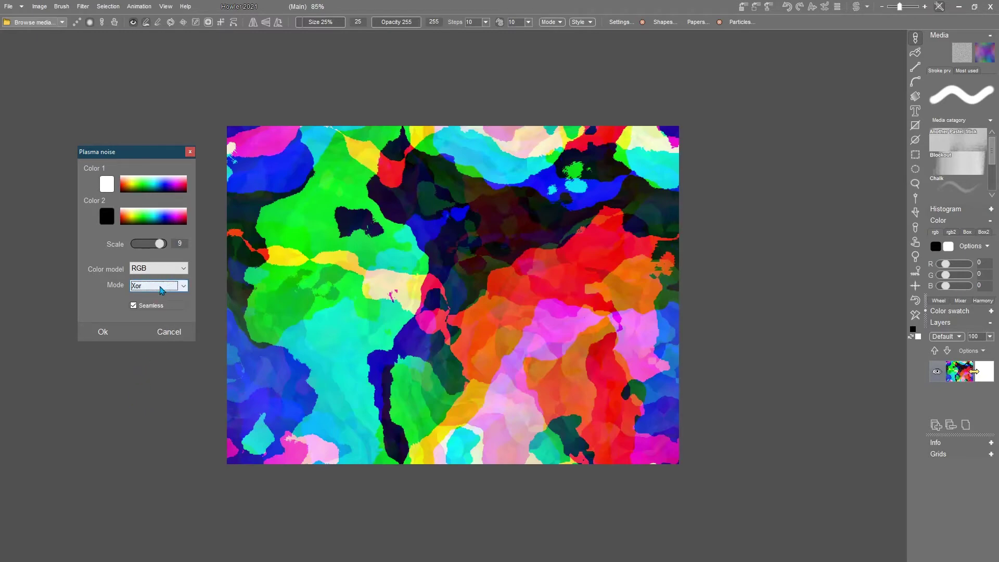
pyautogui.click(161, 290)
pyautogui.click(146, 374)
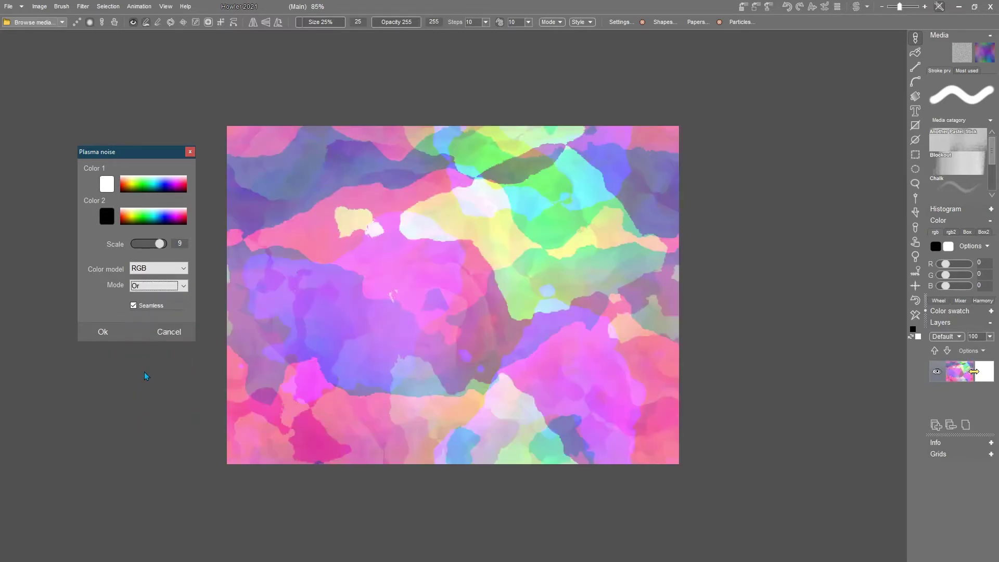
pyautogui.click(159, 286)
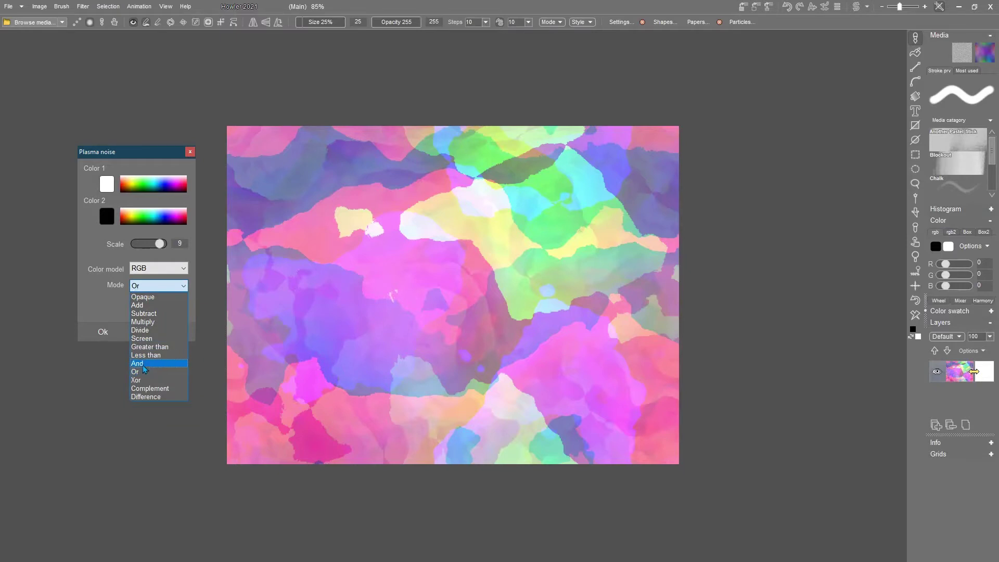
pyautogui.click(144, 369)
# Set the noise scale to 5, compare the And and Or modes, and raise the scale to 10
pyautogui.moveTo(160, 244); pyautogui.dragTo(151, 247)
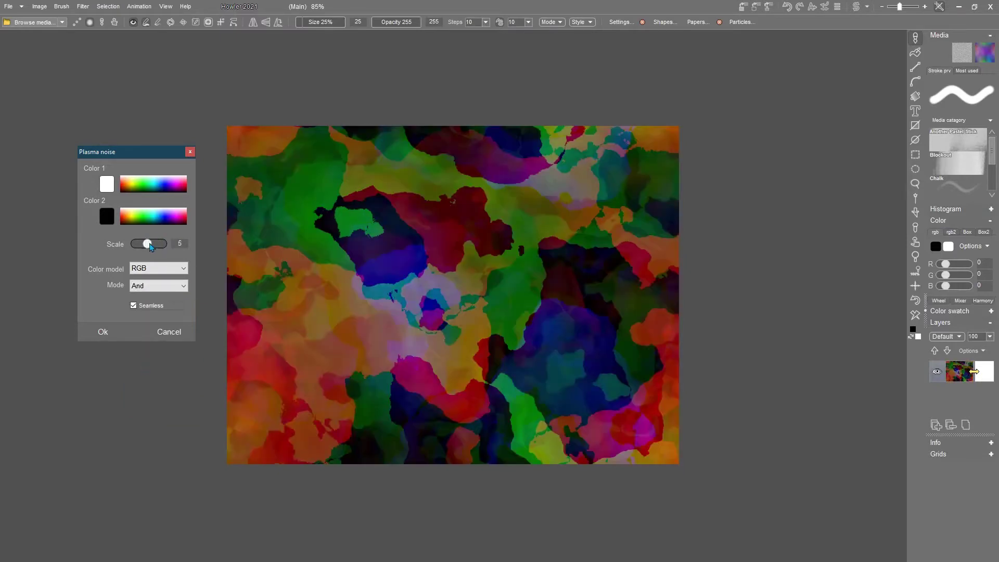
pyautogui.click(159, 286)
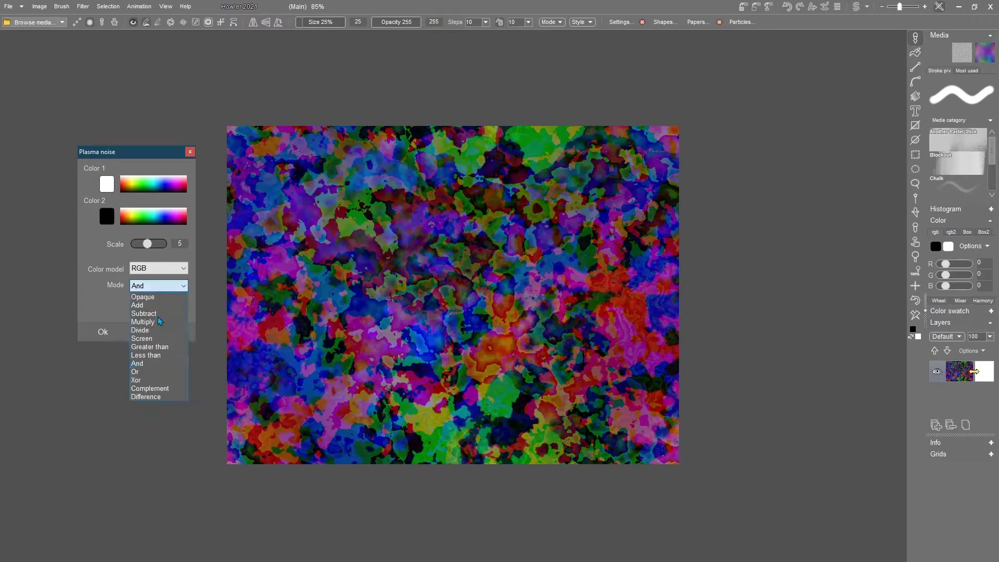
pyautogui.click(134, 372)
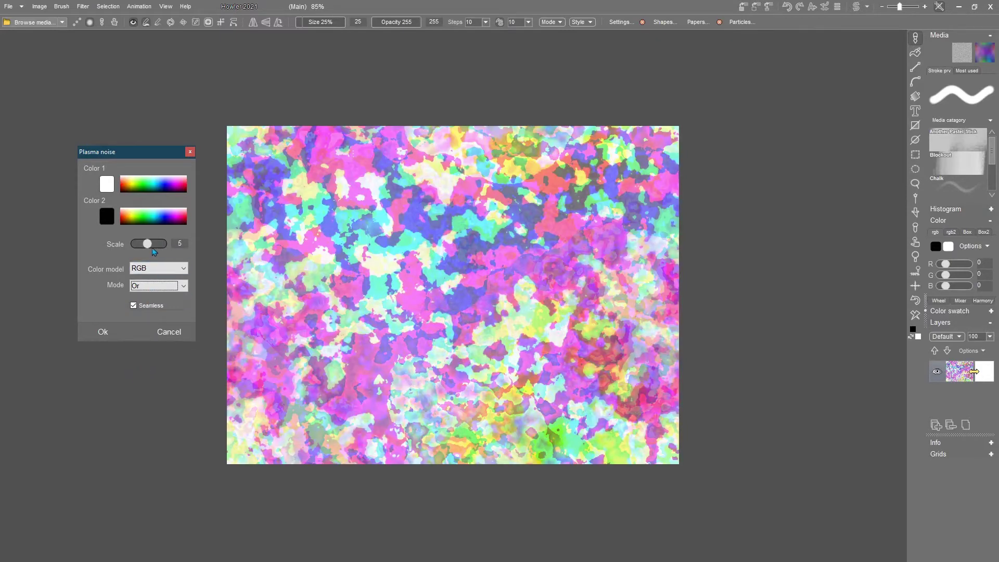
pyautogui.moveTo(148, 244); pyautogui.dragTo(167, 245)
# Try blending the plasma noise with the image in the Difference, Complement, Less than and Divide modes
pyautogui.click(156, 286)
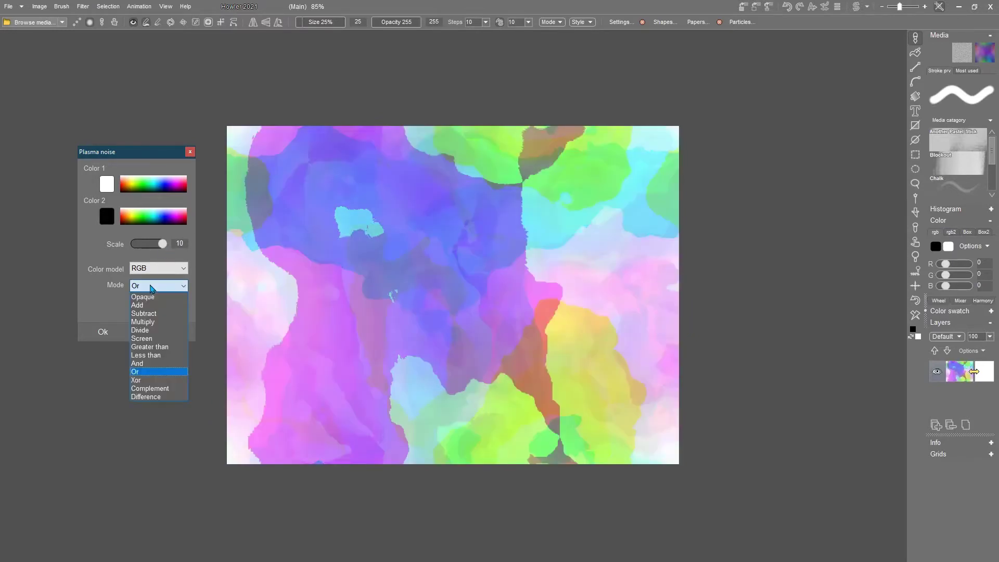
pyautogui.click(147, 398)
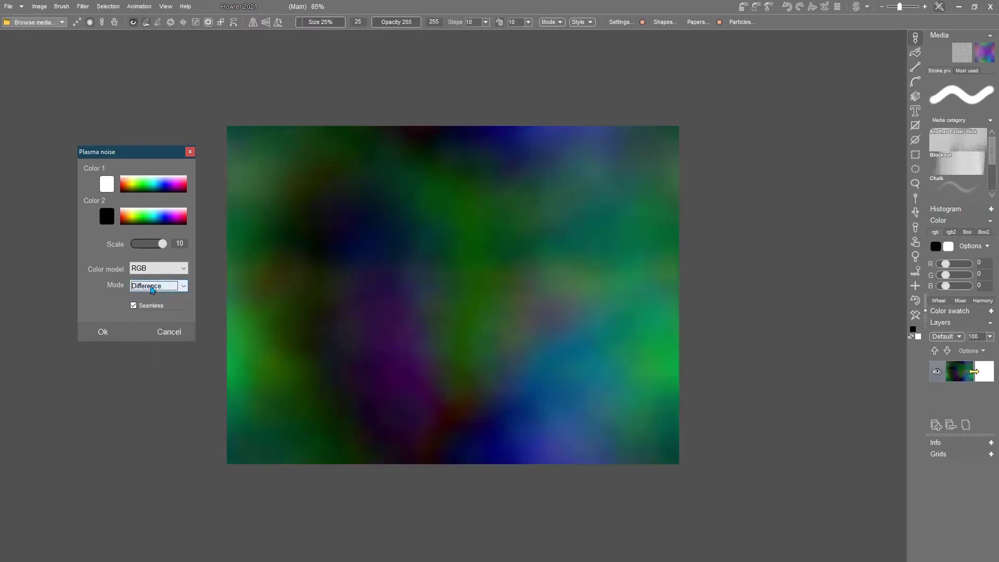
pyautogui.click(149, 287)
pyautogui.click(152, 389)
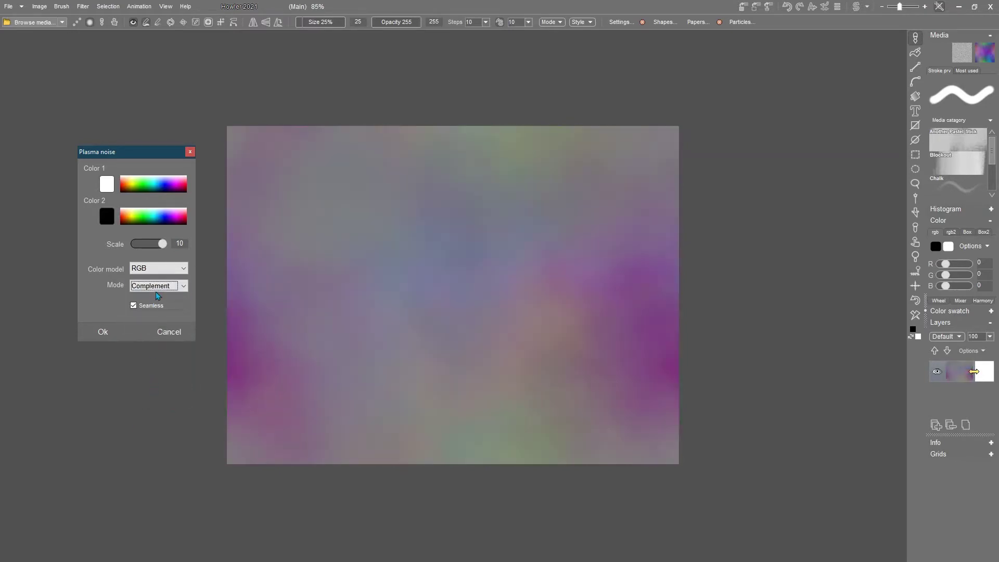
pyautogui.click(156, 290)
pyautogui.click(149, 355)
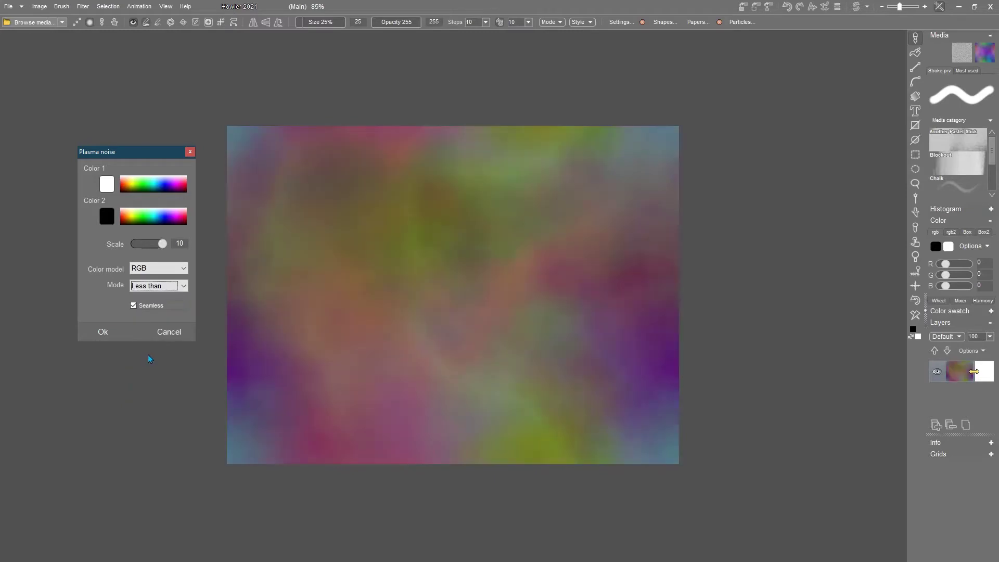
pyautogui.click(159, 288)
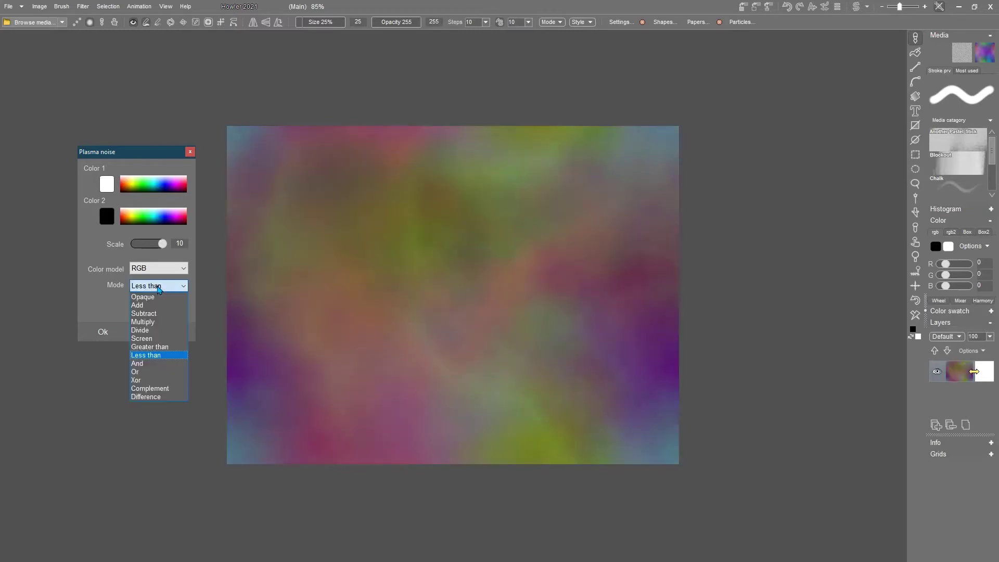
pyautogui.click(157, 355)
pyautogui.click(166, 287)
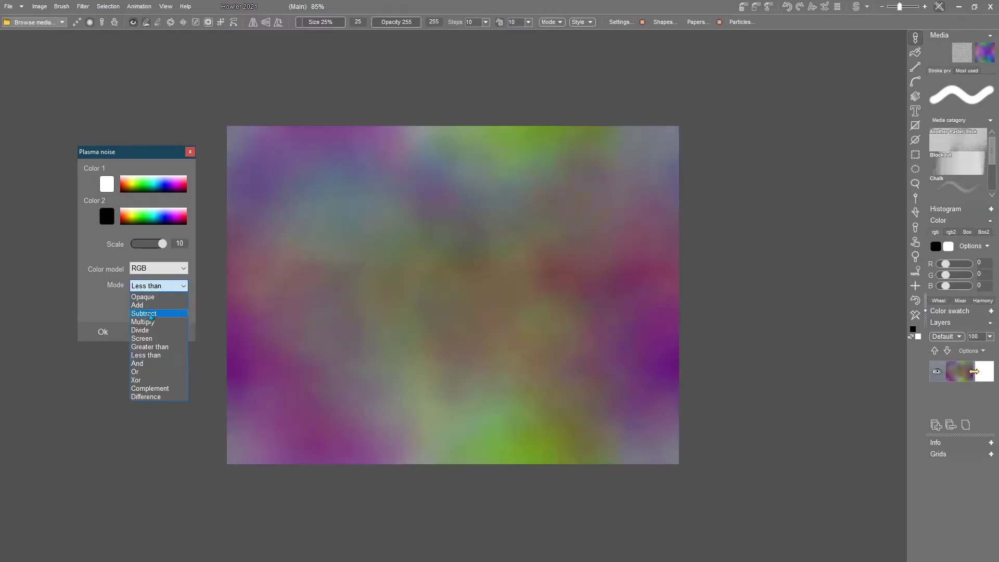
pyautogui.click(148, 331)
# Set the blend mode back to Or, regenerate the noise at scale 10, and apply it to the canvas
pyautogui.click(162, 286)
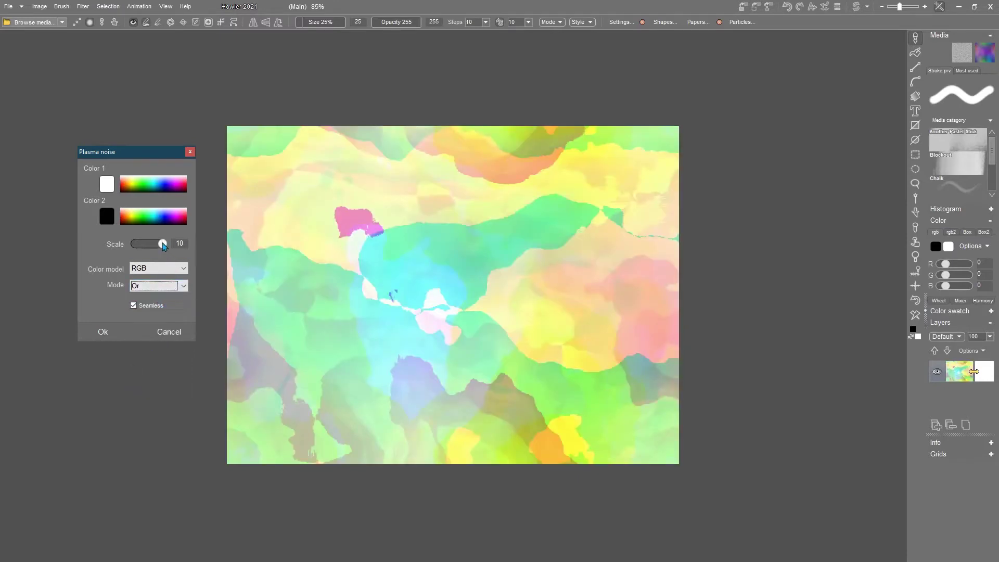
pyautogui.click(162, 243)
pyautogui.click(163, 244)
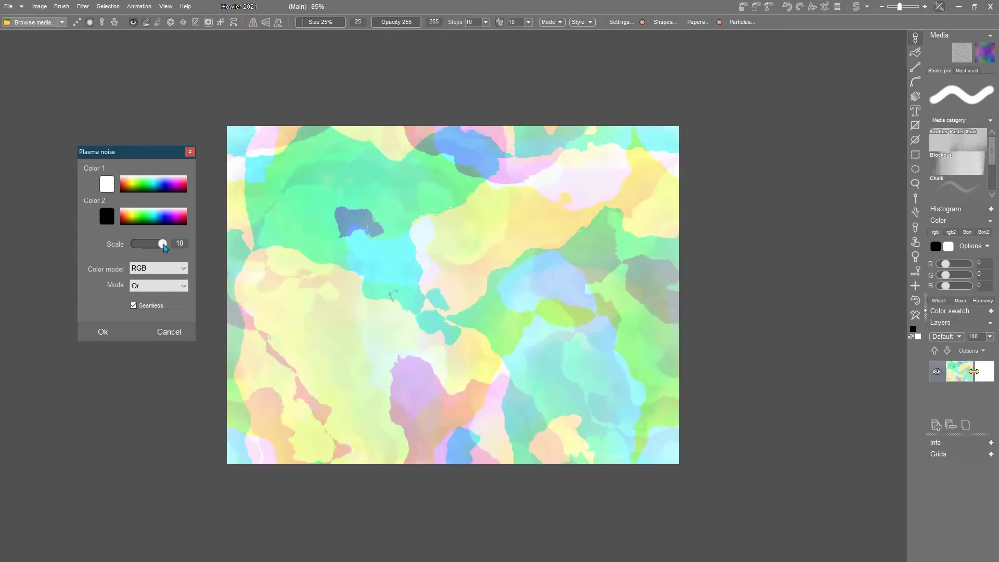
pyautogui.click(103, 333)
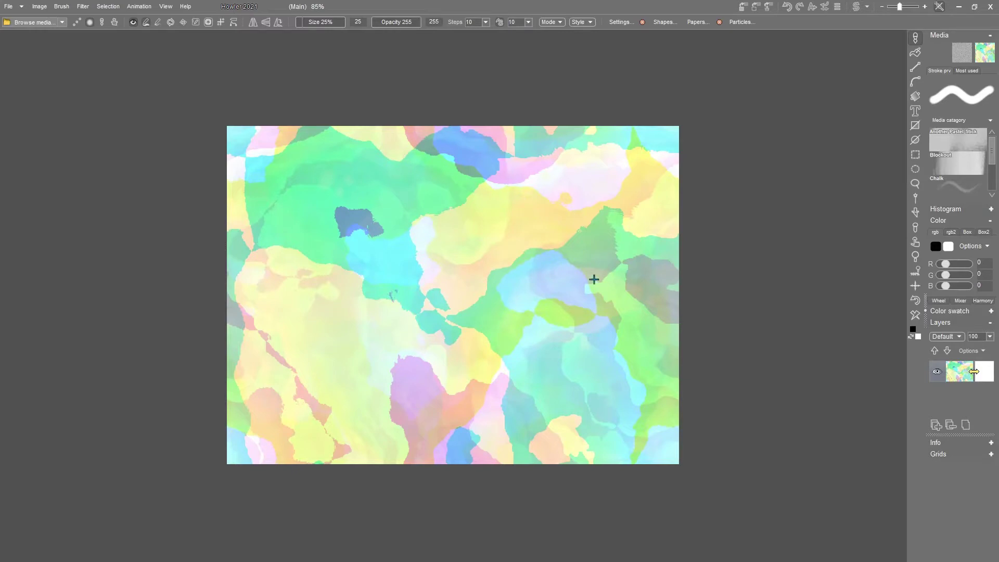
# Apply a Gaussian blur of level 28 to the color noise image using the Approximate algorithm
pyautogui.scroll(3, 562, 277)
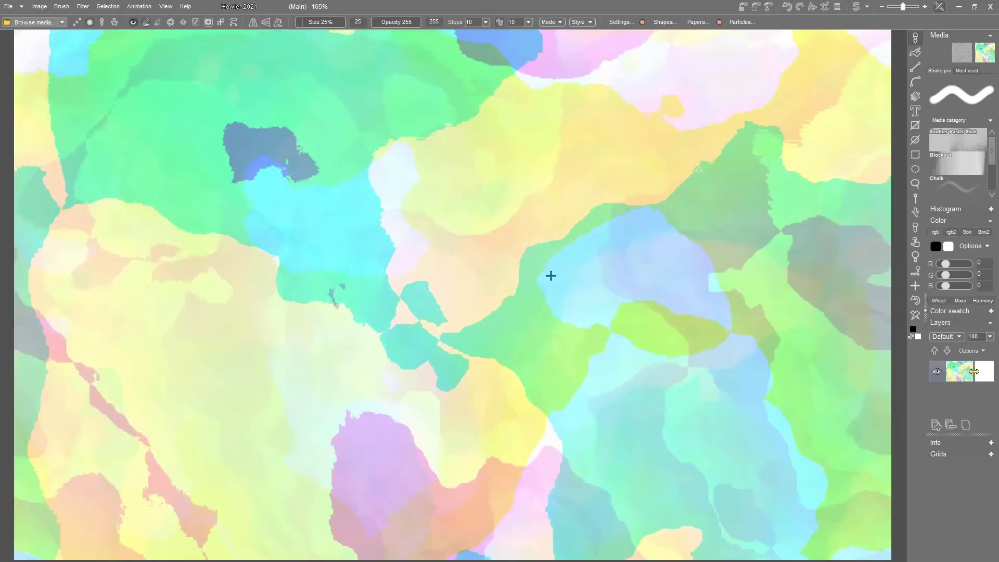
pyautogui.scroll(-2, 523, 275)
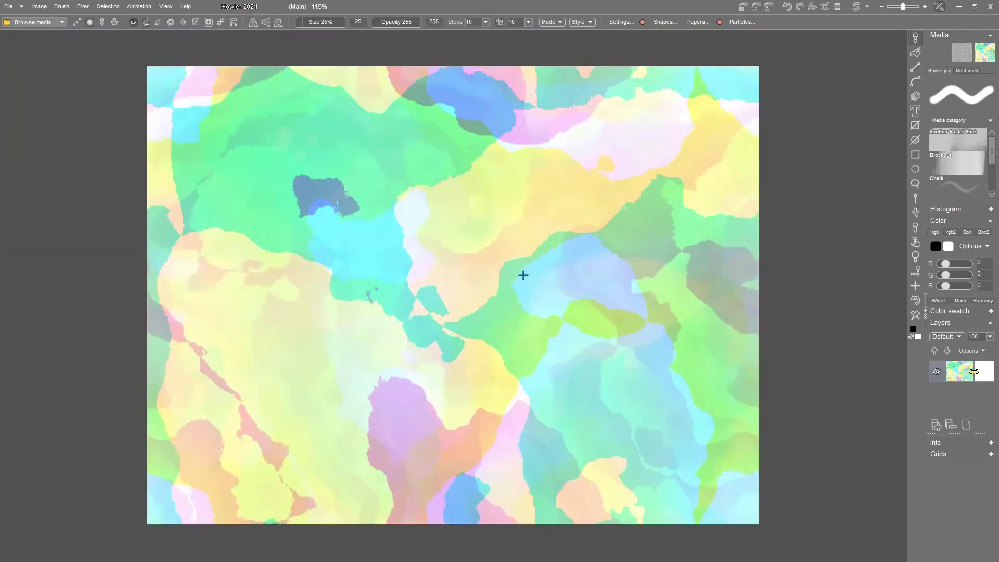
pyautogui.click(83, 9)
pyautogui.moveTo(113, 57)
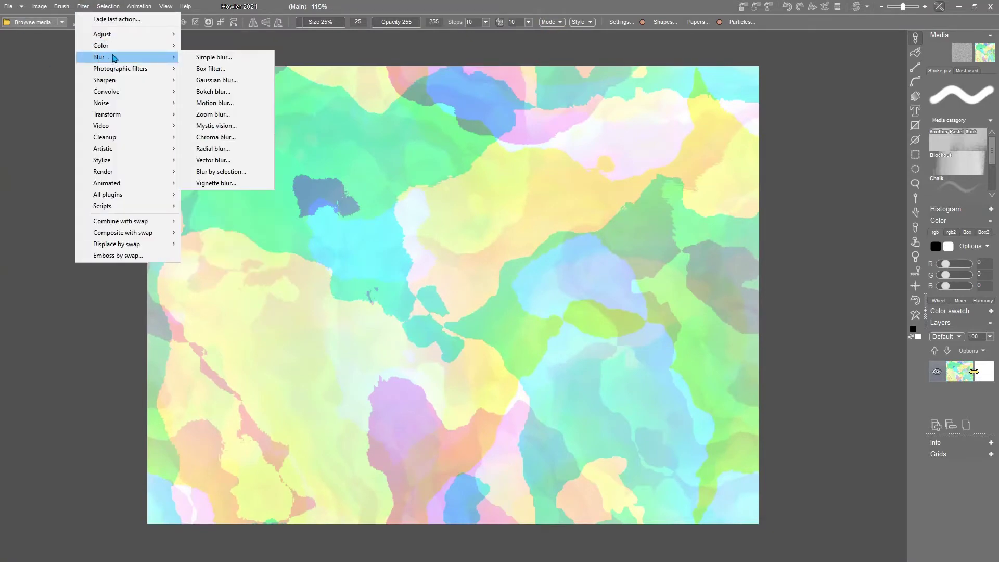
pyautogui.click(223, 80)
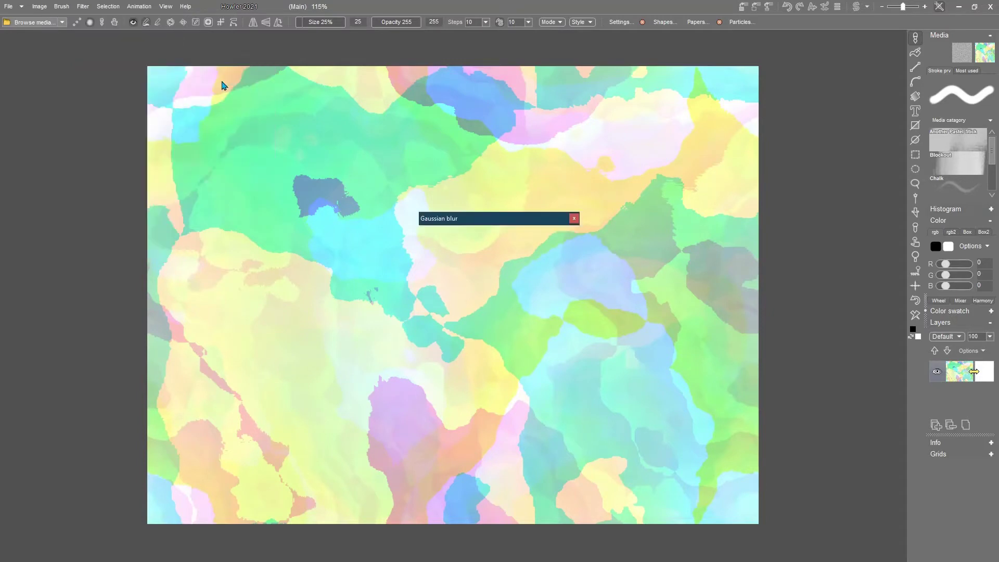
pyautogui.moveTo(513, 219); pyautogui.dragTo(138, 206)
pyautogui.moveTo(104, 252); pyautogui.dragTo(127, 254)
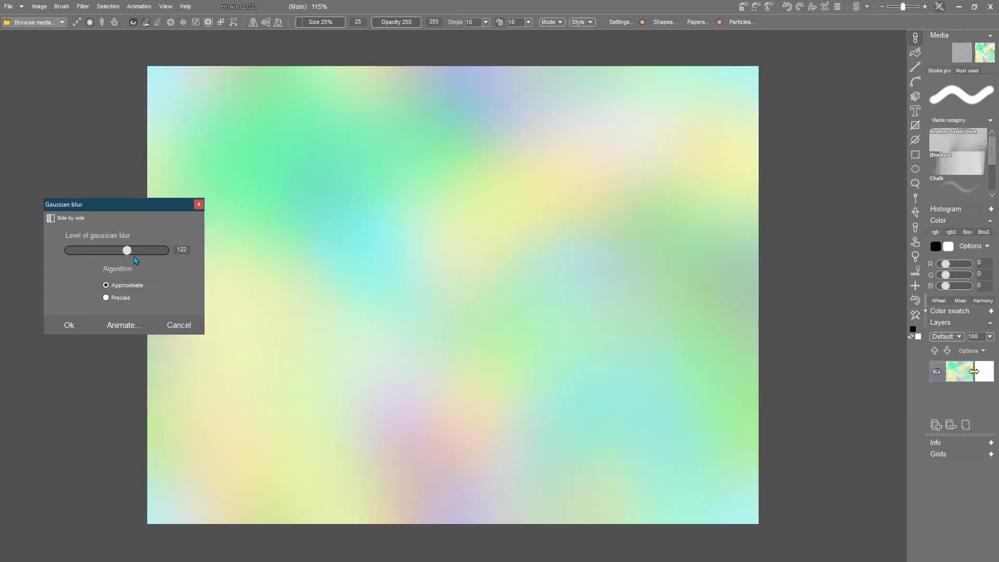
pyautogui.moveTo(129, 254); pyautogui.dragTo(84, 254)
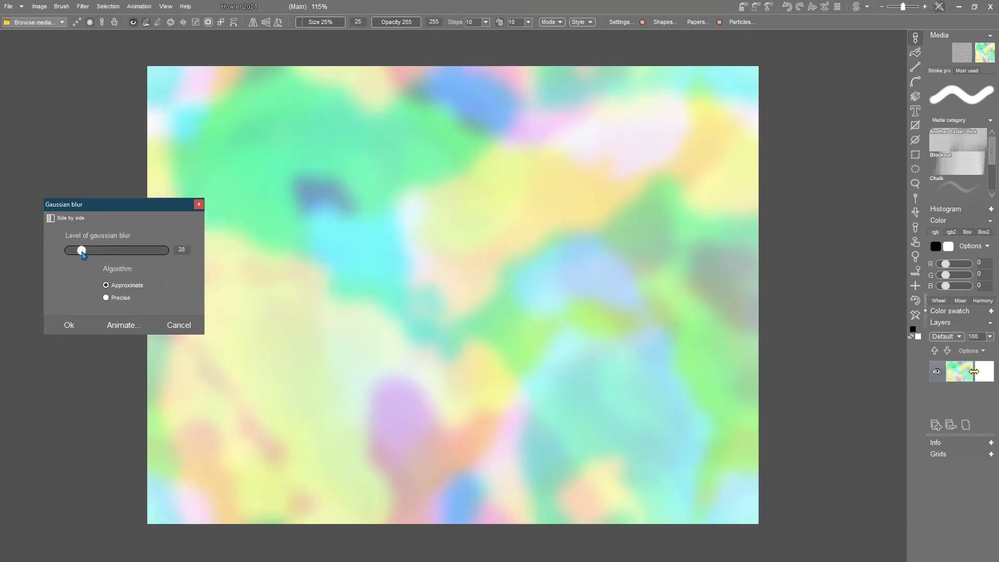
pyautogui.click(70, 324)
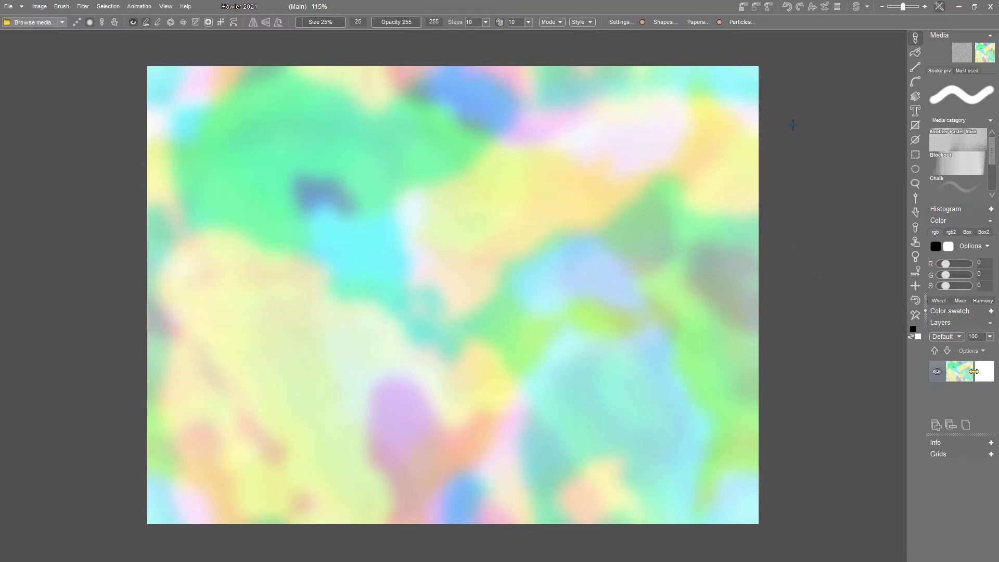
# Switch to the blank swap image and render a Cold lava texture on it at scale 7
pyautogui.click(857, 8)
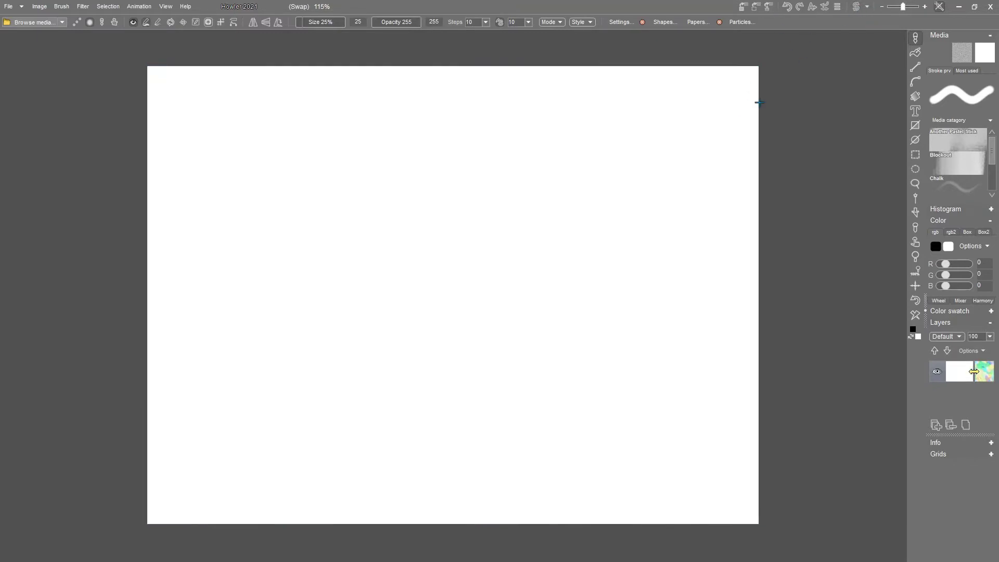
pyautogui.click(83, 9)
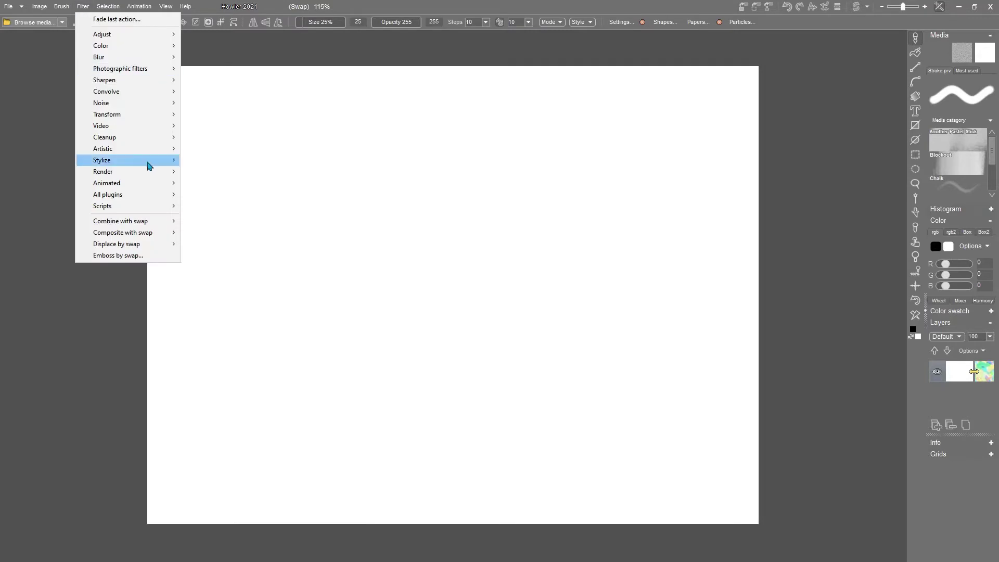
pyautogui.moveTo(128, 176)
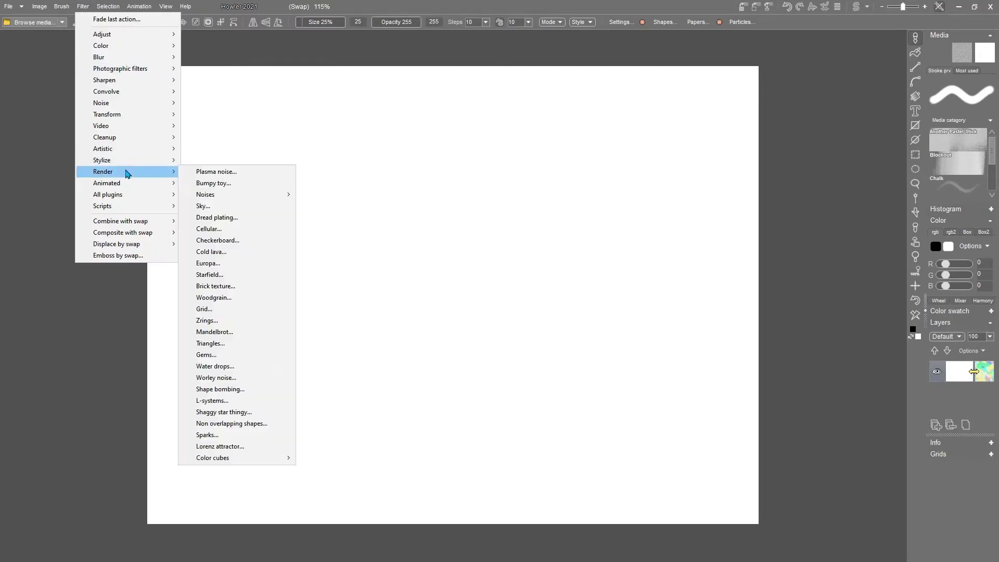
pyautogui.click(220, 253)
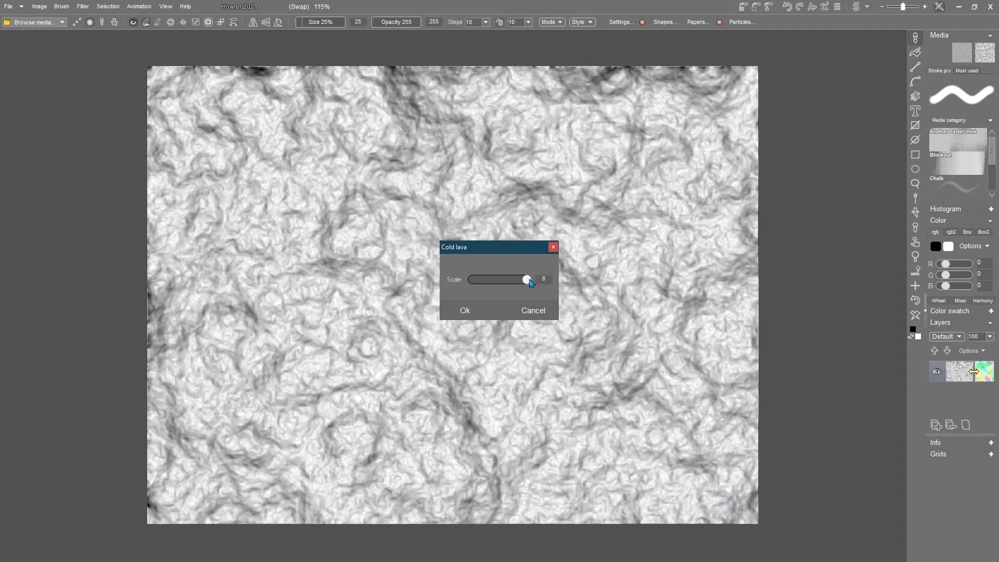
pyautogui.moveTo(523, 280); pyautogui.dragTo(480, 281)
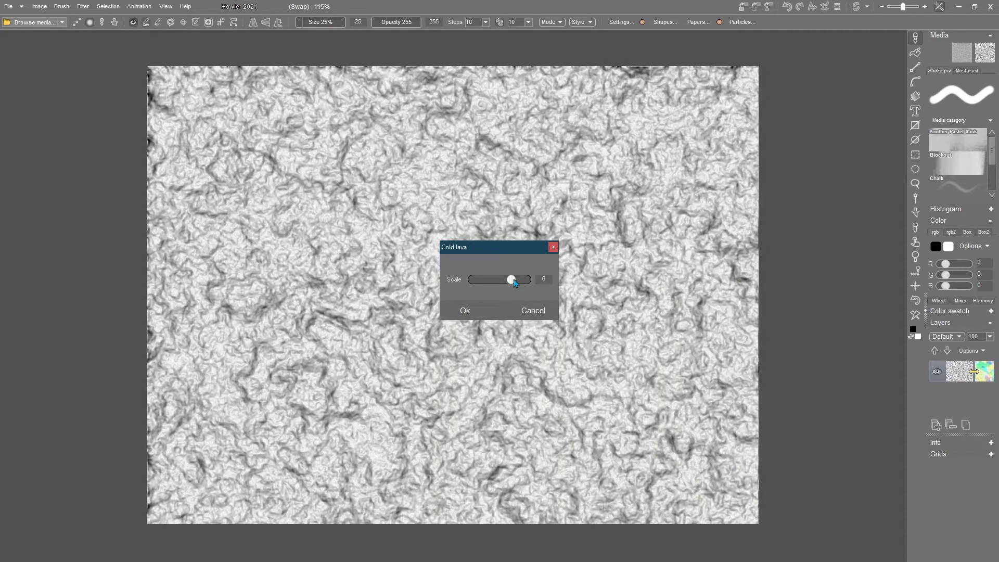
pyautogui.moveTo(513, 280); pyautogui.dragTo(518, 282)
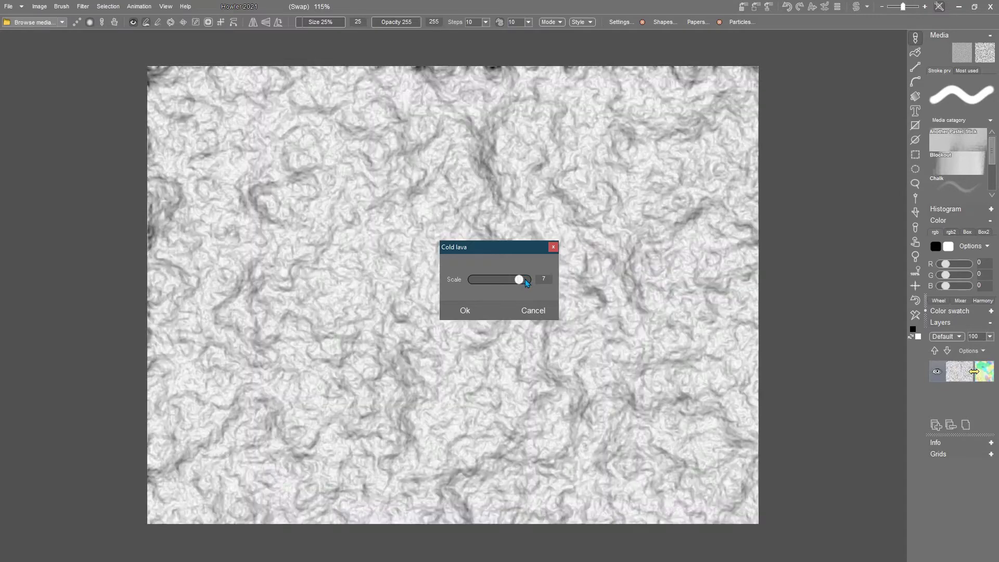
pyautogui.click(519, 280)
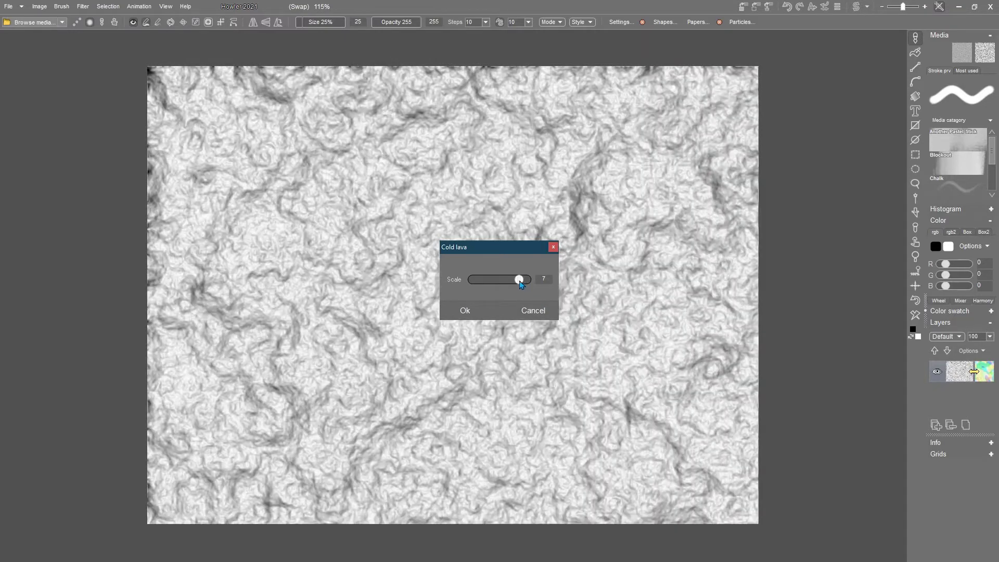
pyautogui.click(465, 311)
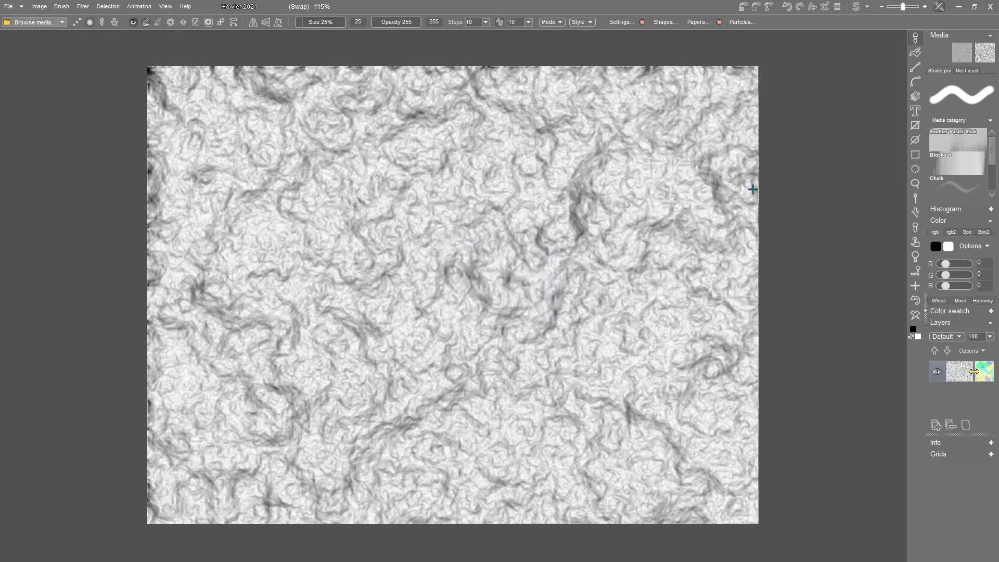
# Flip between the main and swap images to compare them, ending on the blurred main image
pyautogui.click(856, 9)
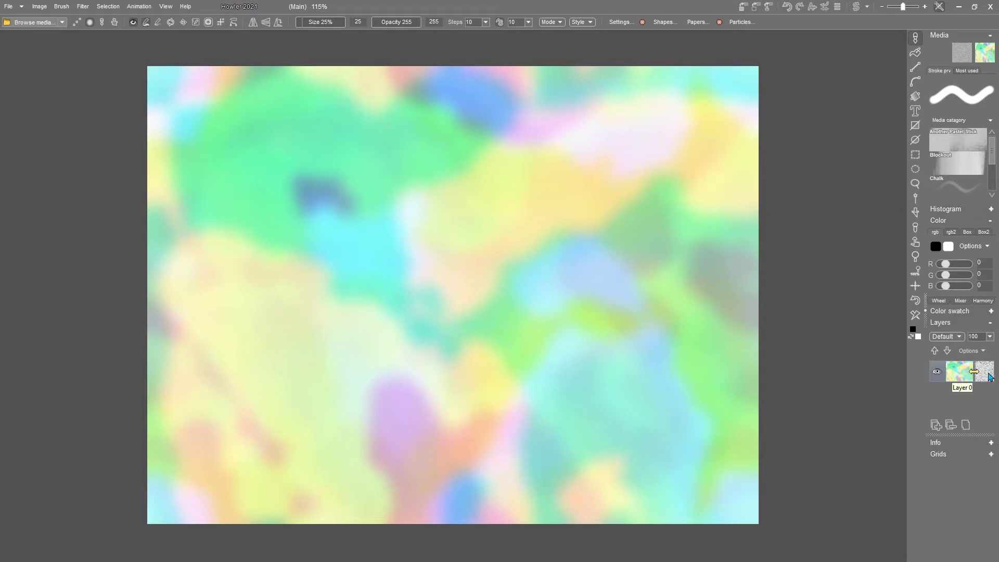
pyautogui.click(856, 8)
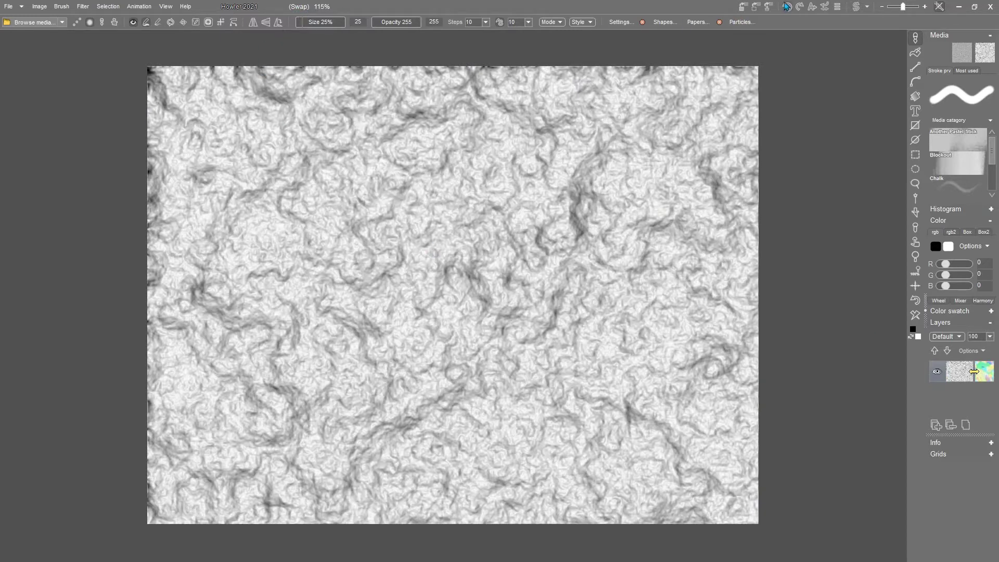
pyautogui.click(856, 7)
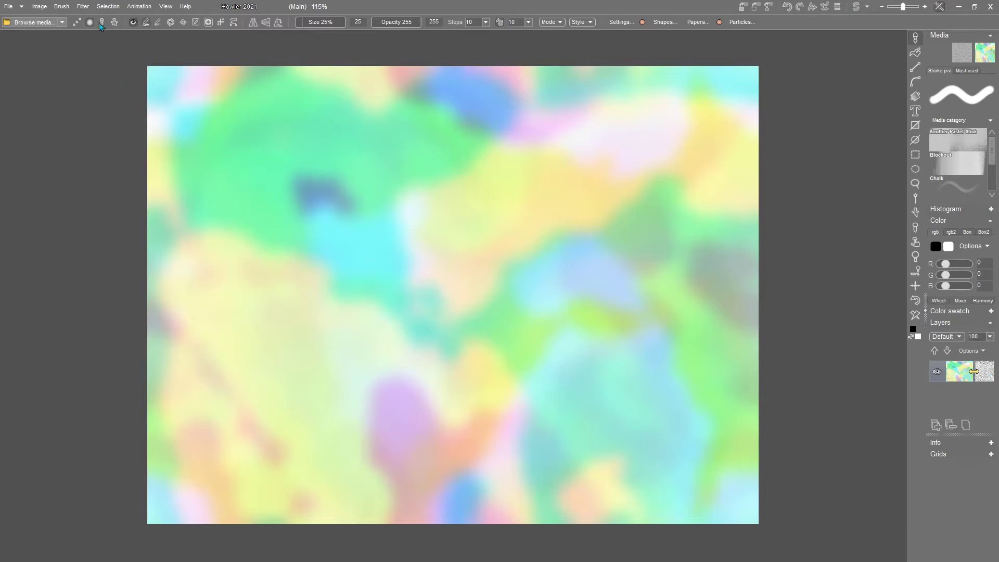
# Displace the main image by the swap texture using Pool displace with max displace 130, swirl value 56 and Mirror border handling
pyautogui.click(82, 6)
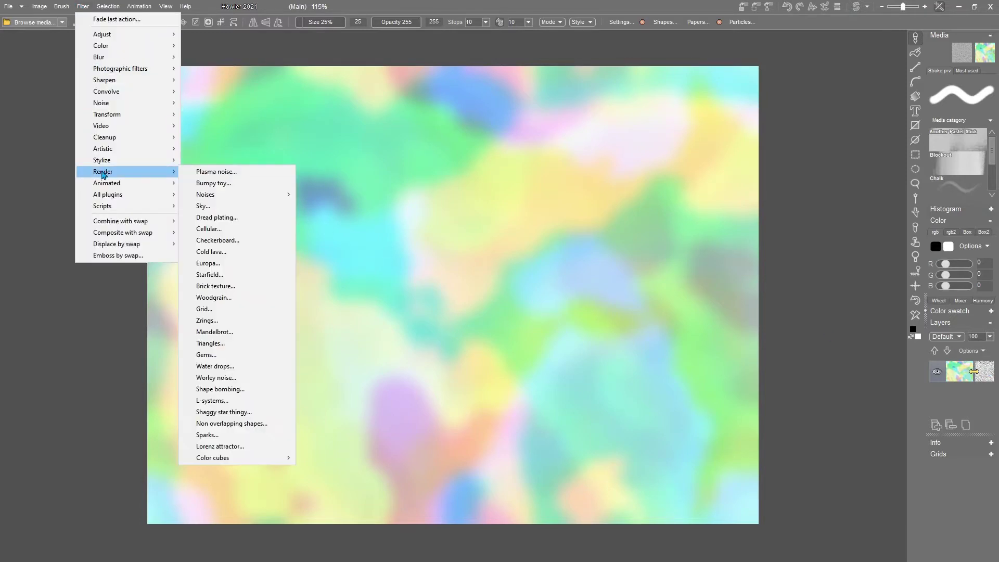
pyautogui.moveTo(119, 237)
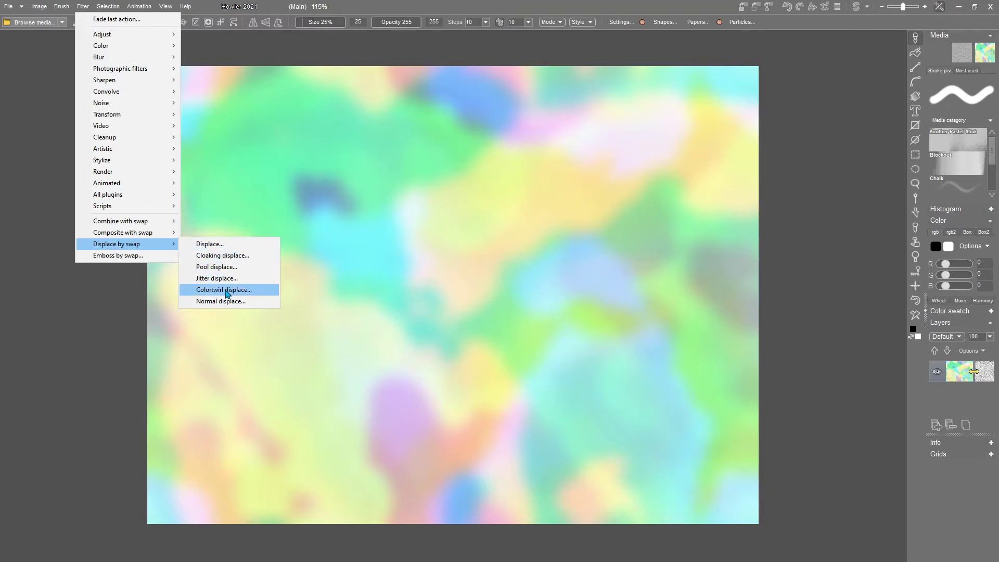
pyautogui.click(219, 268)
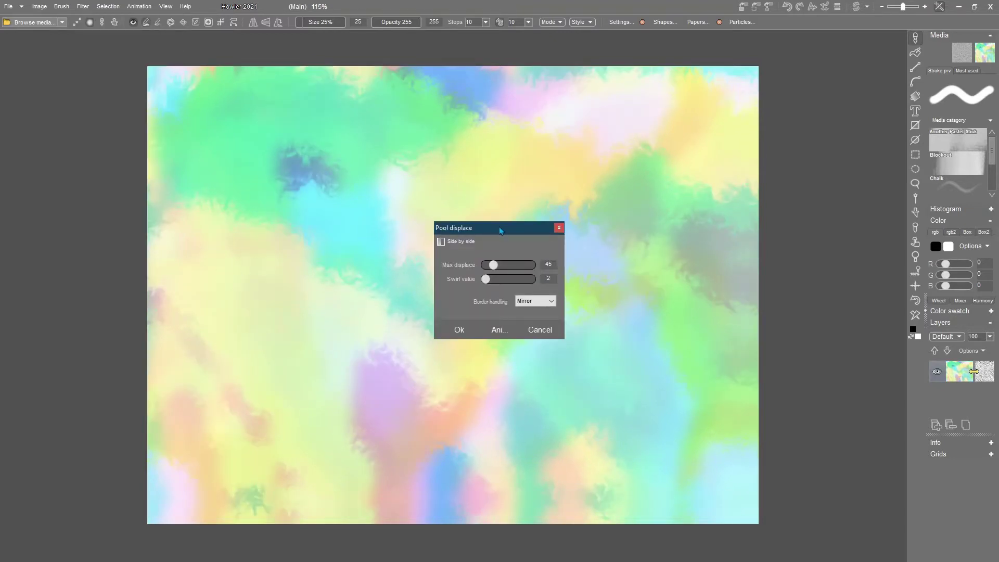
pyautogui.moveTo(501, 231); pyautogui.dragTo(90, 170)
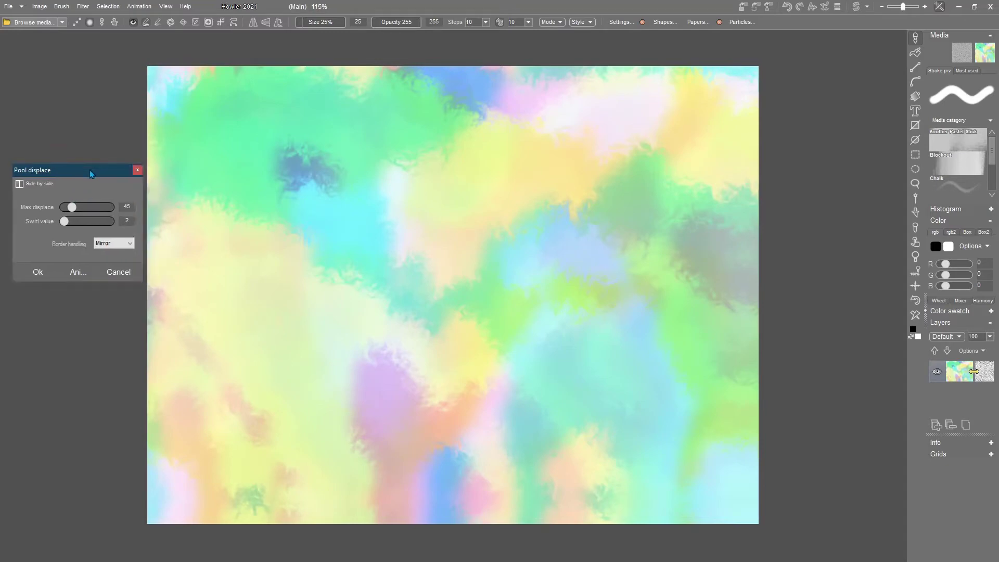
pyautogui.moveTo(66, 225)
pyautogui.mouseDown()
pyautogui.moveTo(85, 207)
pyautogui.moveTo(109, 210)
pyautogui.moveTo(67, 210)
pyautogui.moveTo(96, 212)
pyautogui.moveTo(69, 224)
pyautogui.moveTo(94, 208)
pyautogui.moveTo(73, 224)
pyautogui.moveTo(76, 210)
pyautogui.moveTo(85, 214)
pyautogui.moveTo(75, 225)
pyautogui.mouseUp()
pyautogui.click(89, 210)
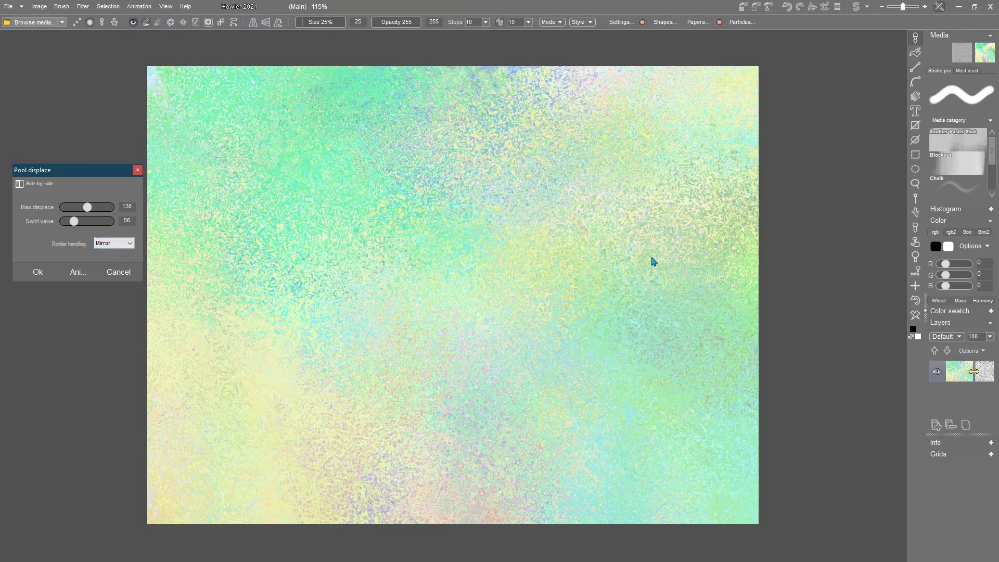
pyautogui.click(130, 245)
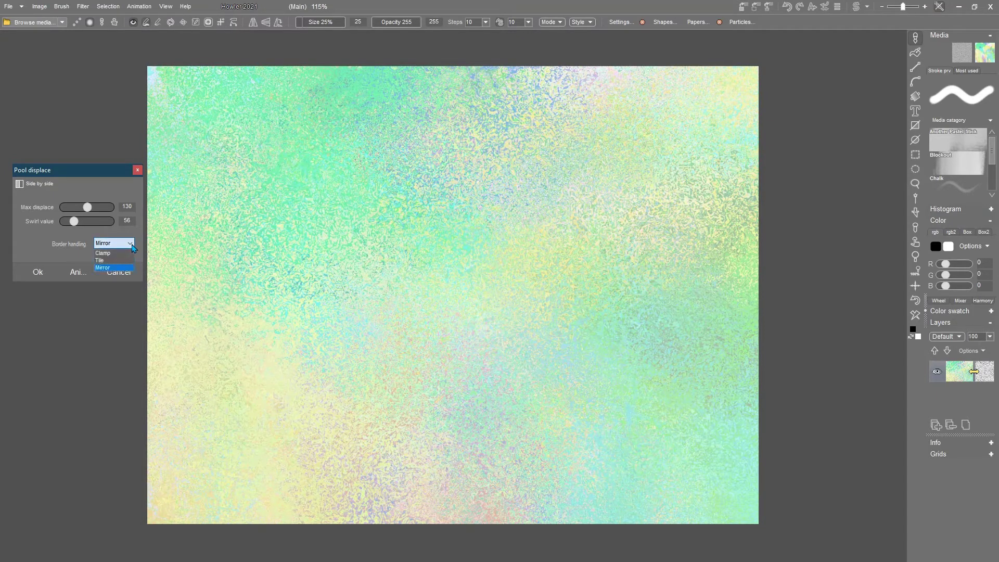
pyautogui.click(107, 267)
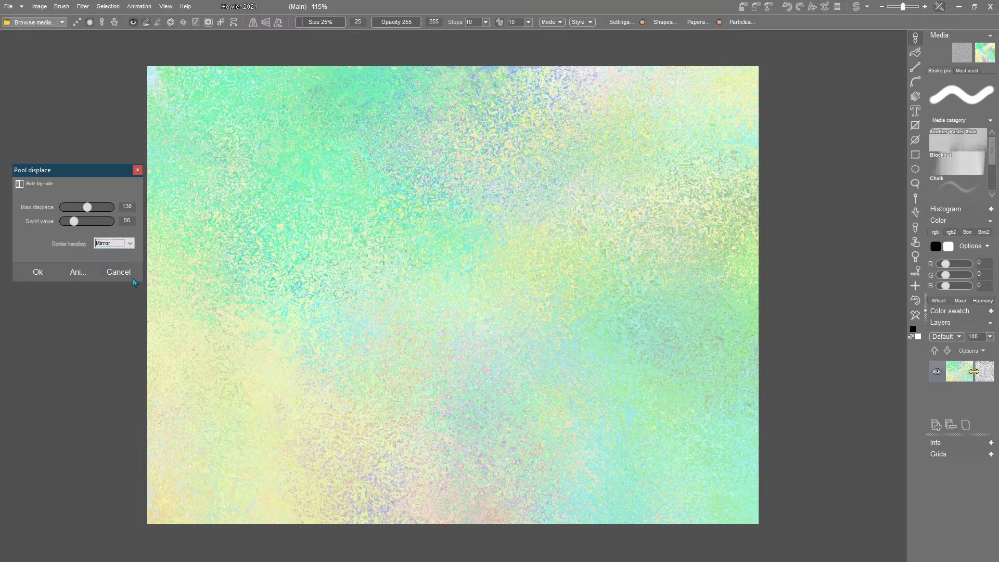
pyautogui.click(37, 274)
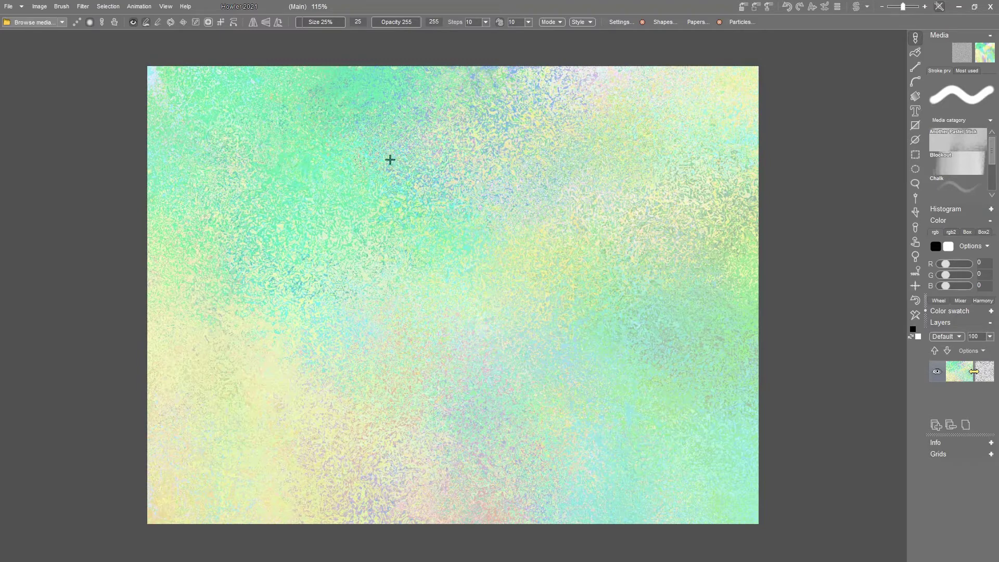
# Recolor the main image with the Color FX filter set near the cyan edge of the color wheel, and expand its dynamic range
pyautogui.click(83, 6)
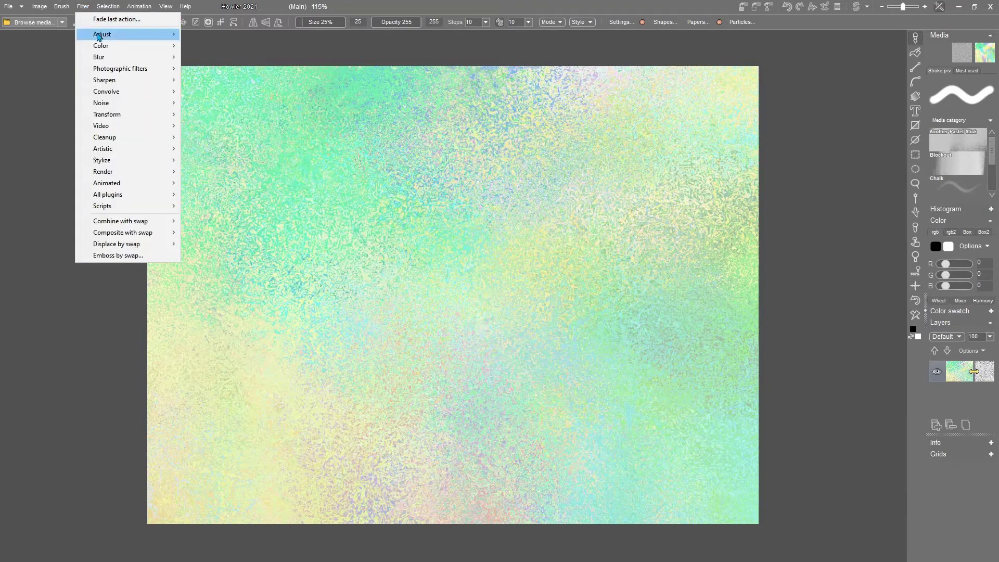
pyautogui.moveTo(105, 47)
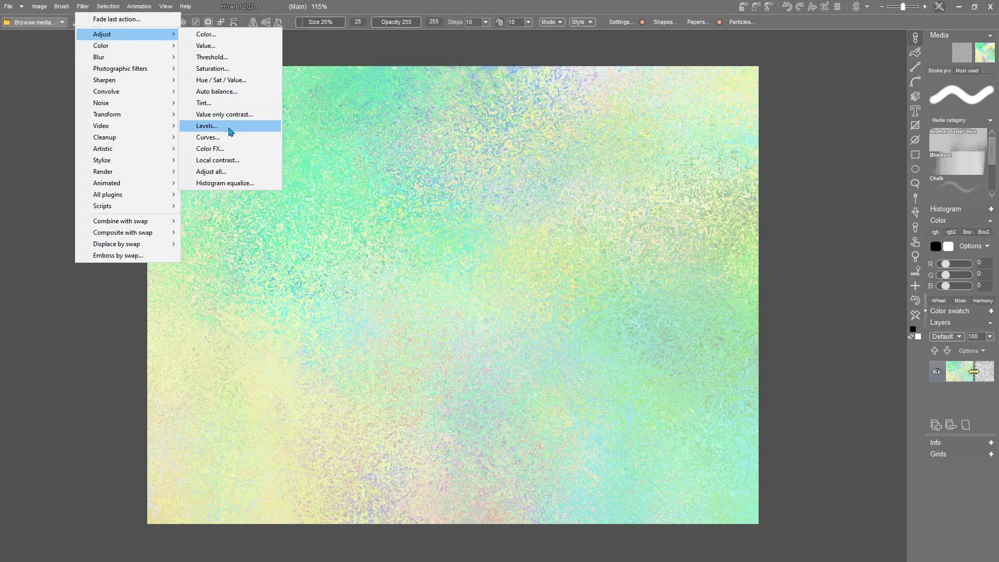
pyautogui.click(224, 150)
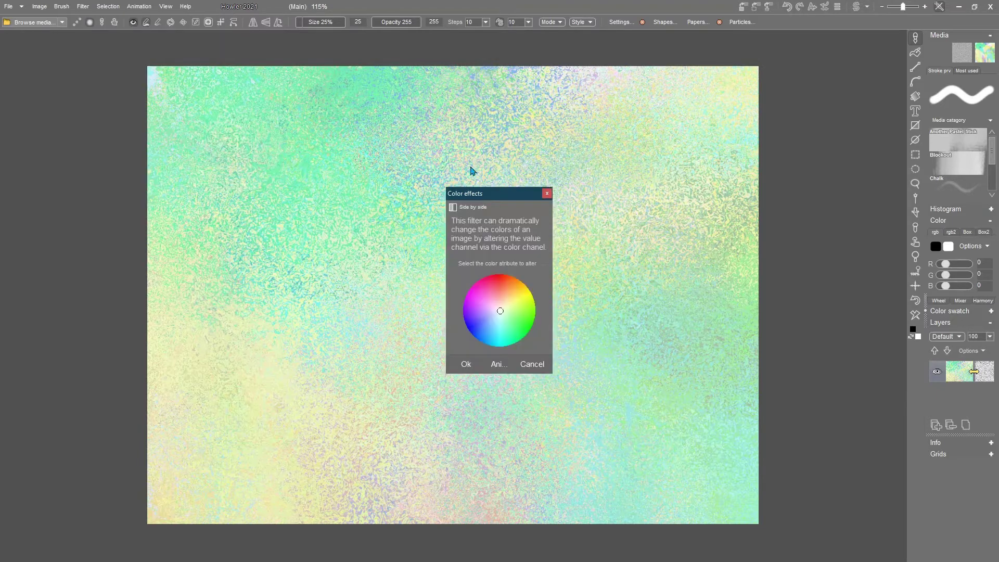
pyautogui.moveTo(510, 195); pyautogui.dragTo(93, 102)
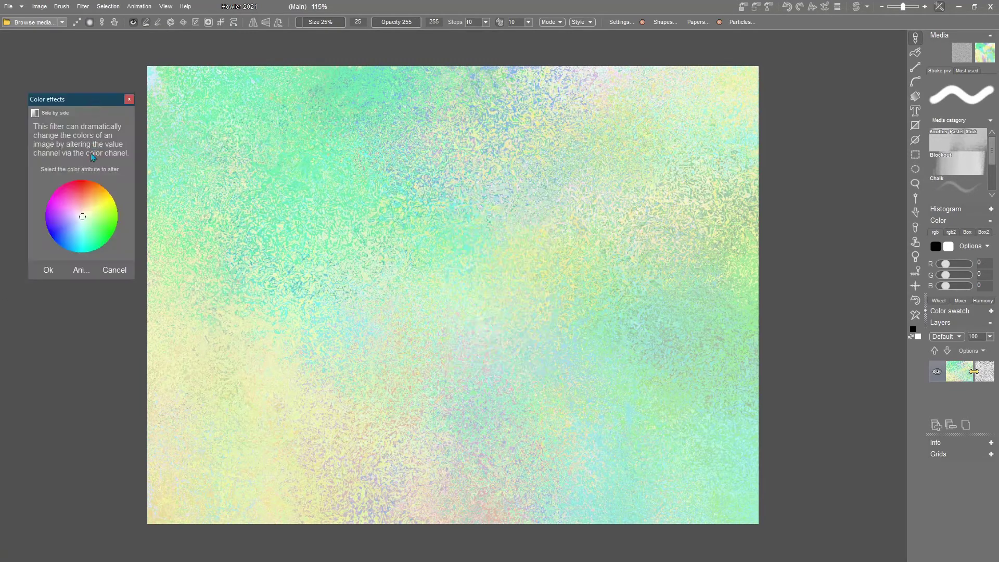
pyautogui.moveTo(83, 219)
pyautogui.mouseDown()
pyautogui.moveTo(75, 199)
pyautogui.moveTo(54, 214)
pyautogui.moveTo(52, 240)
pyautogui.moveTo(98, 242)
pyautogui.moveTo(68, 245)
pyautogui.moveTo(82, 251)
pyautogui.moveTo(108, 236)
pyautogui.moveTo(111, 205)
pyautogui.moveTo(97, 193)
pyautogui.moveTo(107, 227)
pyautogui.moveTo(82, 249)
pyautogui.moveTo(91, 244)
pyautogui.moveTo(66, 230)
pyautogui.moveTo(61, 209)
pyautogui.moveTo(74, 194)
pyautogui.moveTo(72, 247)
pyautogui.moveTo(100, 246)
pyautogui.moveTo(111, 230)
pyautogui.moveTo(78, 232)
pyautogui.moveTo(98, 237)
pyautogui.moveTo(72, 245)
pyautogui.moveTo(92, 248)
pyautogui.moveTo(82, 248)
pyautogui.mouseUp()
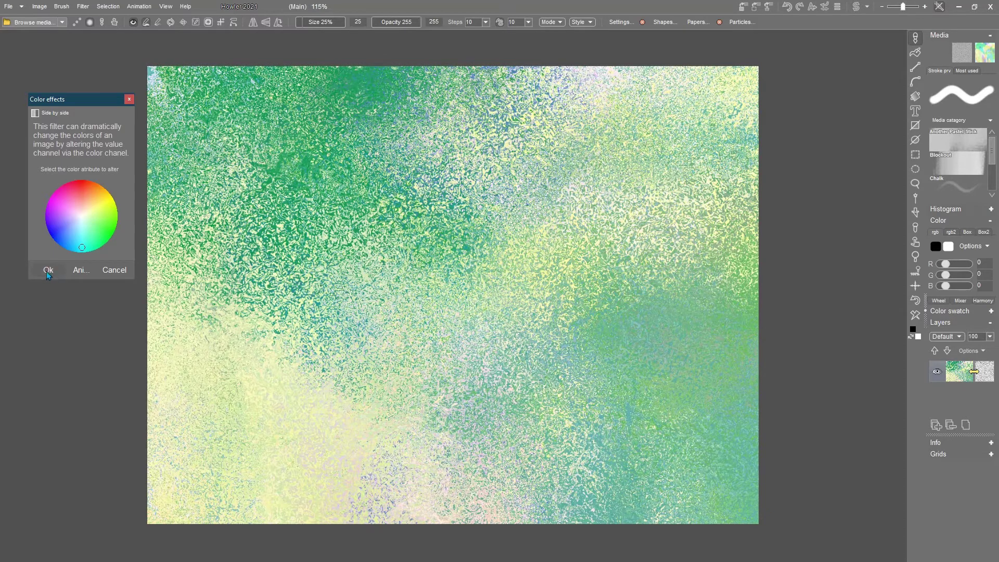
pyautogui.click(46, 270)
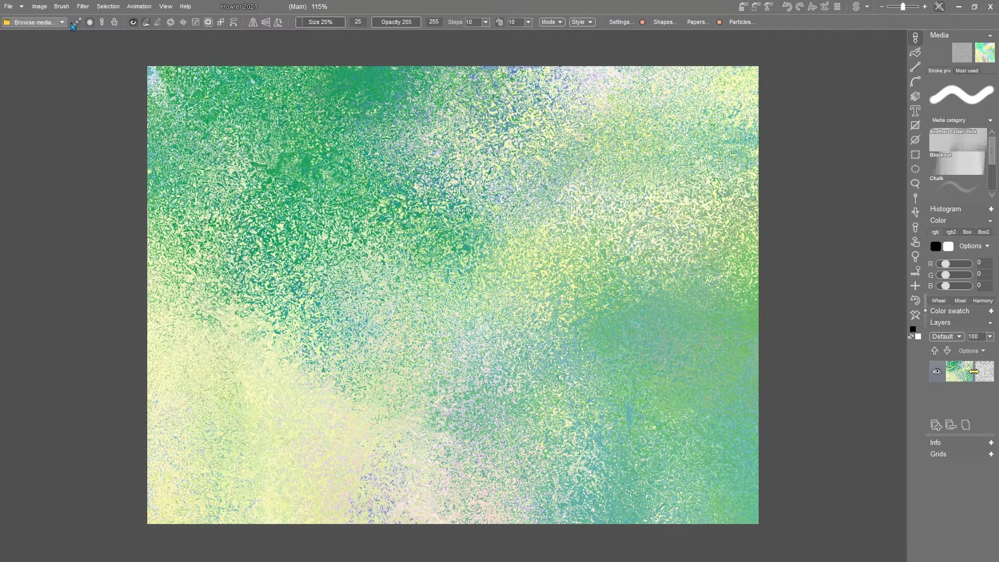
pyautogui.click(41, 7)
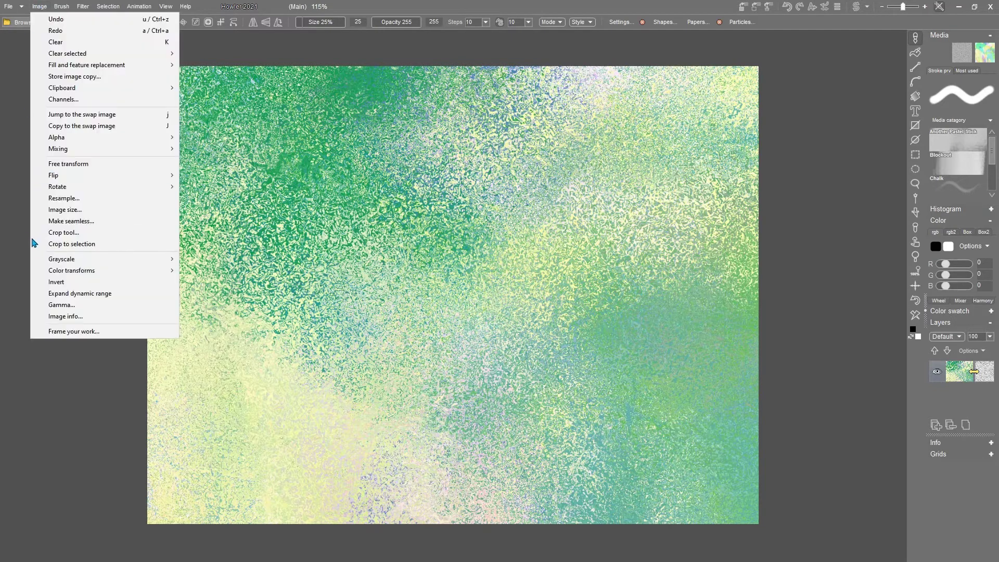
pyautogui.click(72, 297)
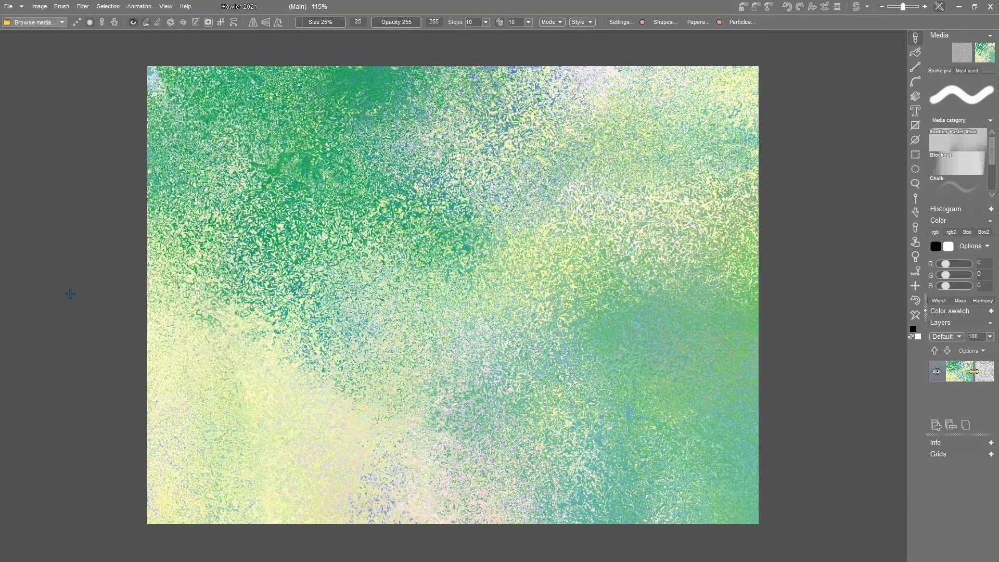
# Start a Soft contrast improvement on the main image with softness 41, exposure 134 and level 108
pyautogui.click(83, 6)
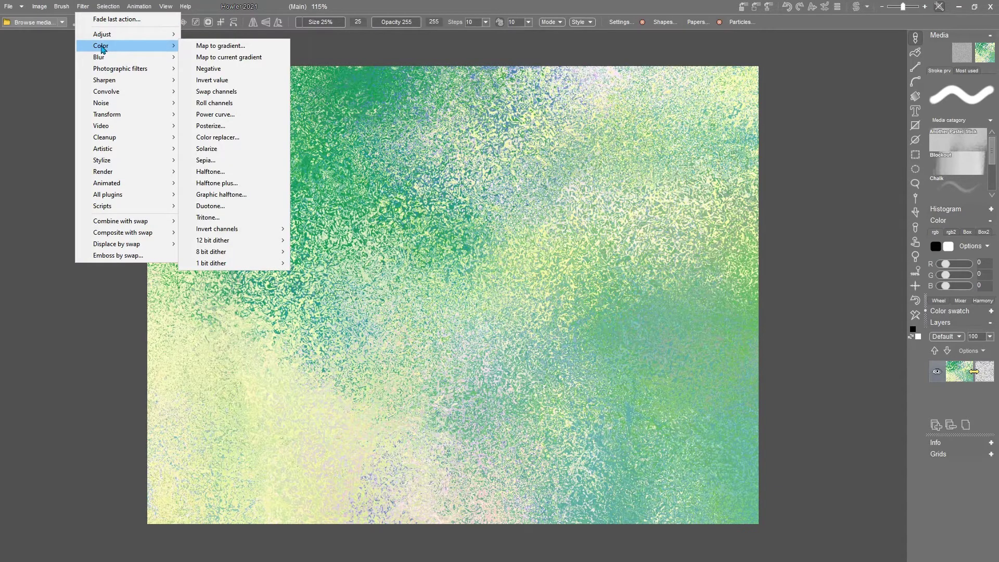
pyautogui.moveTo(115, 70)
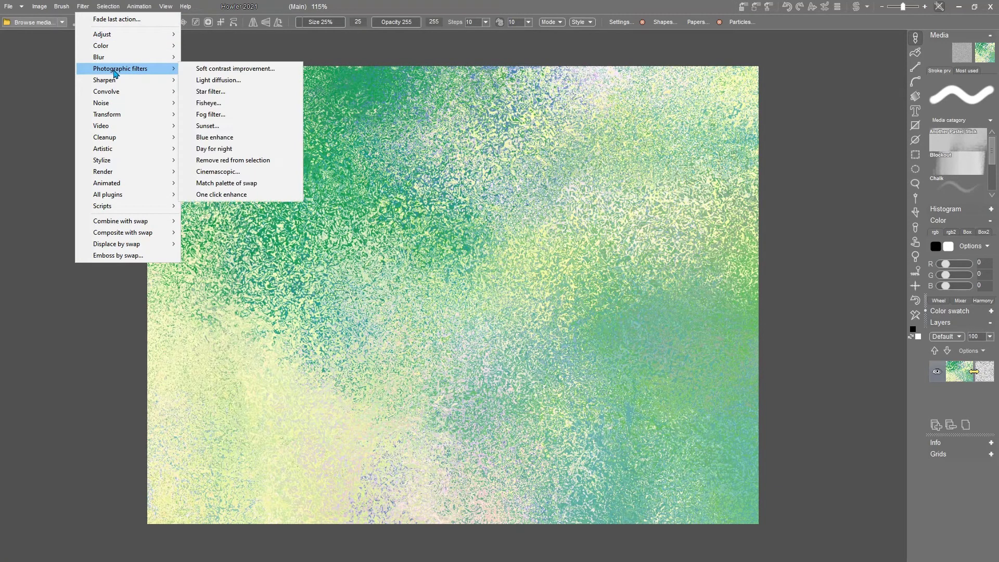
pyautogui.click(235, 69)
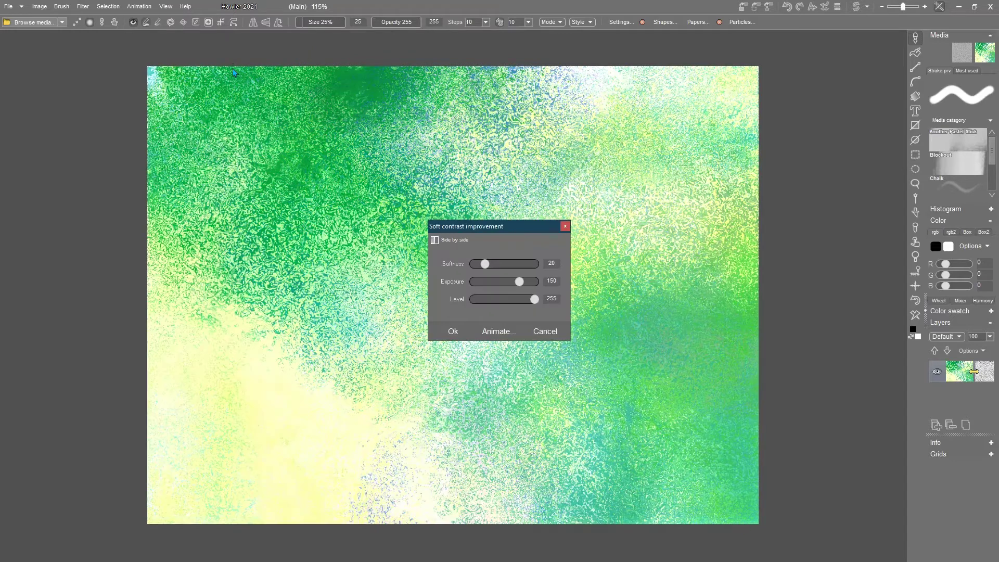
pyautogui.moveTo(497, 229); pyautogui.dragTo(83, 118)
pyautogui.click(109, 190)
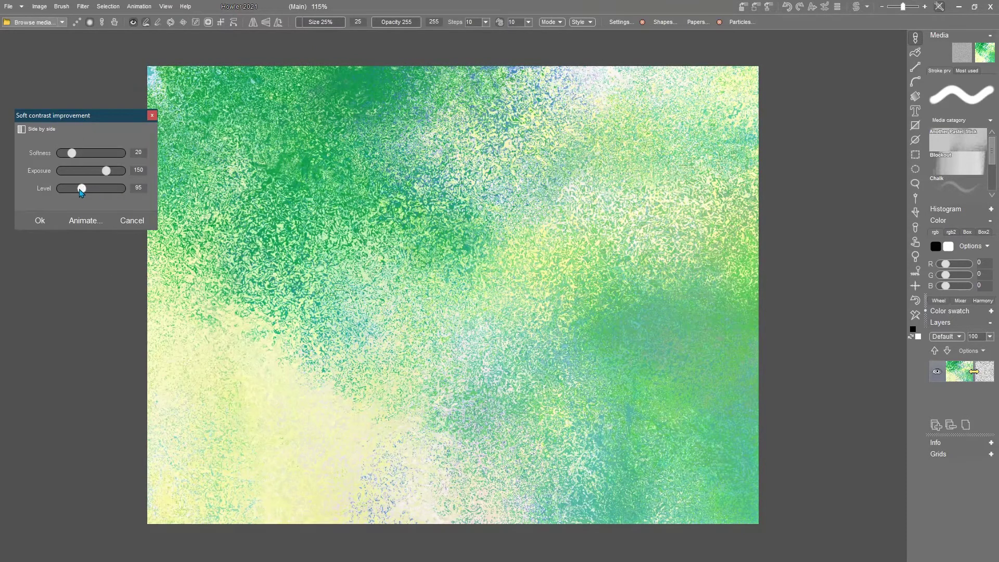
pyautogui.moveTo(111, 194); pyautogui.dragTo(89, 195)
pyautogui.moveTo(73, 154)
pyautogui.mouseDown()
pyautogui.moveTo(112, 154)
pyautogui.moveTo(82, 158)
pyautogui.moveTo(103, 177)
pyautogui.moveTo(79, 155)
pyautogui.moveTo(96, 155)
pyautogui.moveTo(85, 155)
pyautogui.mouseUp()
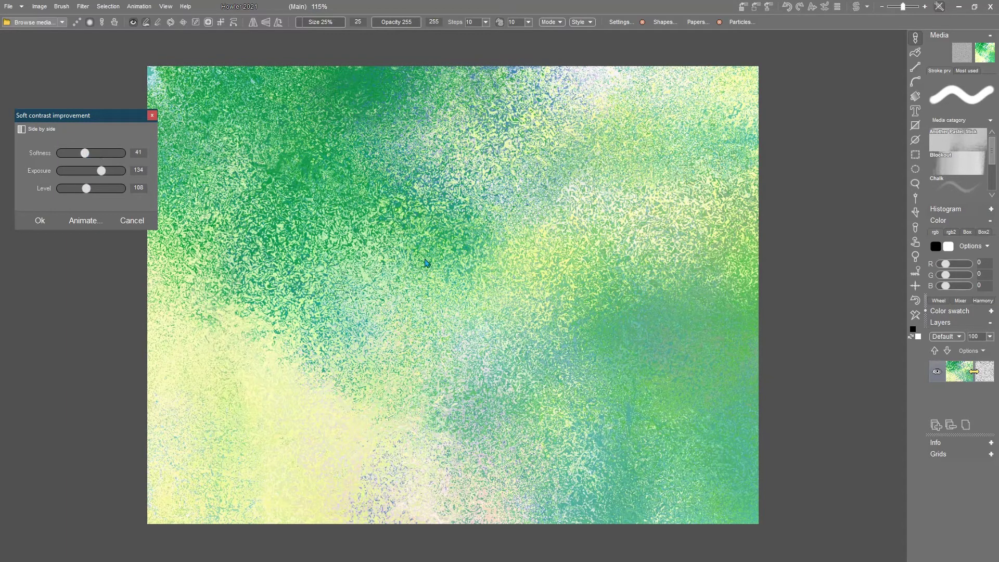
# Compare the soft contrast effect side by side, raise its level to 145, and apply it with a lower exposure
pyautogui.click(22, 131)
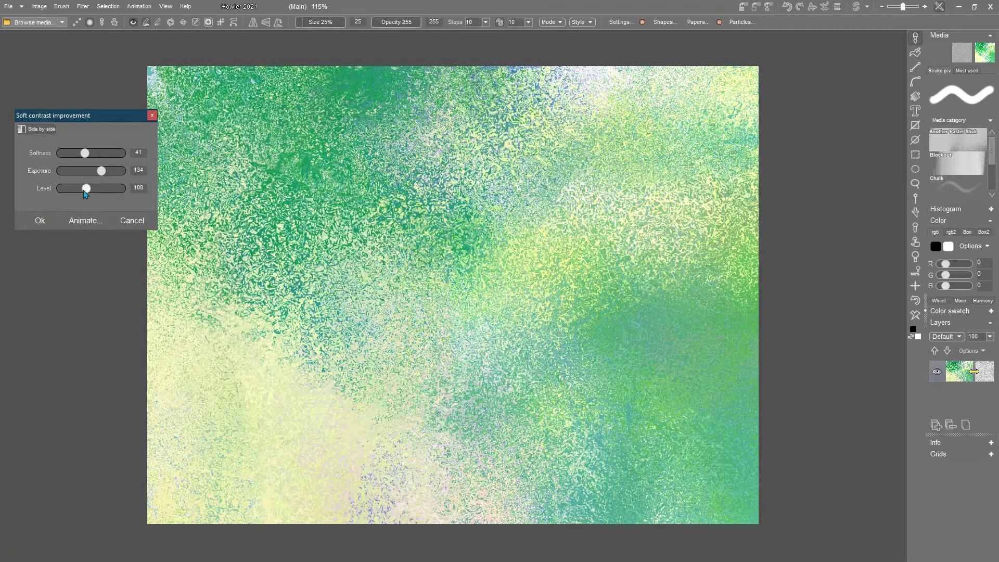
pyautogui.moveTo(86, 193); pyautogui.dragTo(150, 194)
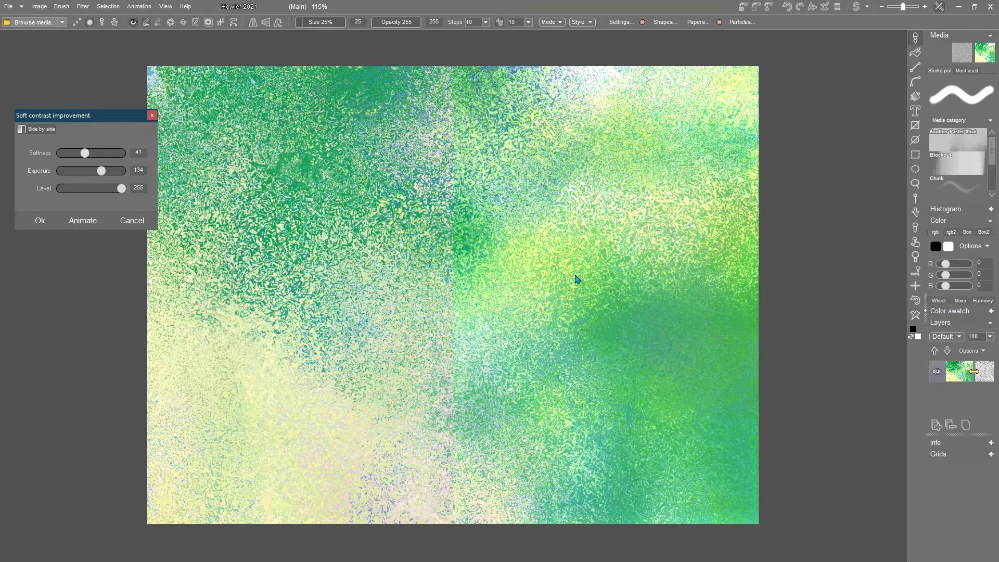
pyautogui.moveTo(121, 189); pyautogui.dragTo(95, 188)
pyautogui.click(38, 135)
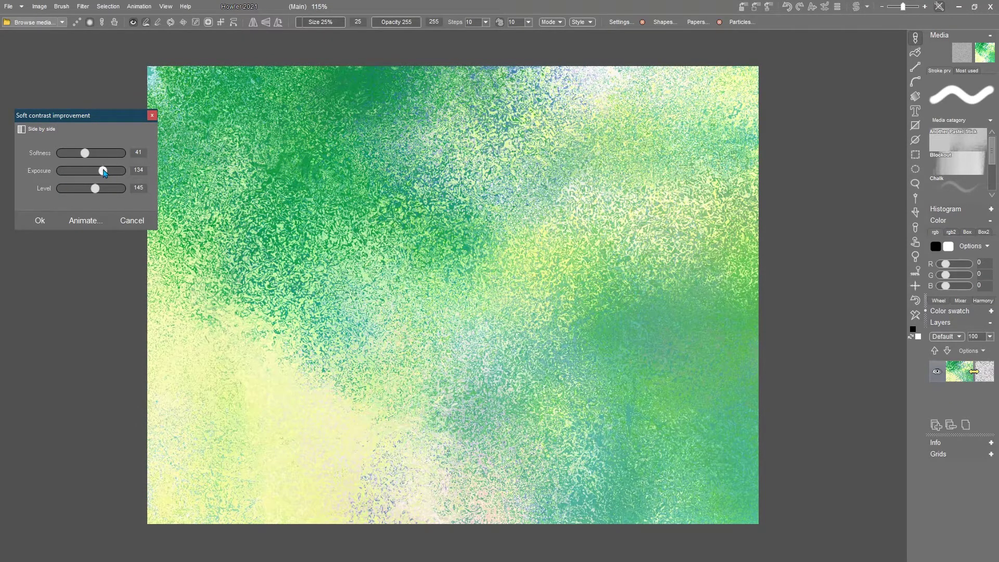
pyautogui.moveTo(104, 172); pyautogui.dragTo(96, 194)
pyautogui.click(40, 221)
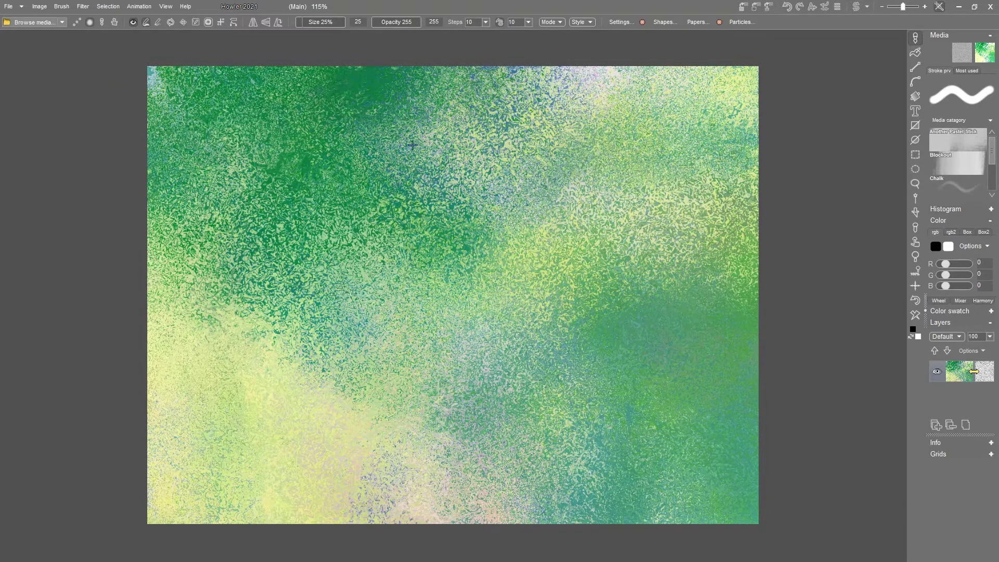
# Show the image at 100% and begin opening a brush file from the BRUSHES and CLIP ART folder in 2D CONTENT on drive G
pyautogui.click(915, 271)
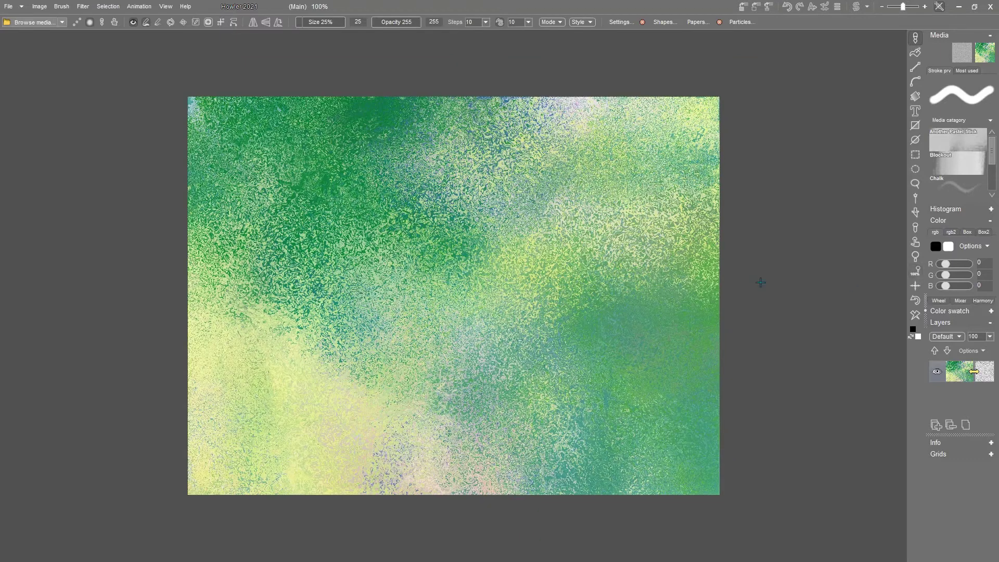
pyautogui.click(64, 8)
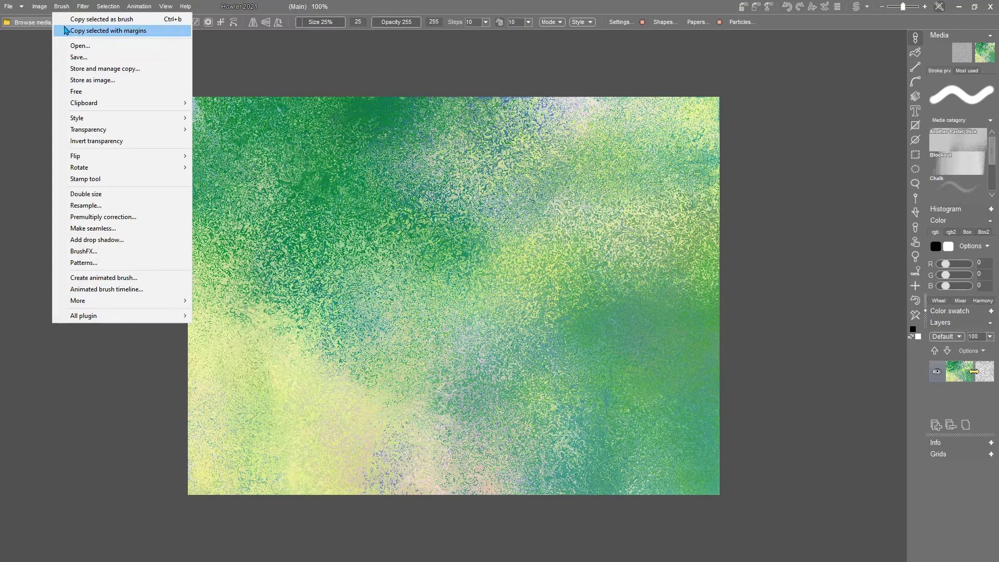
pyautogui.click(95, 44)
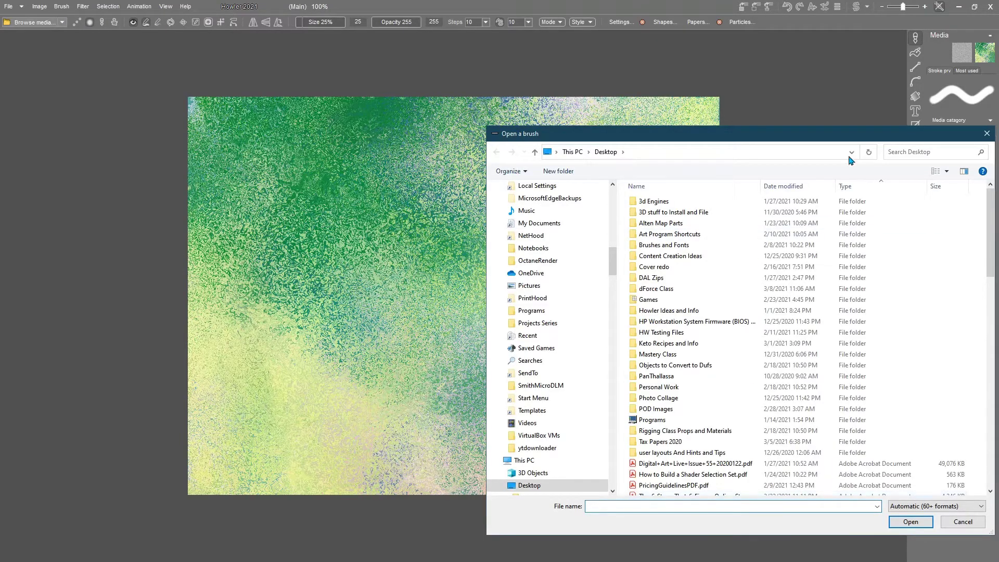
pyautogui.moveTo(815, 140)
pyautogui.mouseDown()
pyautogui.moveTo(772, 107)
pyautogui.moveTo(773, 78)
pyautogui.mouseUp()
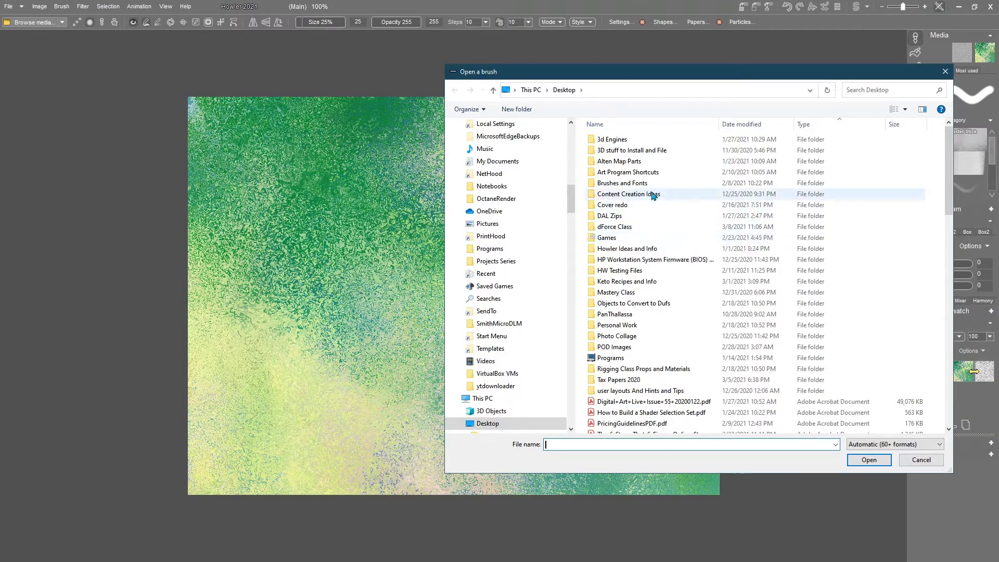
pyautogui.moveTo(570, 199); pyautogui.dragTo(571, 150)
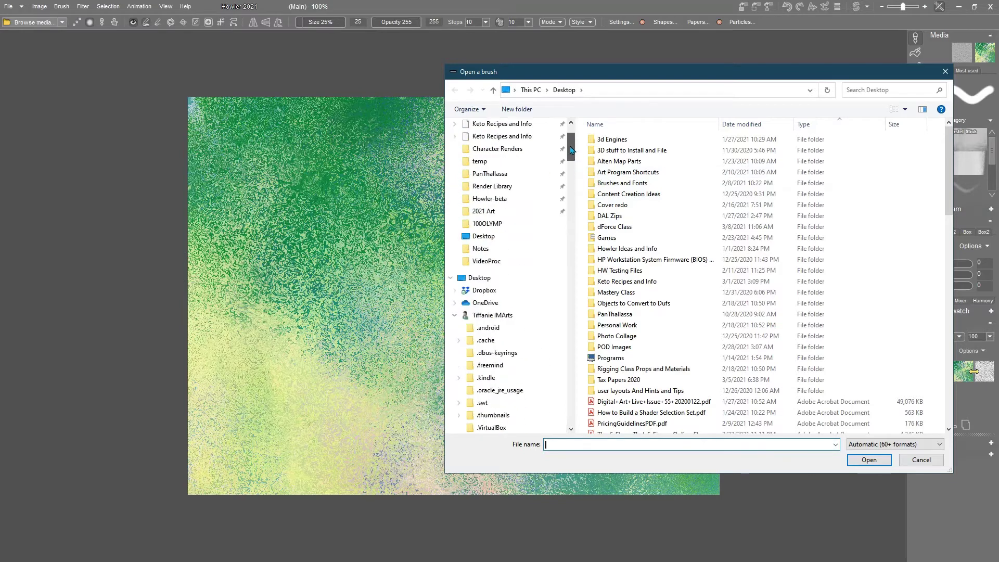
pyautogui.click(503, 166)
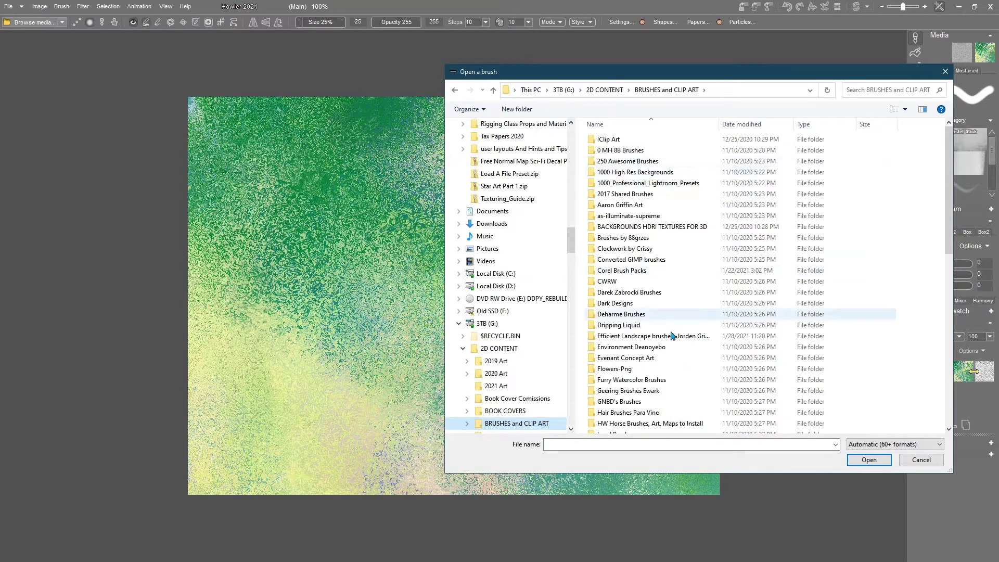
pyautogui.moveTo(727, 75); pyautogui.dragTo(658, 64)
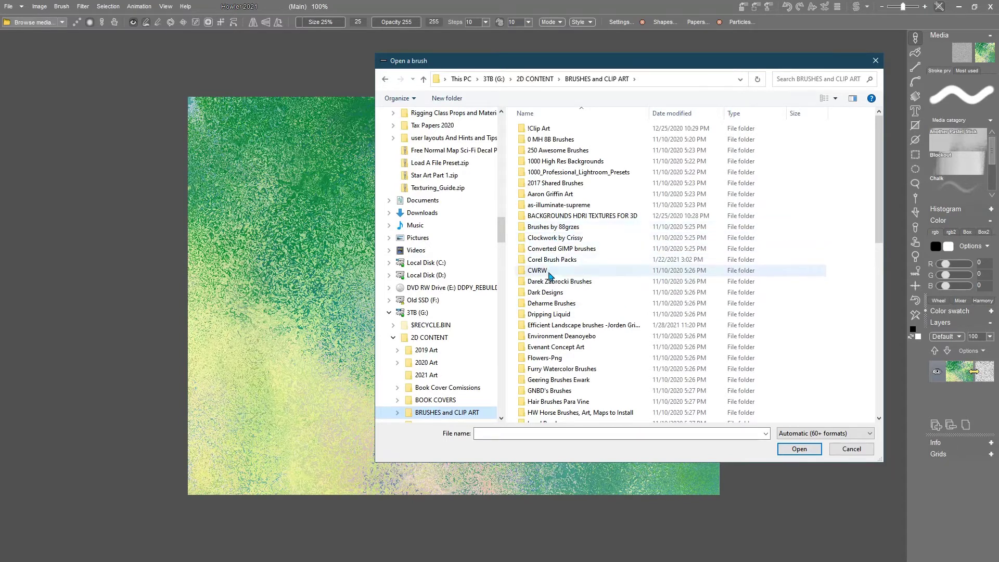
# Open the Decorative Flowers folder inside !Clip Art, Nature Textures, Flowers
pyautogui.doubleClick(538, 129)
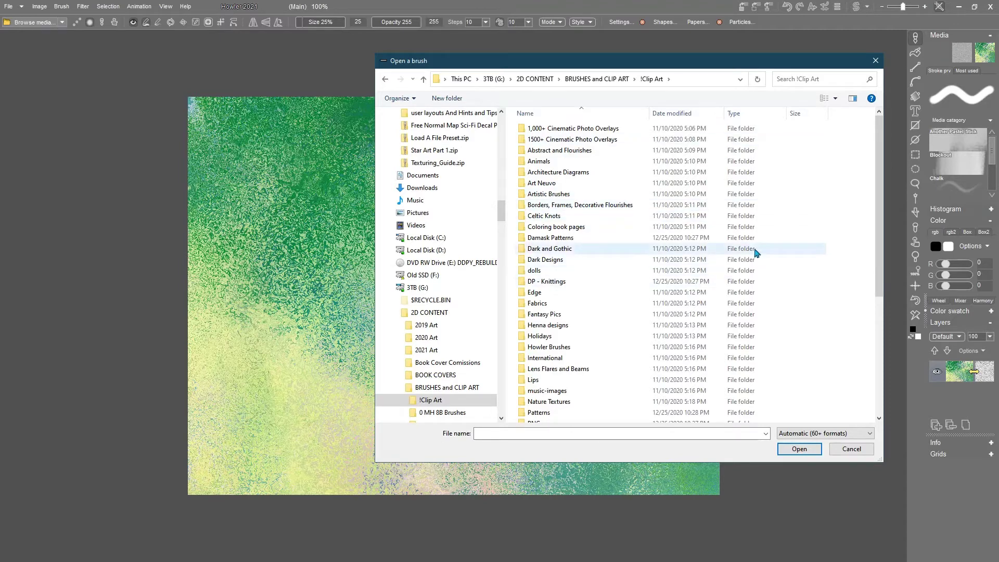
pyautogui.moveTo(879, 180); pyautogui.dragTo(882, 242)
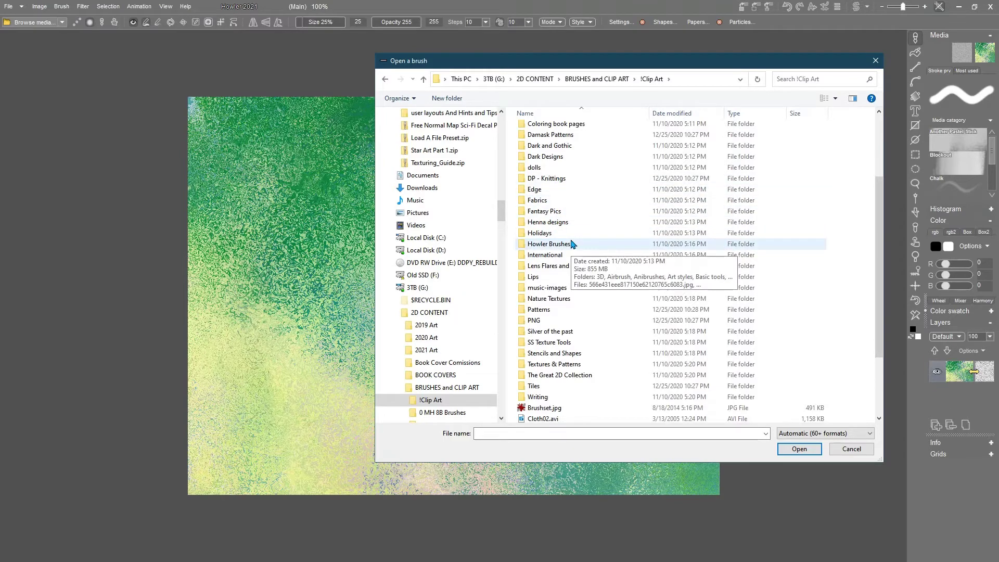
pyautogui.click(558, 302)
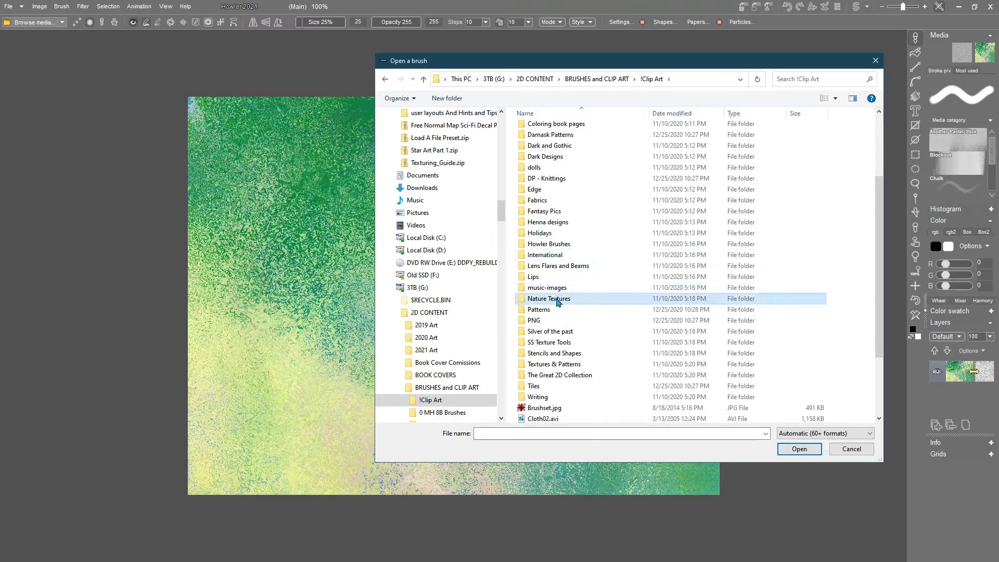
pyautogui.doubleClick(558, 302)
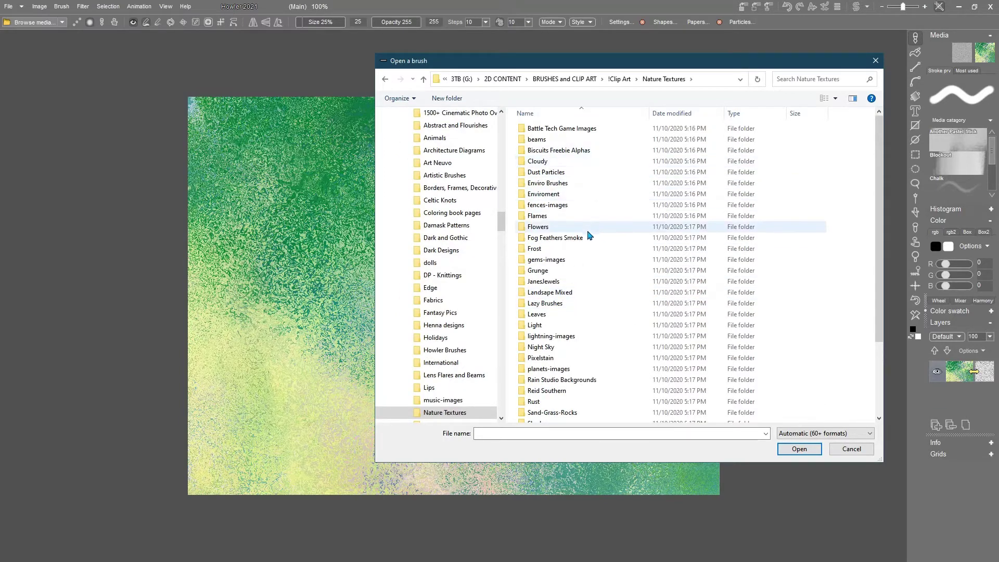
pyautogui.click(539, 230)
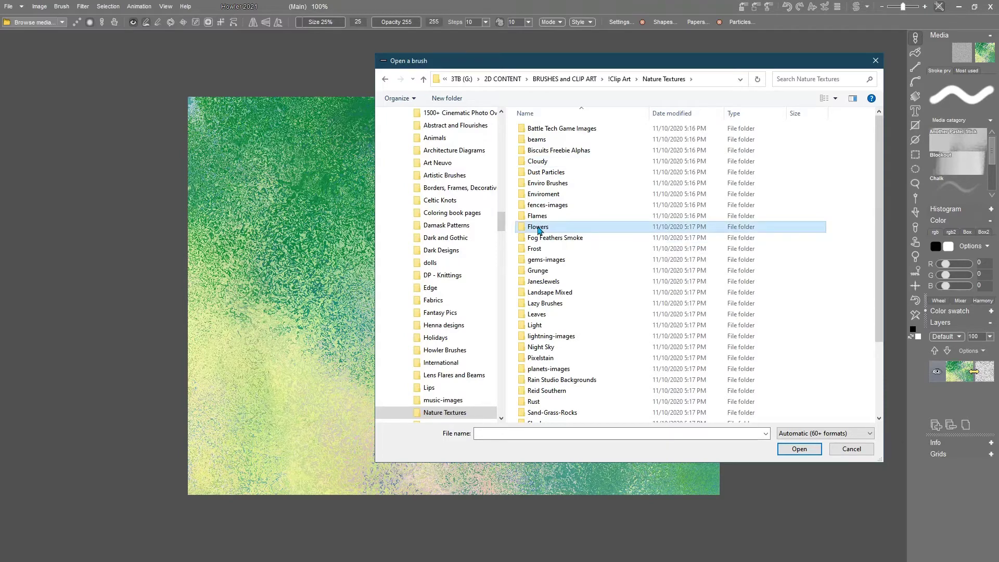
pyautogui.doubleClick(539, 230)
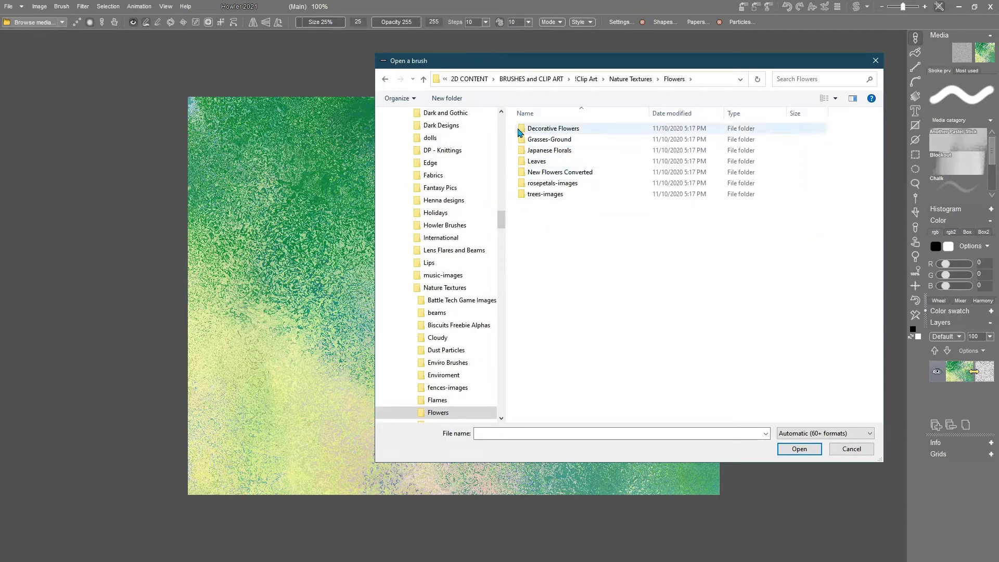
pyautogui.click(548, 133)
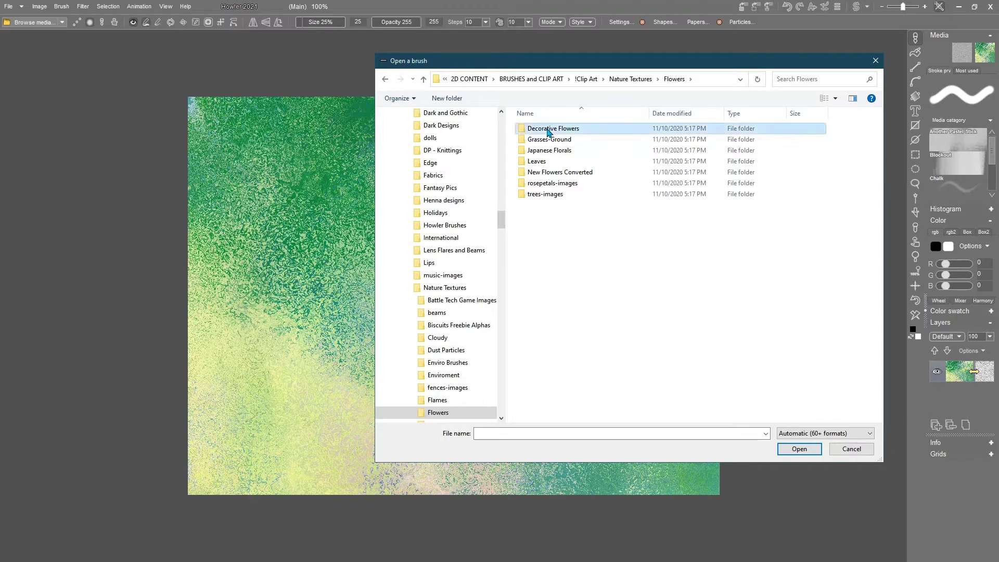
pyautogui.doubleClick(548, 133)
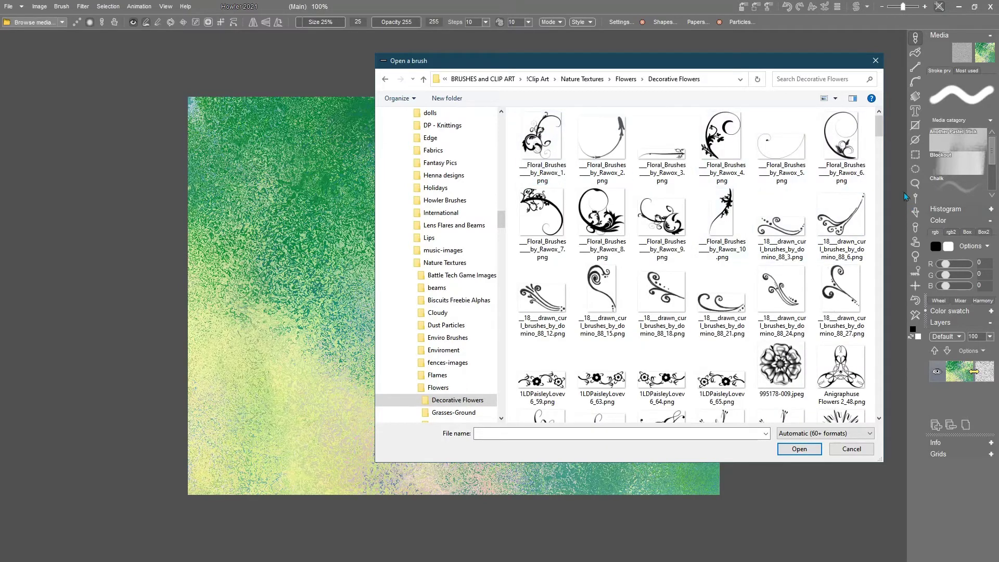
# Browse the brush thumbnails in the Decorative Flowers folder for a suitable floral design
pyautogui.moveTo(879, 127); pyautogui.dragTo(880, 160)
pyautogui.moveTo(879, 162); pyautogui.dragTo(880, 172)
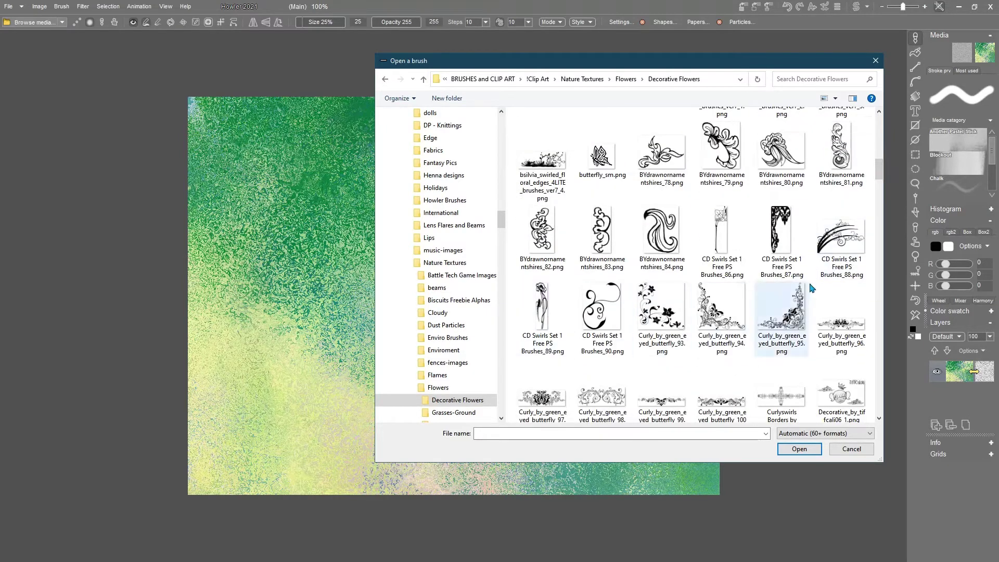
pyautogui.moveTo(879, 179); pyautogui.dragTo(879, 213)
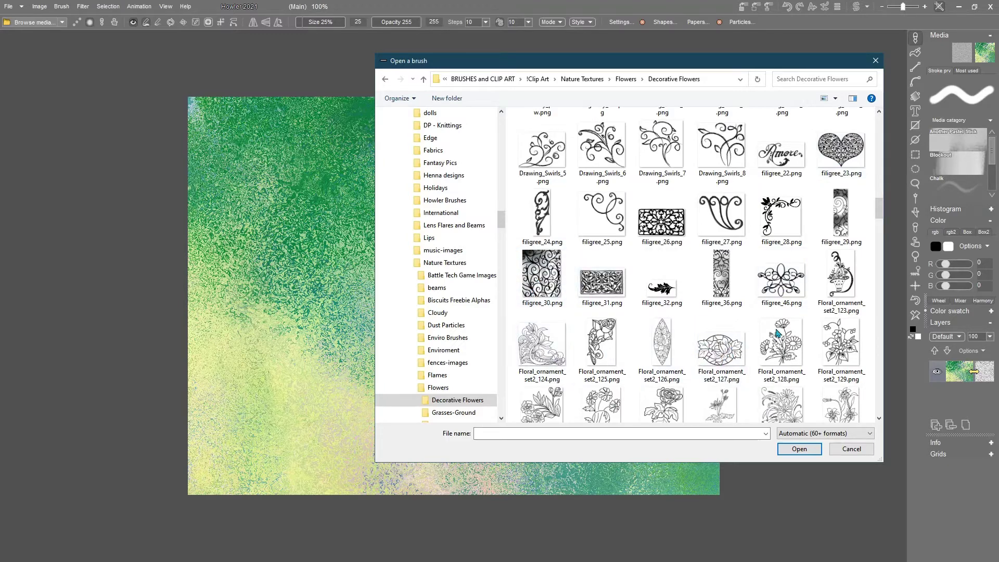
pyautogui.moveTo(881, 211); pyautogui.dragTo(883, 223)
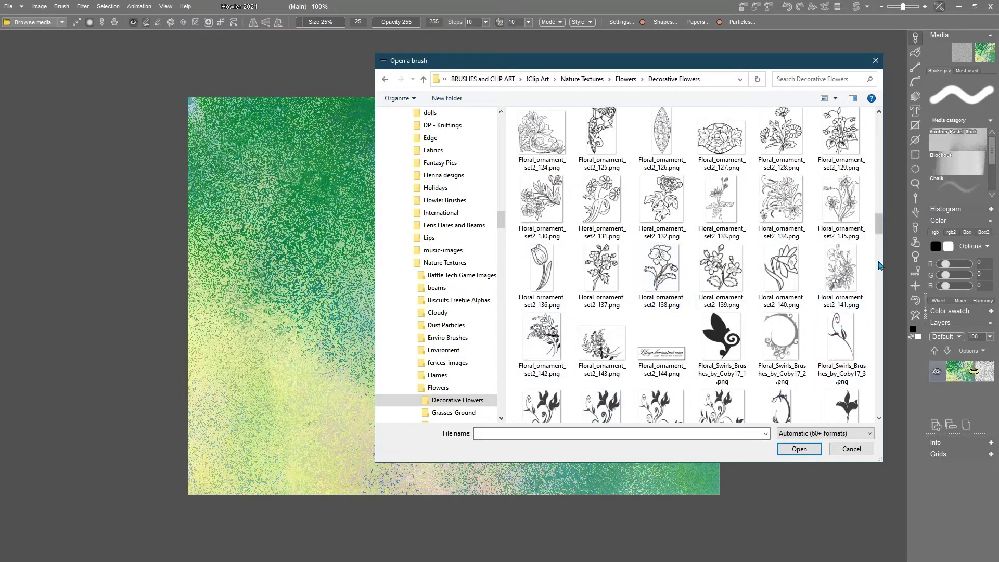
pyautogui.moveTo(881, 230); pyautogui.dragTo(879, 316)
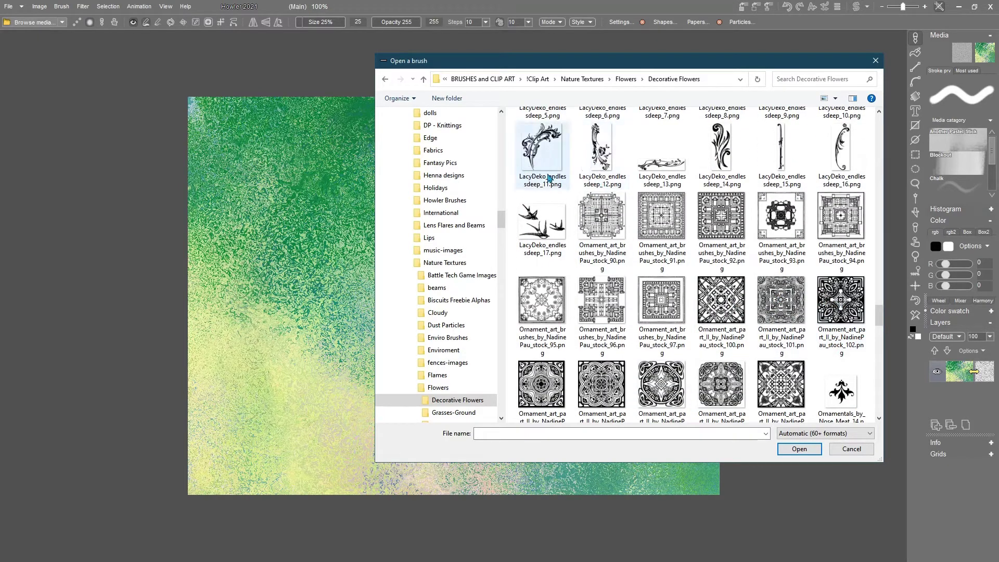
pyautogui.moveTo(880, 316); pyautogui.dragTo(884, 346)
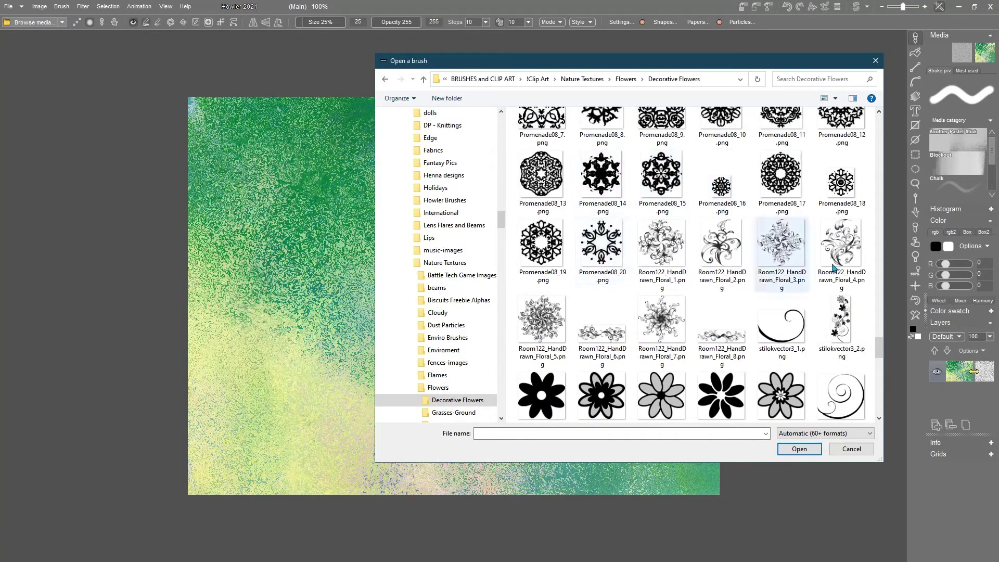
pyautogui.moveTo(879, 347); pyautogui.dragTo(880, 120)
pyautogui.scroll(-4, 881, 375)
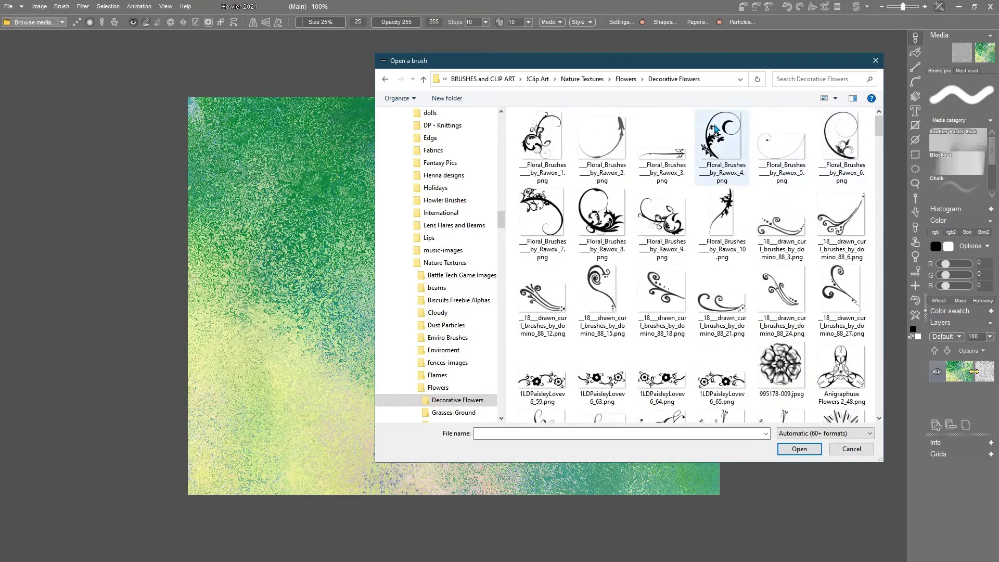
# Load 104-Japanese_Floral_by_MouritsaDA_Stock_2.png from the Japanese Florals folder inside Flowers as the brush
pyautogui.click(627, 80)
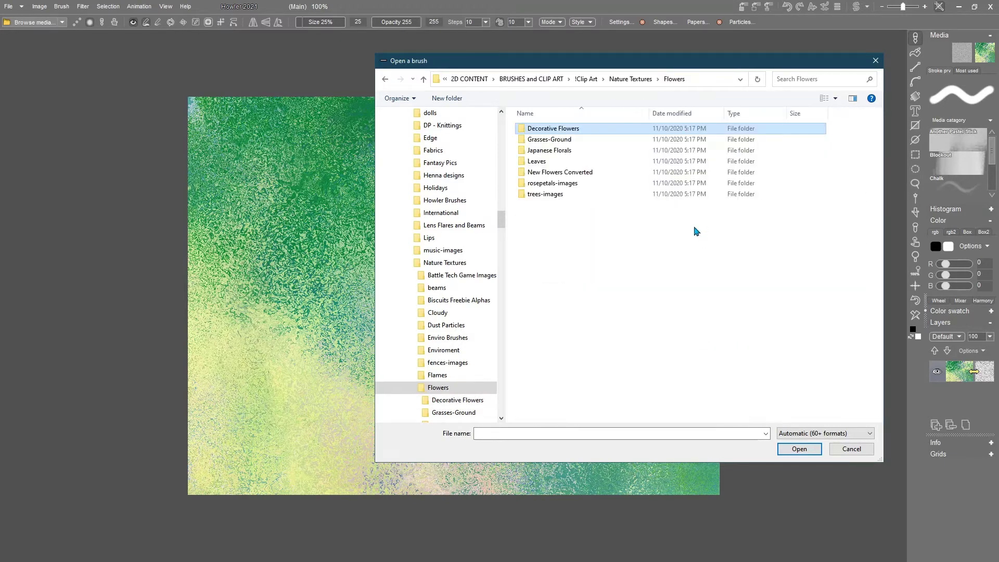
pyautogui.click(545, 152)
pyautogui.doubleClick(545, 152)
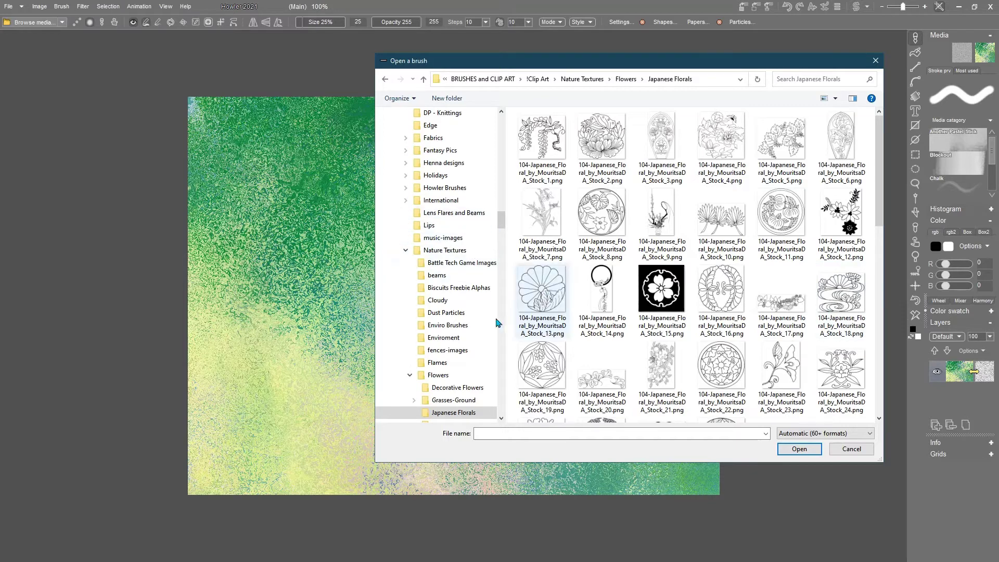
pyautogui.click(605, 141)
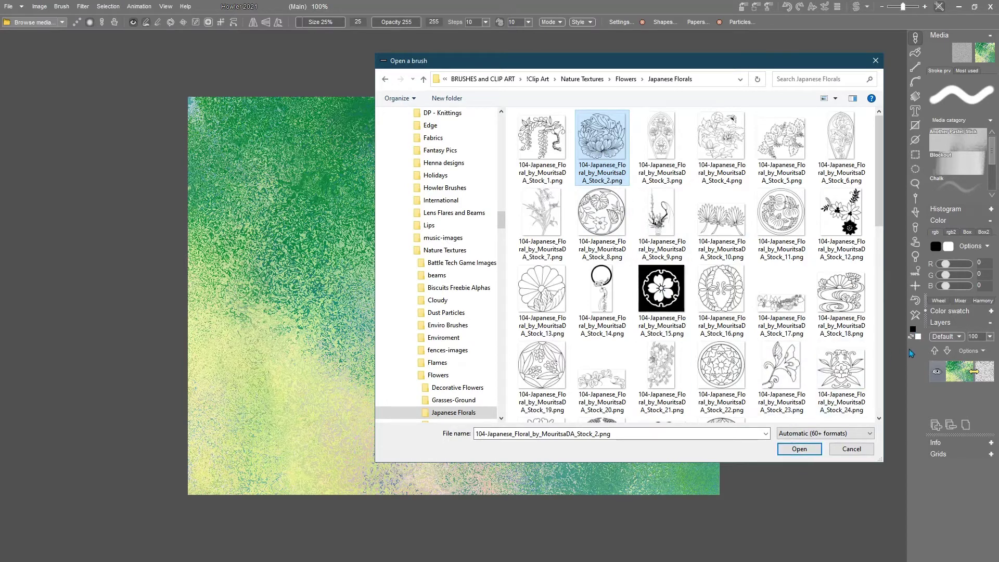
pyautogui.click(809, 449)
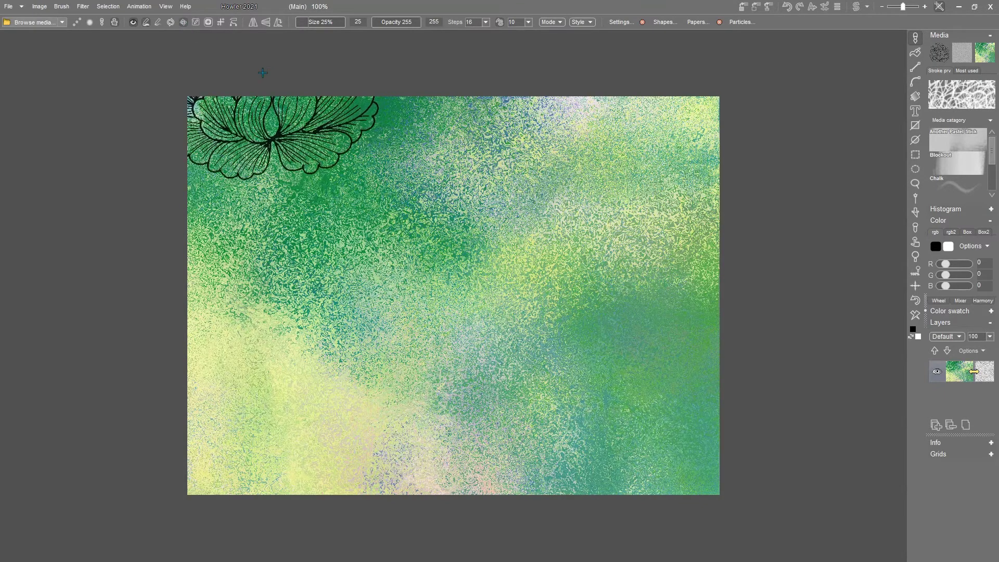
# Try the flower brush at larger sizes, settle on 25%, and set its steps to 0
pyautogui.click(134, 23)
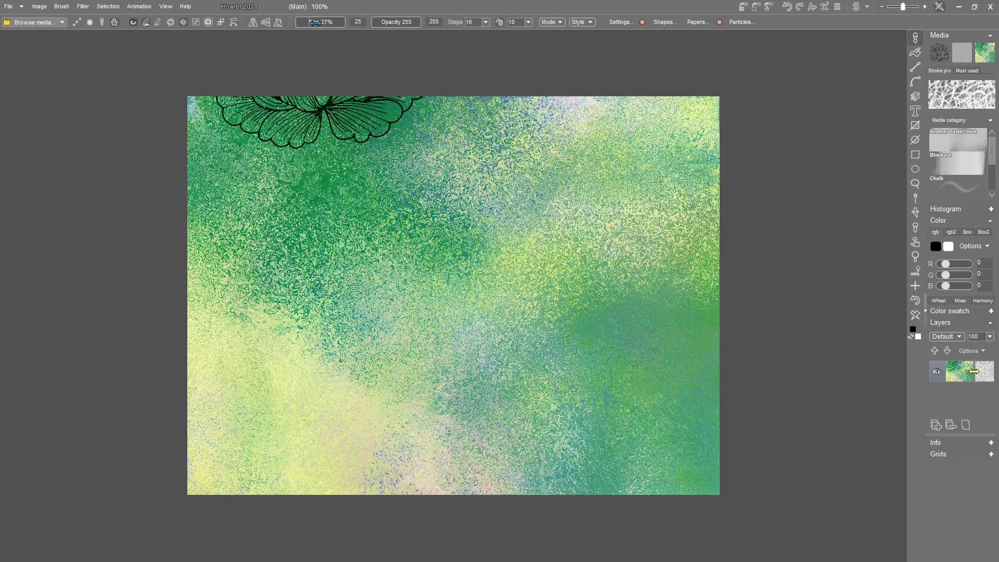
pyautogui.moveTo(317, 24); pyautogui.dragTo(320, 23)
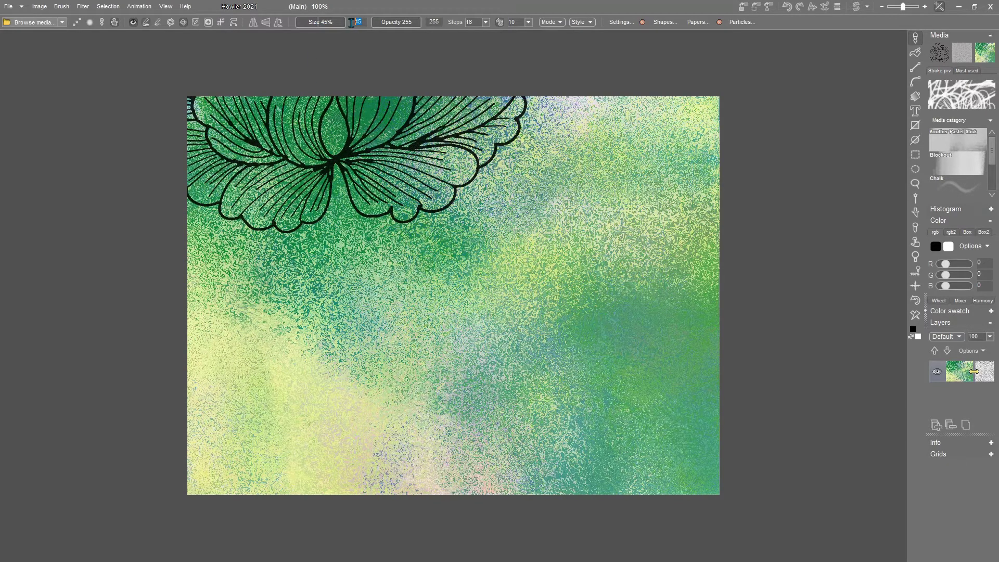
pyautogui.write('40')
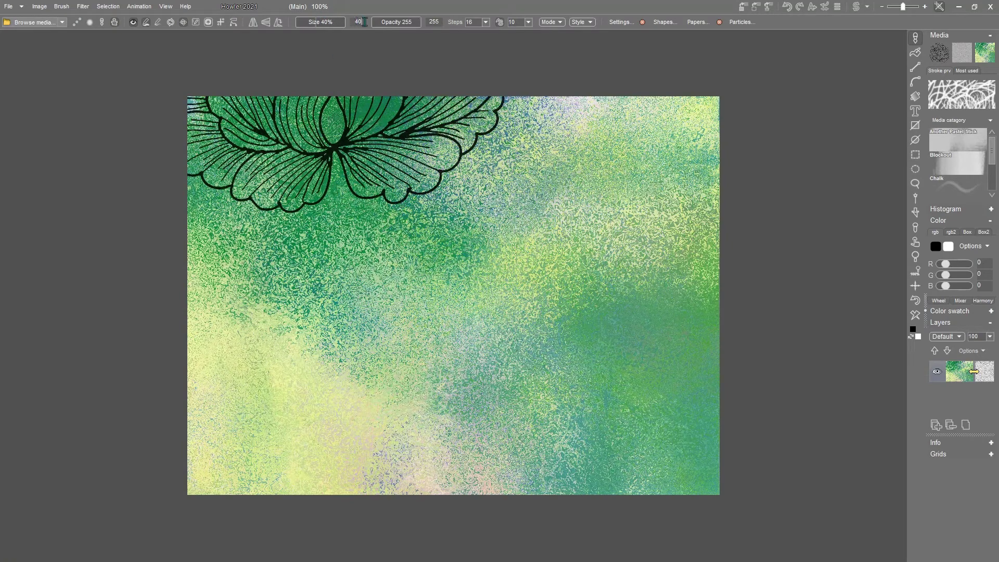
pyautogui.write('25')
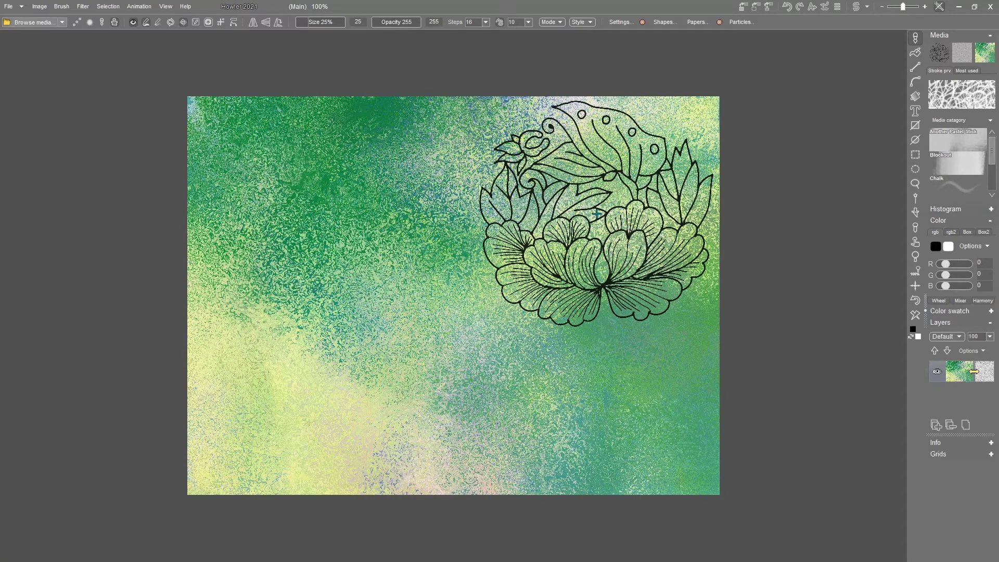
pyautogui.click(486, 22)
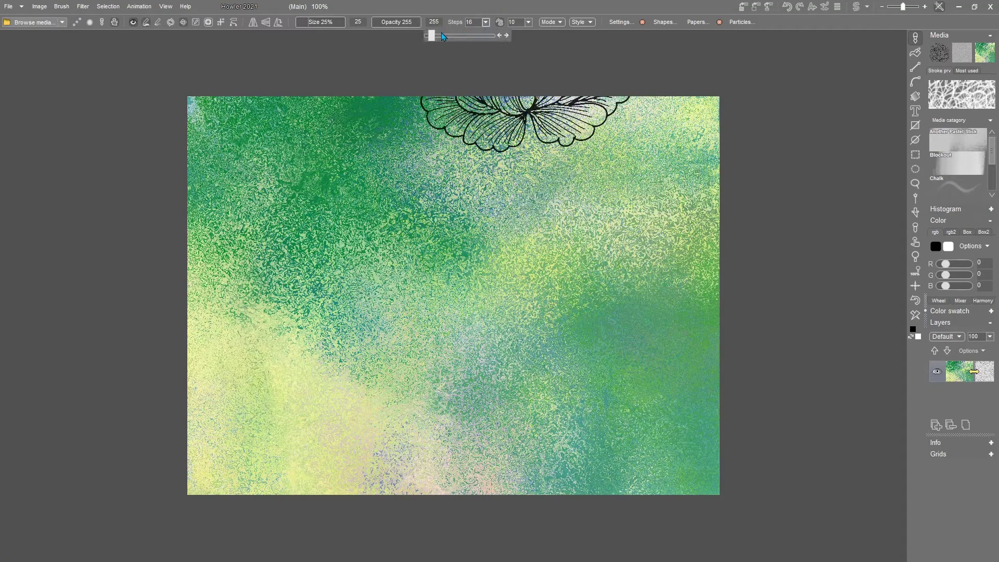
pyautogui.moveTo(429, 36); pyautogui.dragTo(170, 27)
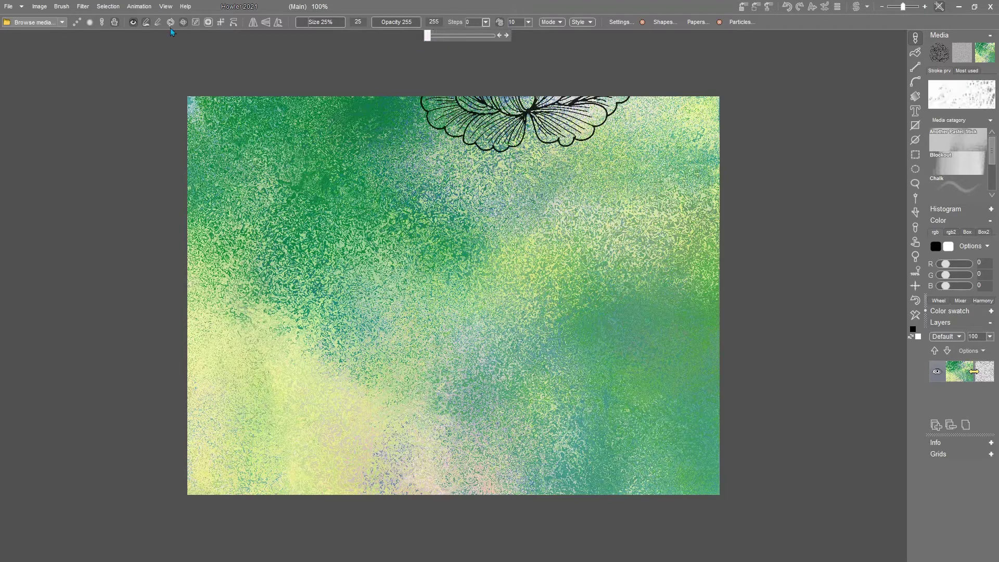
# Add a black drop shadow with fuzziness 16 and opacity 180 to the flower brush and stamp it in the canvas's upper right
pyautogui.click(62, 7)
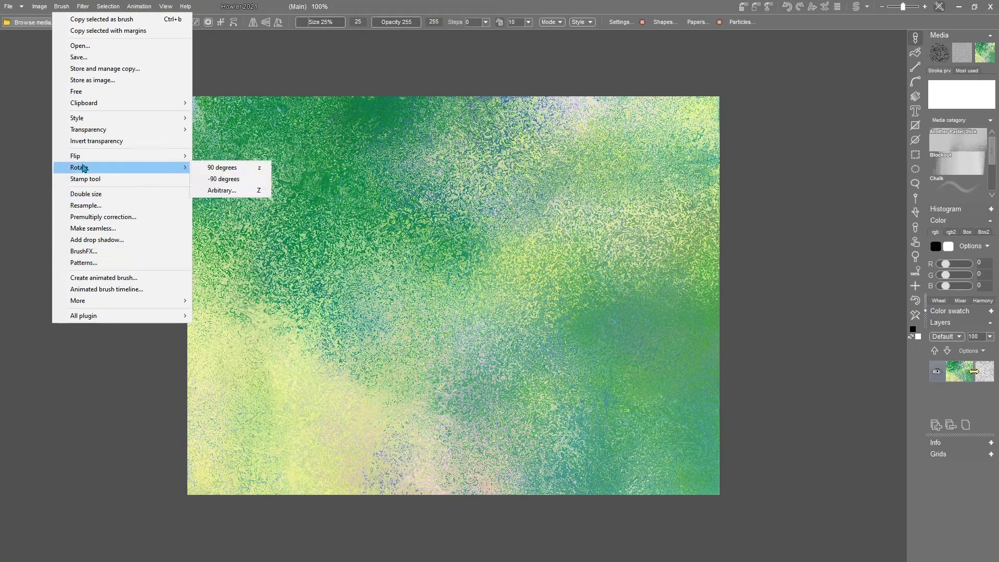
pyautogui.moveTo(81, 159)
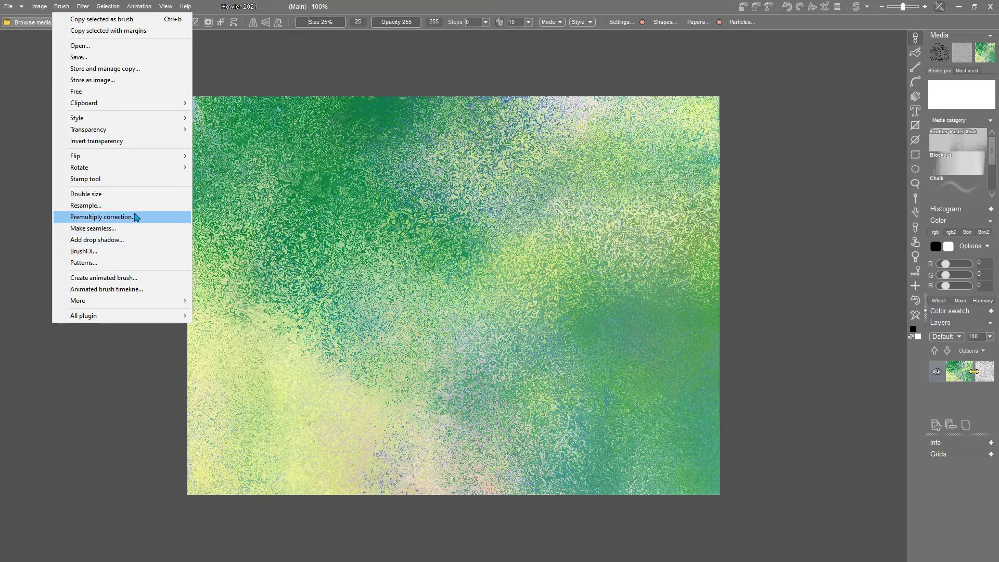
pyautogui.click(376, 7)
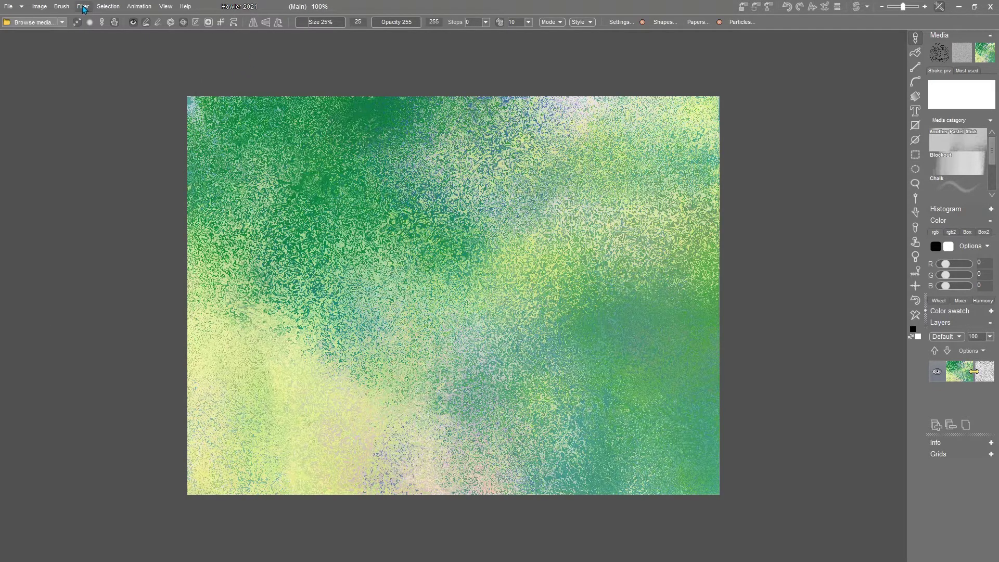
pyautogui.click(62, 7)
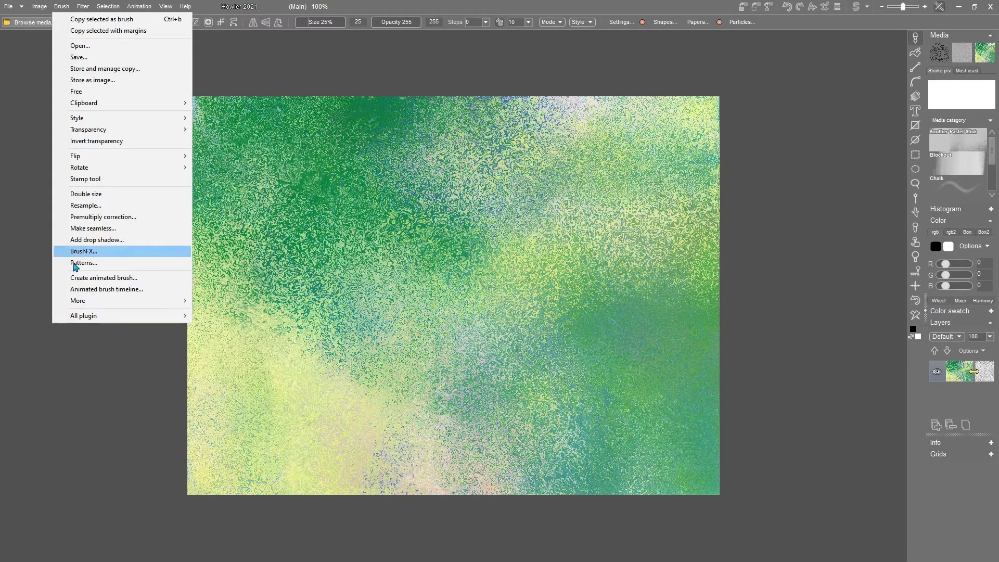
pyautogui.click(102, 240)
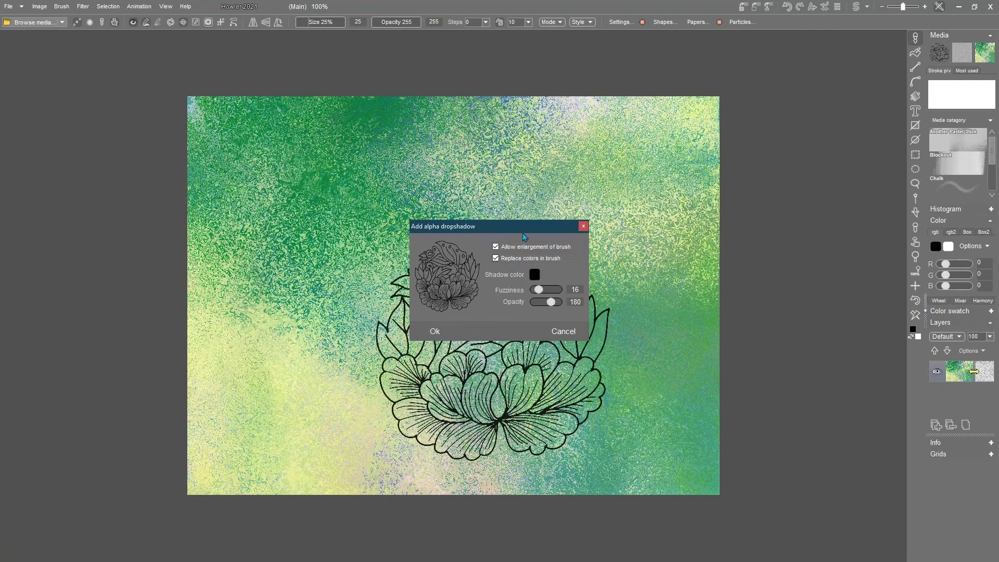
pyautogui.moveTo(509, 231); pyautogui.dragTo(828, 161)
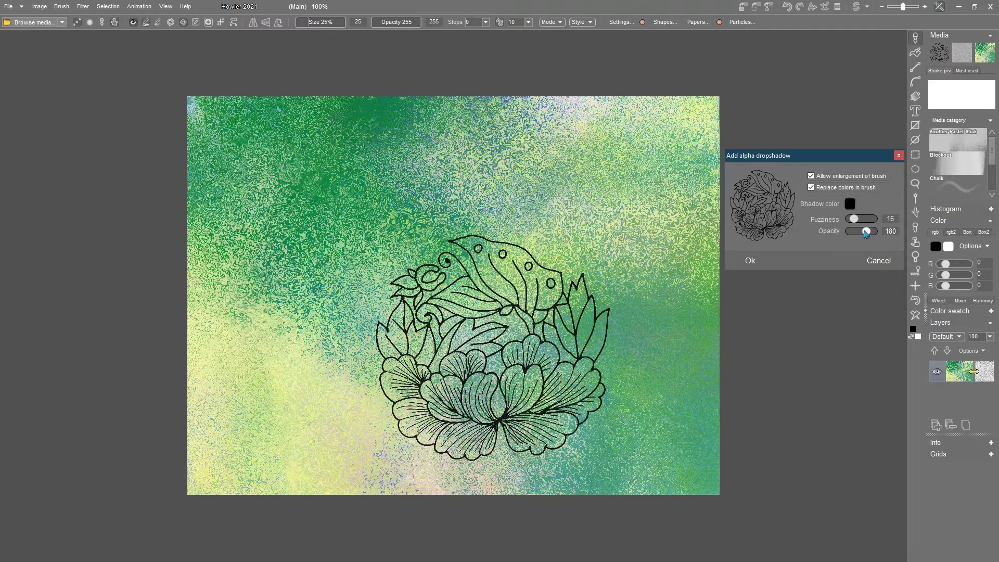
pyautogui.click(751, 260)
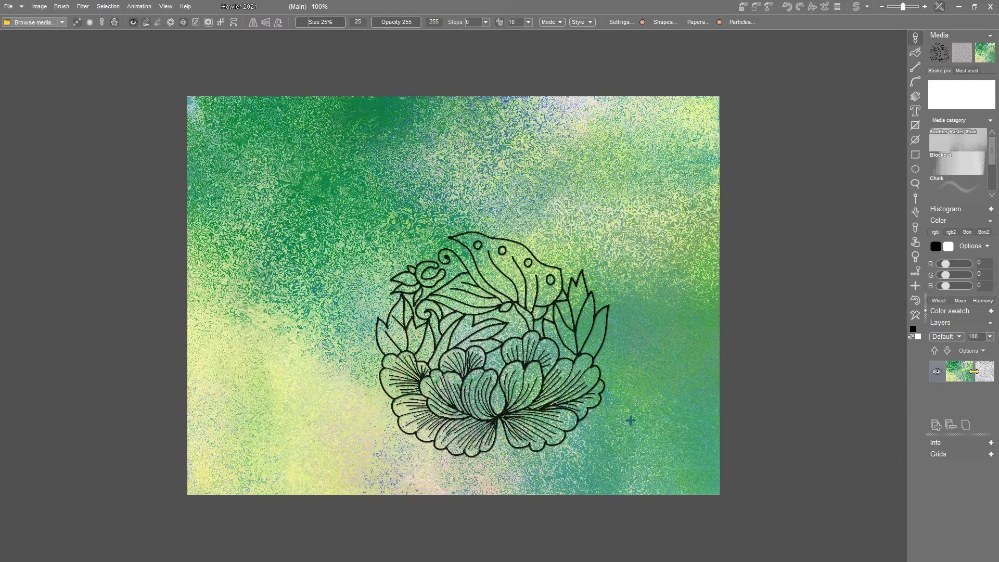
pyautogui.moveTo(492, 343); pyautogui.dragTo(584, 214)
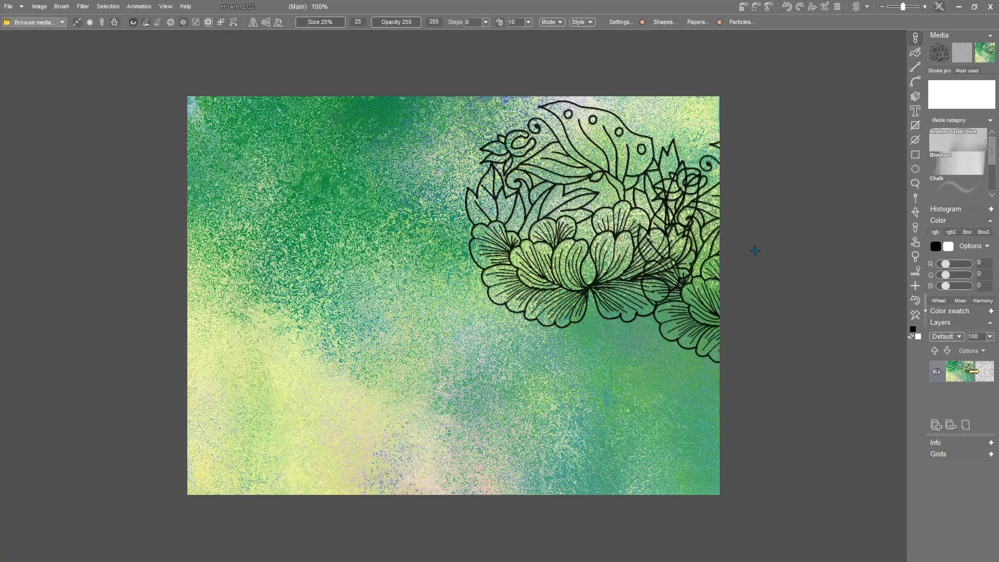
pyautogui.click(755, 251)
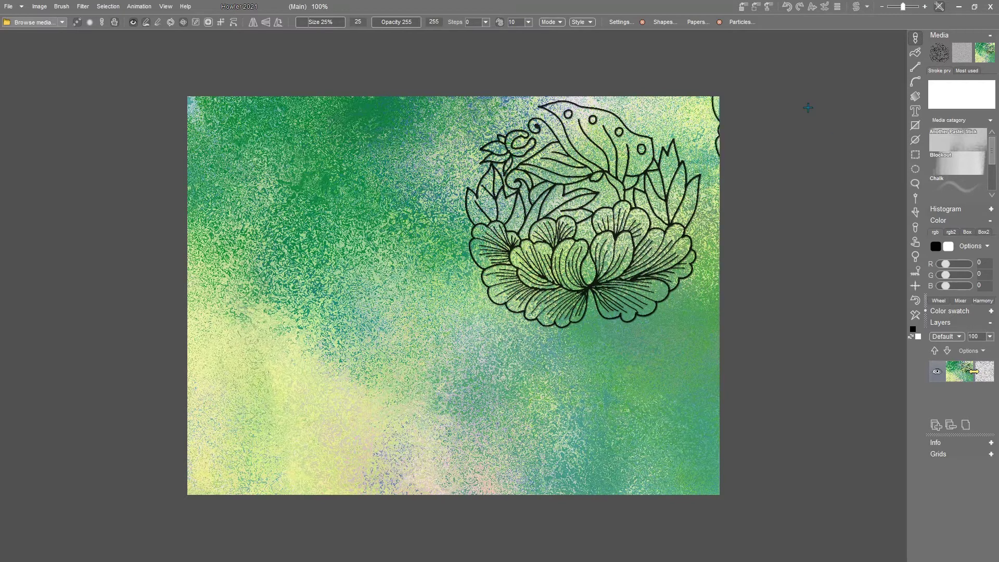
# Enable the brush's Shadow effect and replace the stamped flower in the canvas's upper right with a shadowed one
pyautogui.click(621, 23)
pyautogui.moveTo(642, 37)
pyautogui.mouseDown()
pyautogui.moveTo(804, 53)
pyautogui.moveTo(795, 52)
pyautogui.mouseUp()
pyautogui.click(822, 79)
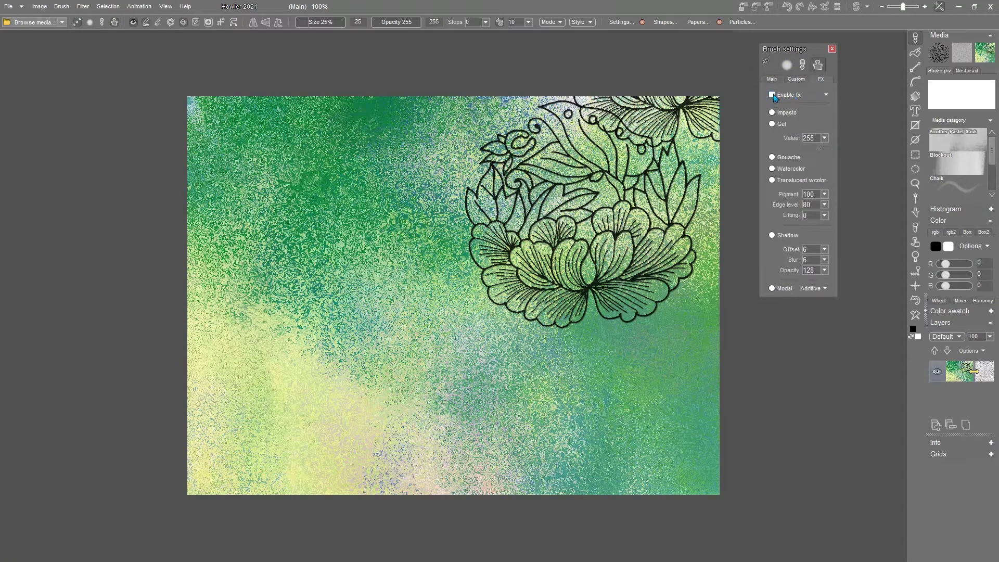
pyautogui.click(775, 238)
pyautogui.click(916, 302)
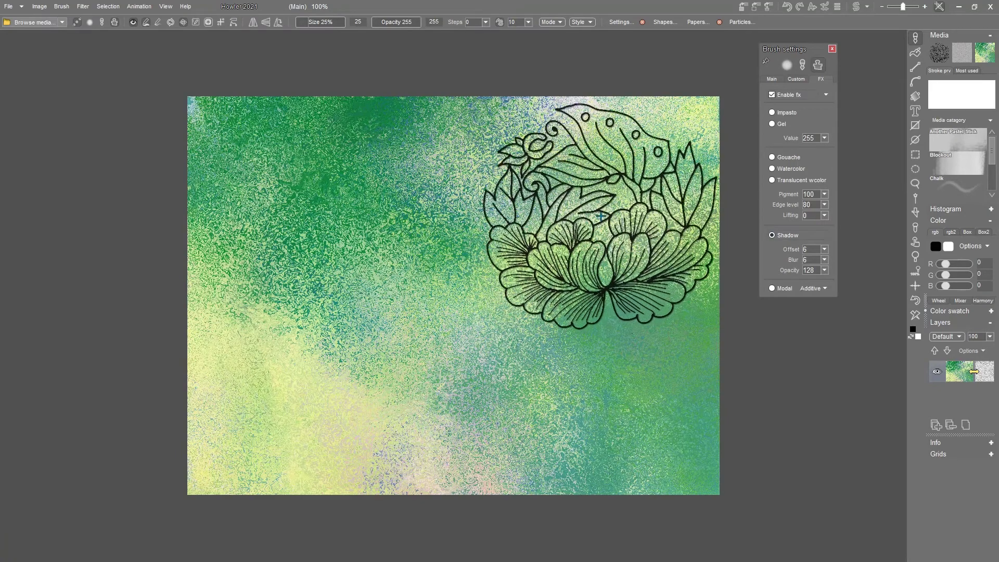
pyautogui.click(597, 214)
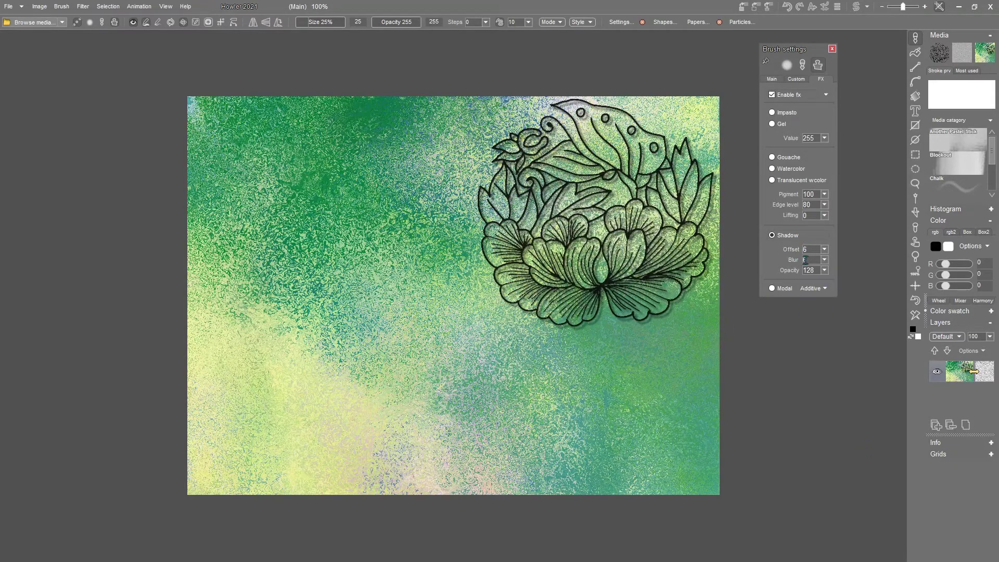
# Set the brush's shadow blur to 6, turn off the brush effects and close the brush settings
pyautogui.write('6')
pyautogui.press('Return')
pyautogui.click(772, 78)
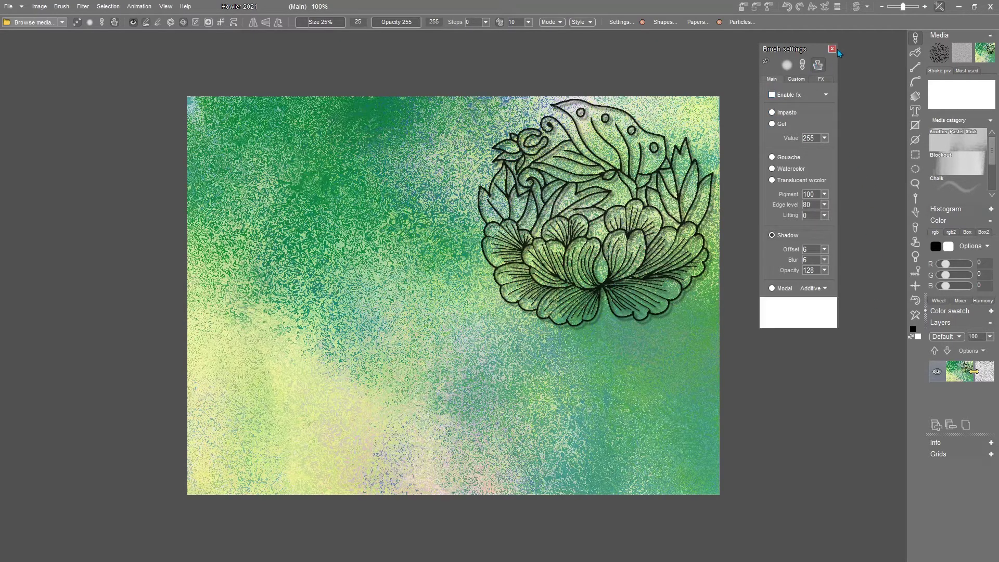
pyautogui.click(833, 49)
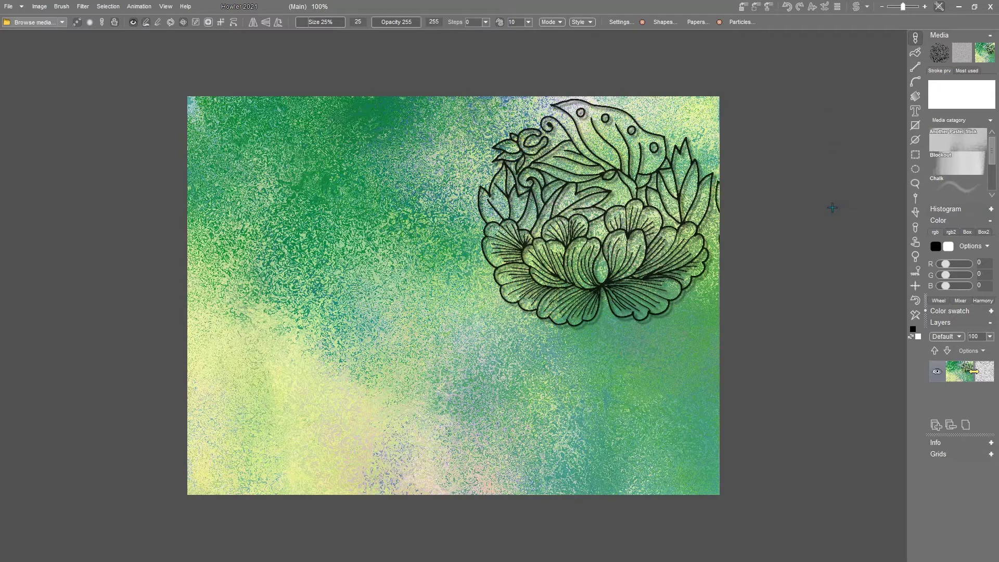
pyautogui.click(694, 301)
pyautogui.hotkey('ctrl', 'z')
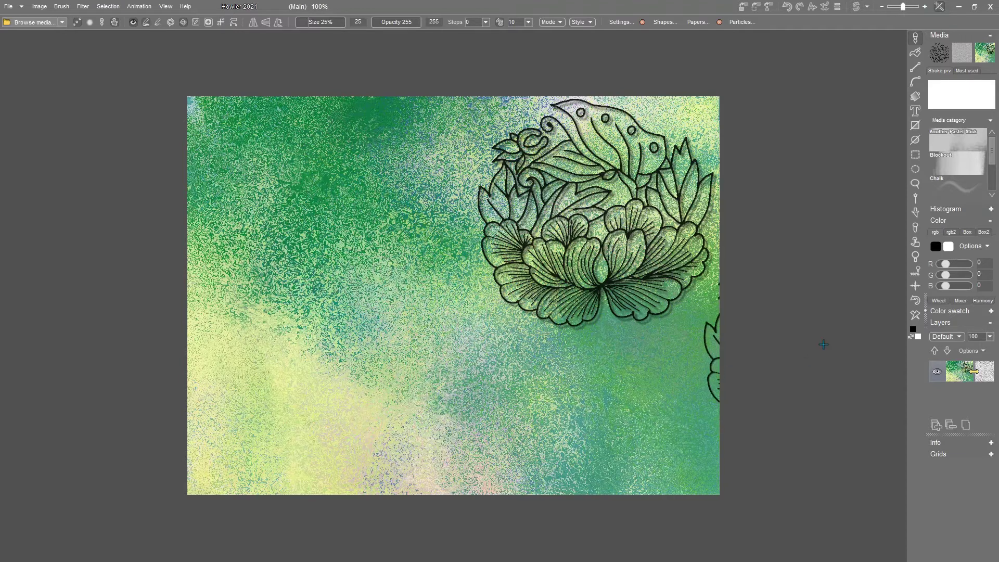
# Create a text box covering nearly the whole canvas and choose the Lydian Csv BT font for it
pyautogui.click(915, 111)
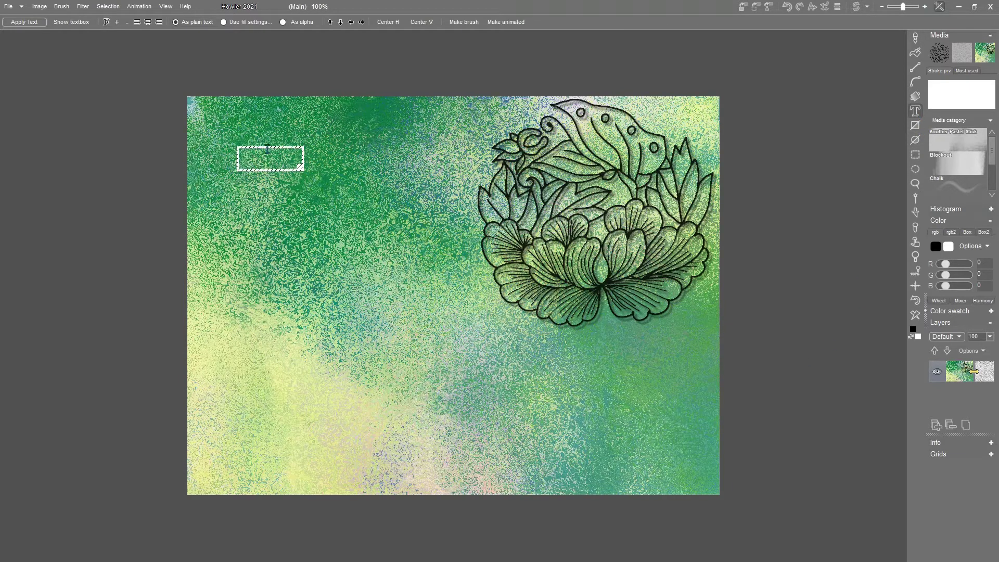
pyautogui.moveTo(268, 148); pyautogui.dragTo(715, 489)
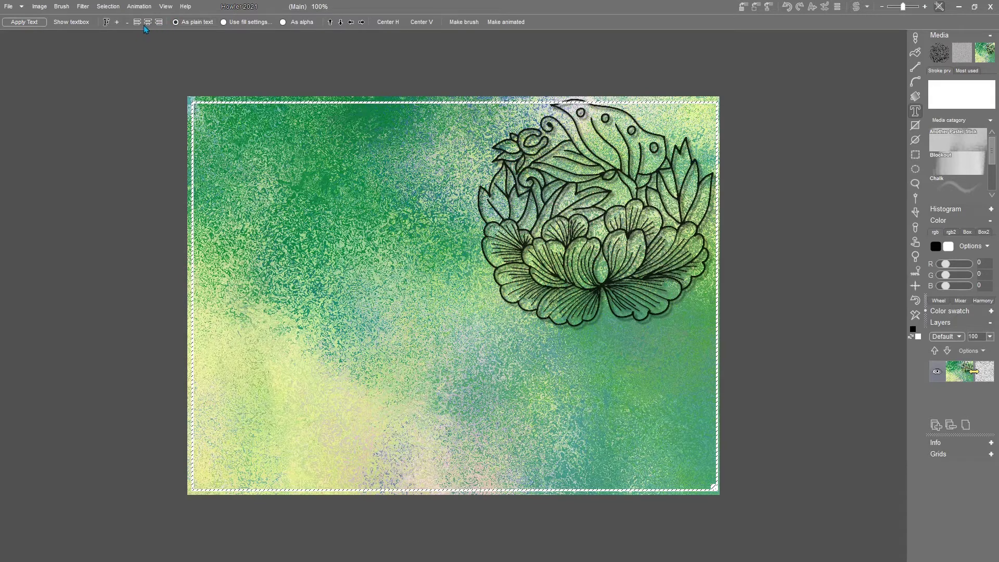
pyautogui.click(107, 23)
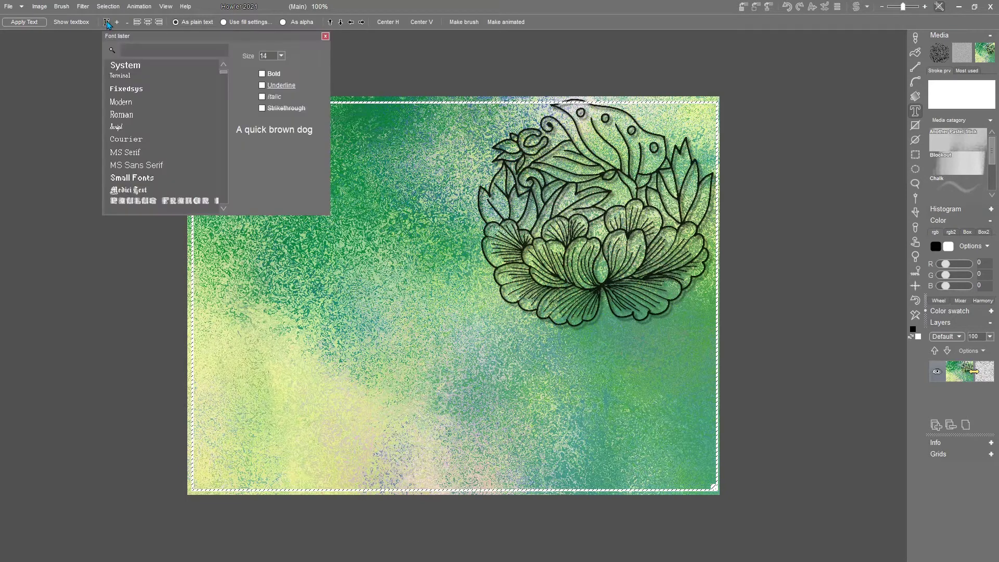
pyautogui.moveTo(167, 34); pyautogui.dragTo(88, 38)
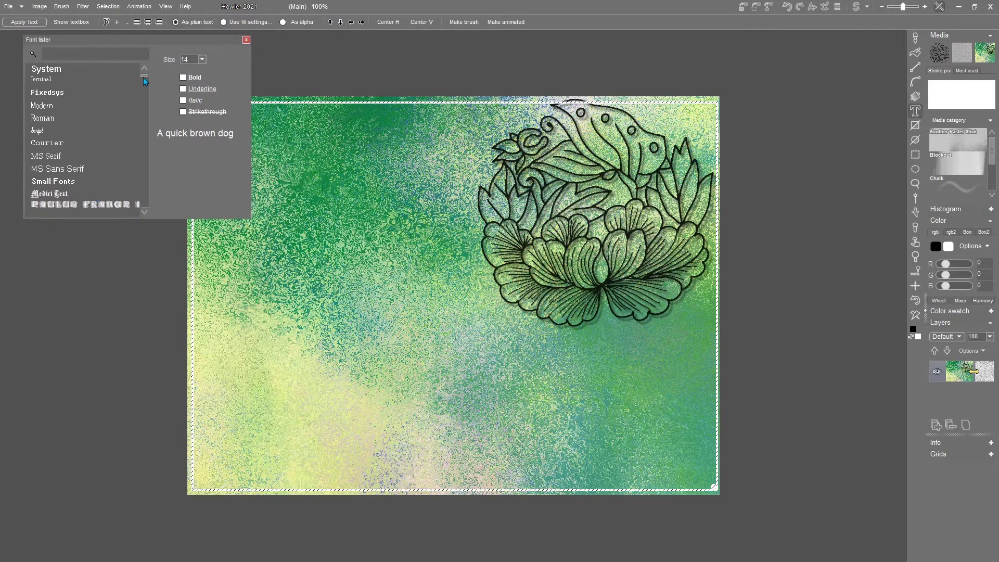
pyautogui.moveTo(144, 77); pyautogui.dragTo(143, 155)
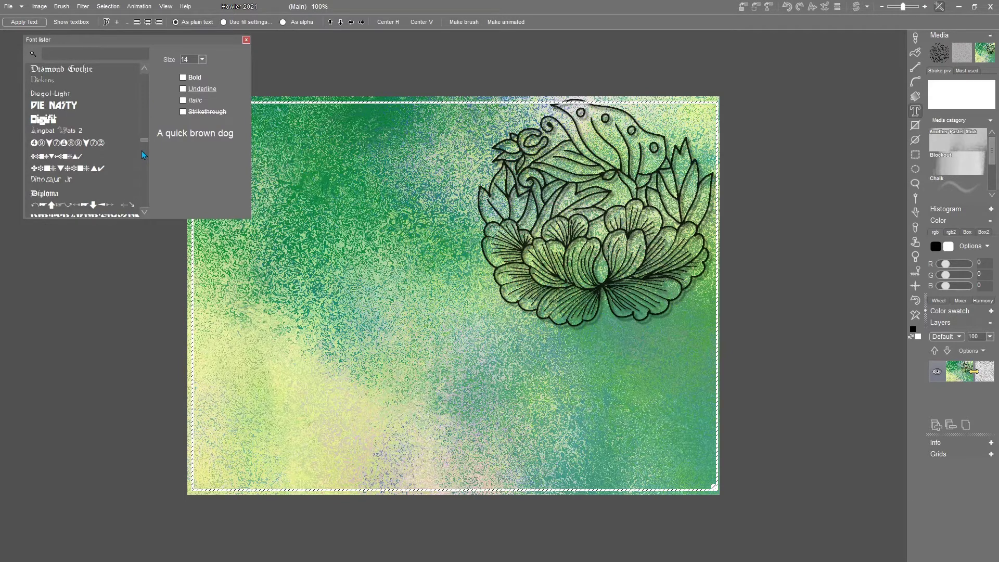
pyautogui.scroll(-5, 98, 130)
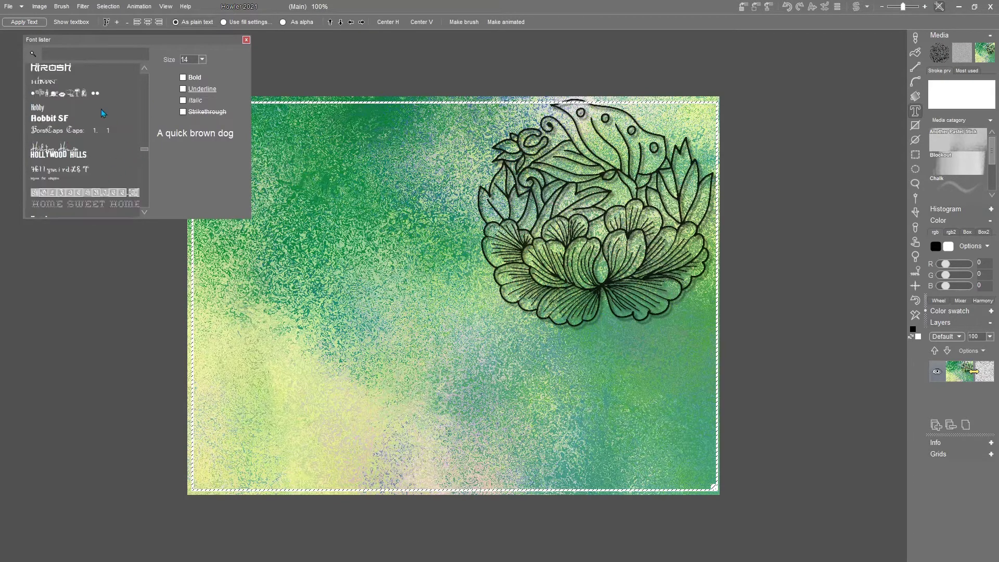
pyautogui.scroll(-10, 51, 151)
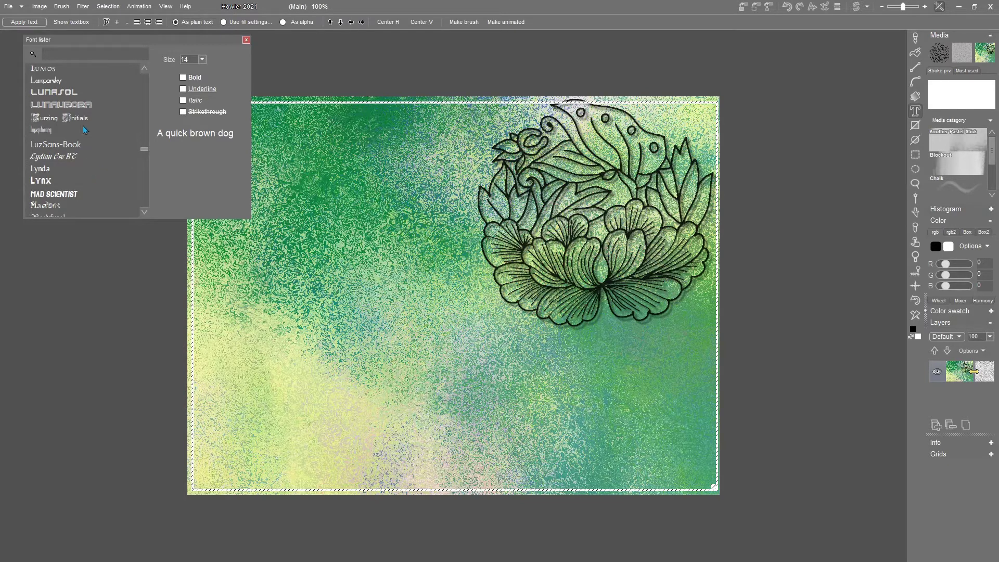
pyautogui.click(45, 158)
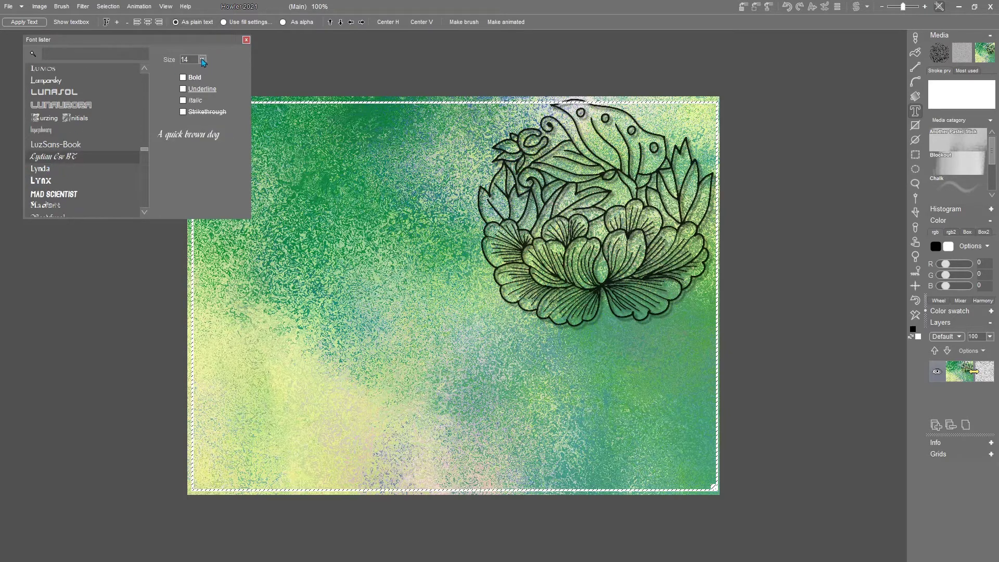
# Set the font size to 108 and move the font window clear of the canvas's upper-left area
pyautogui.click(203, 60)
pyautogui.moveTo(143, 72); pyautogui.dragTo(155, 77)
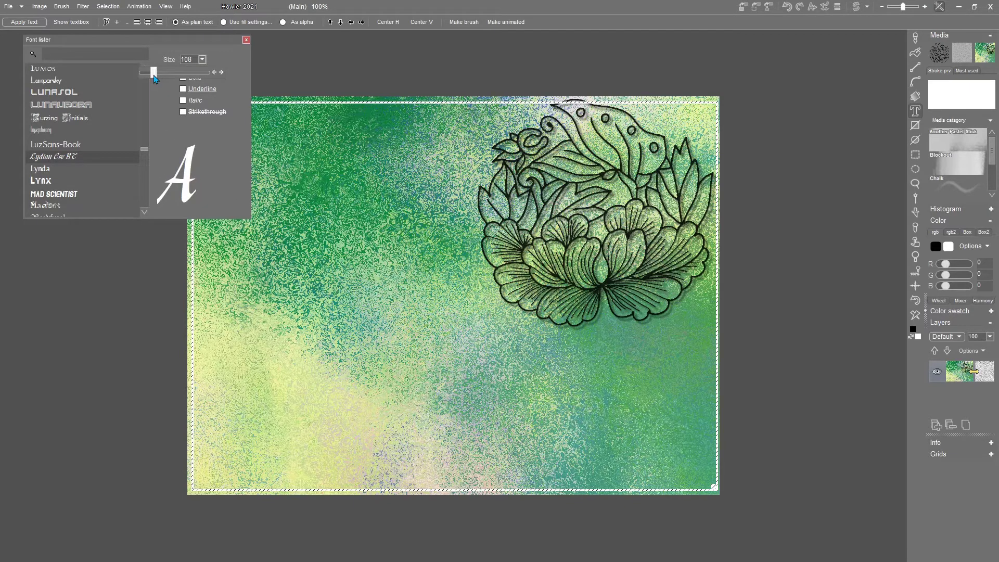
pyautogui.click(203, 60)
pyautogui.moveTo(177, 42); pyautogui.dragTo(160, 43)
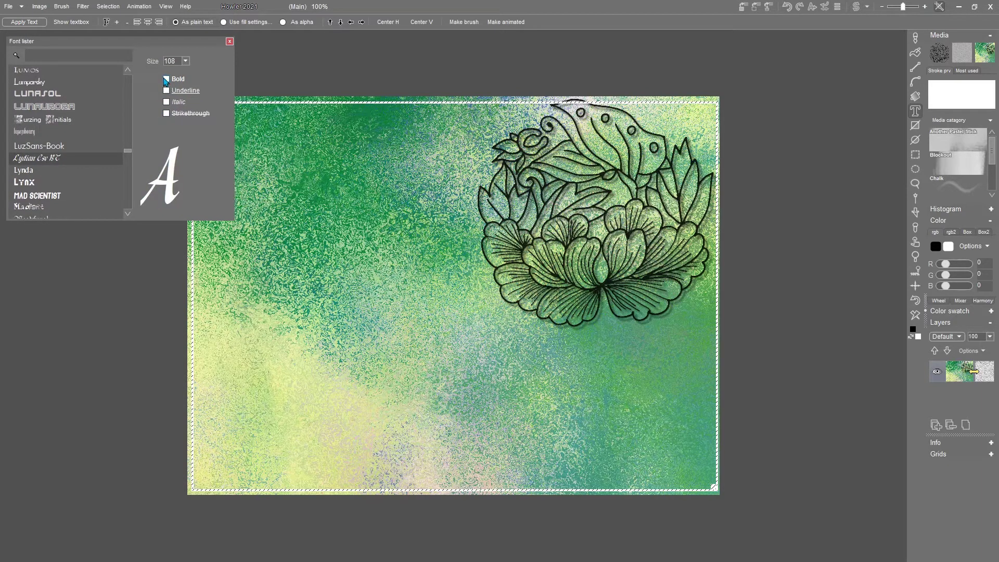
pyautogui.moveTo(157, 40); pyautogui.dragTo(821, 44)
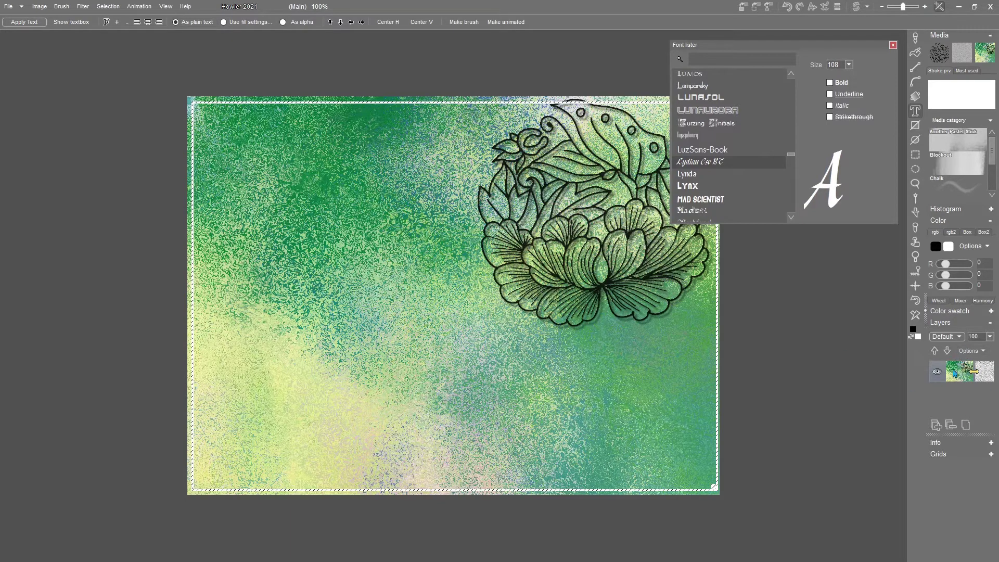
# Add a new layer, clear its contents, and write "Happy" as the first line of text
pyautogui.click(937, 427)
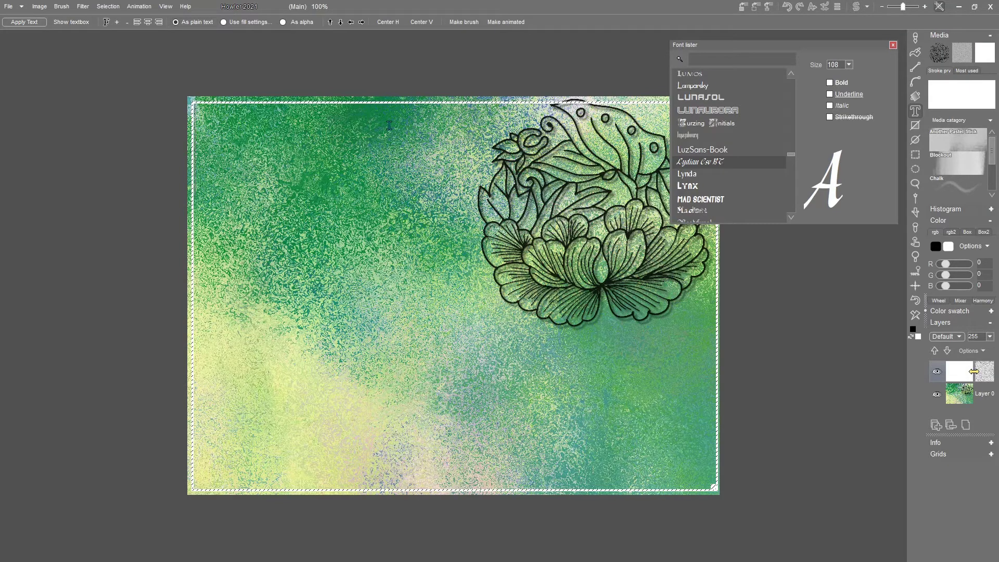
pyautogui.write('H')
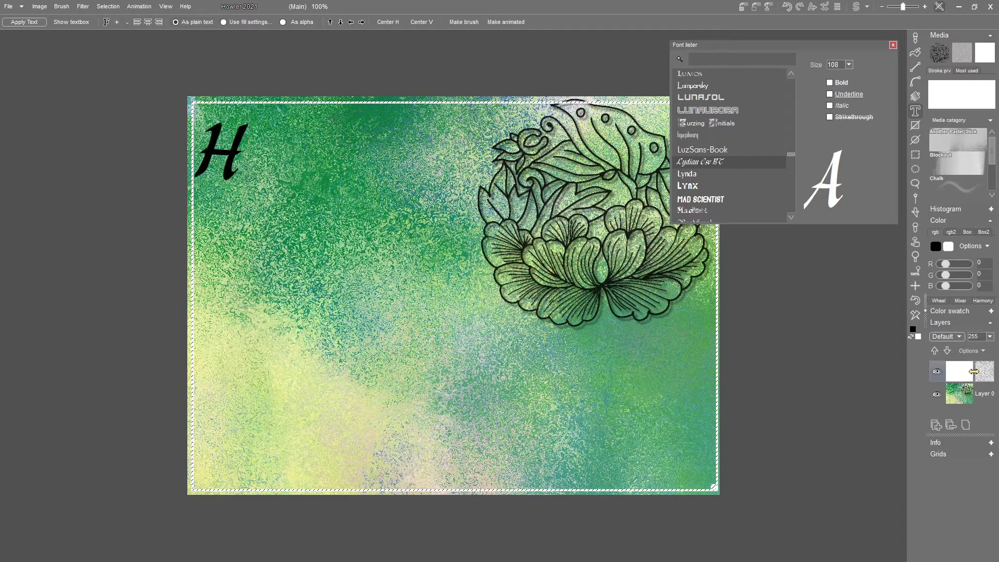
pyautogui.write('a')
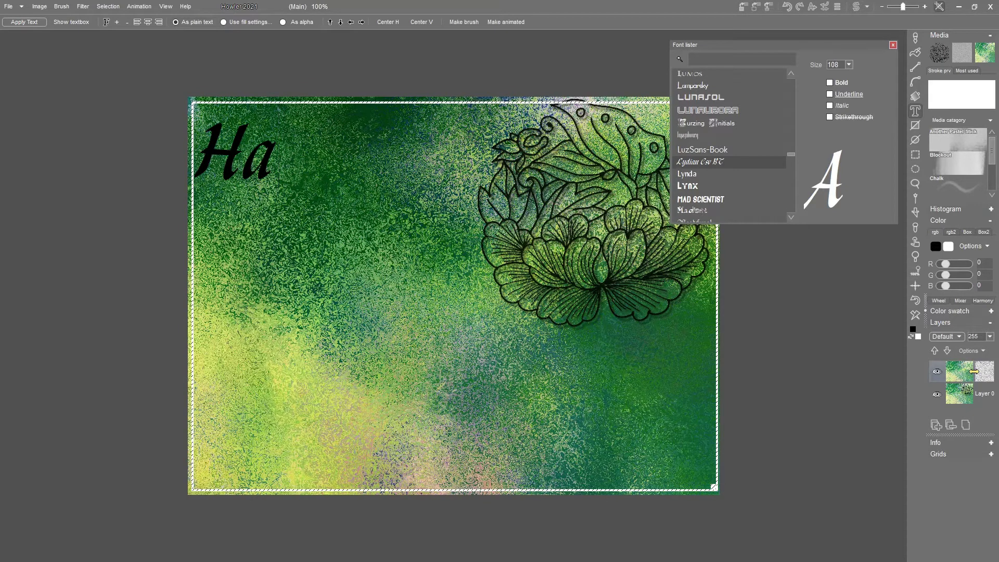
pyautogui.write('p')
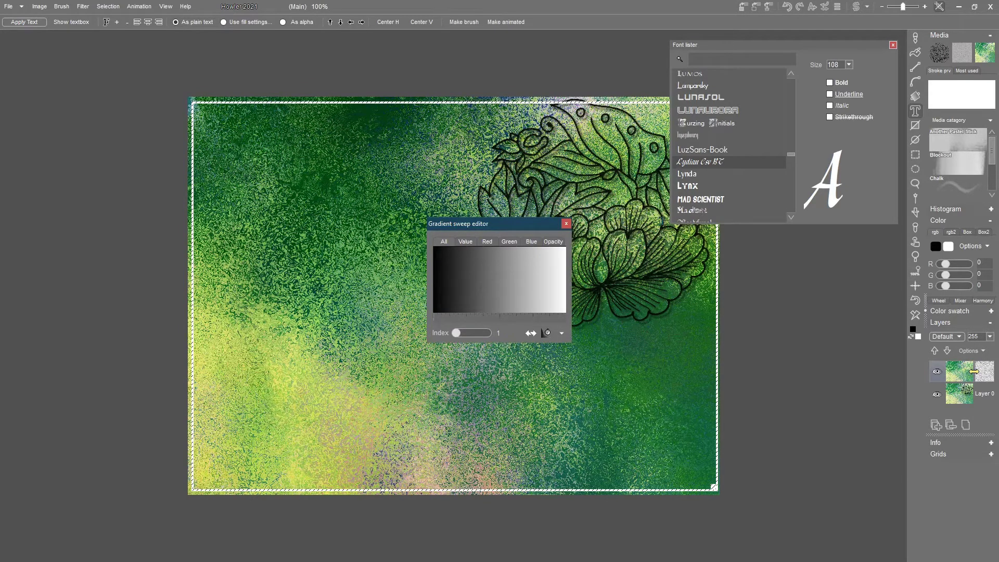
pyautogui.click(566, 224)
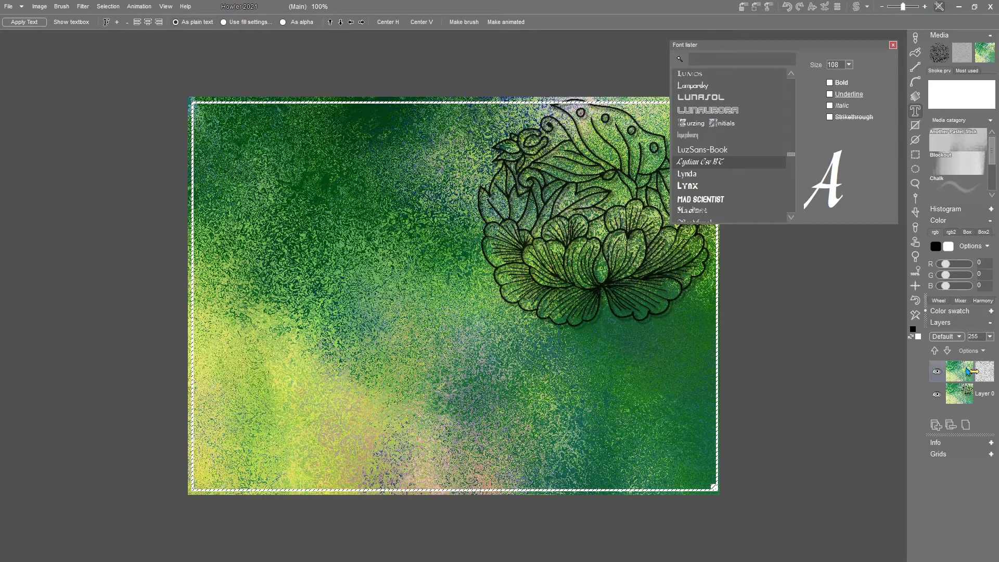
pyautogui.click(916, 315)
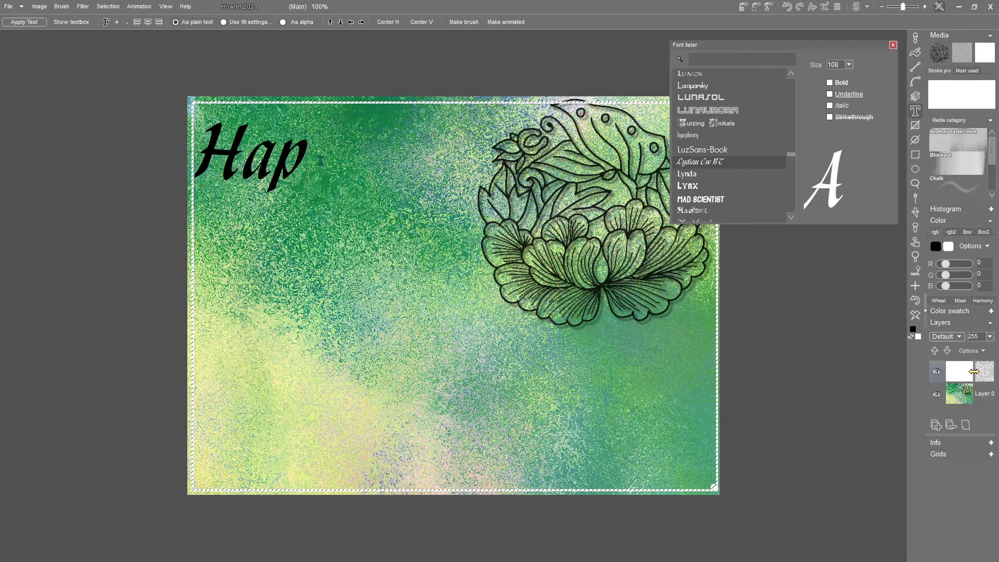
pyautogui.write('py')
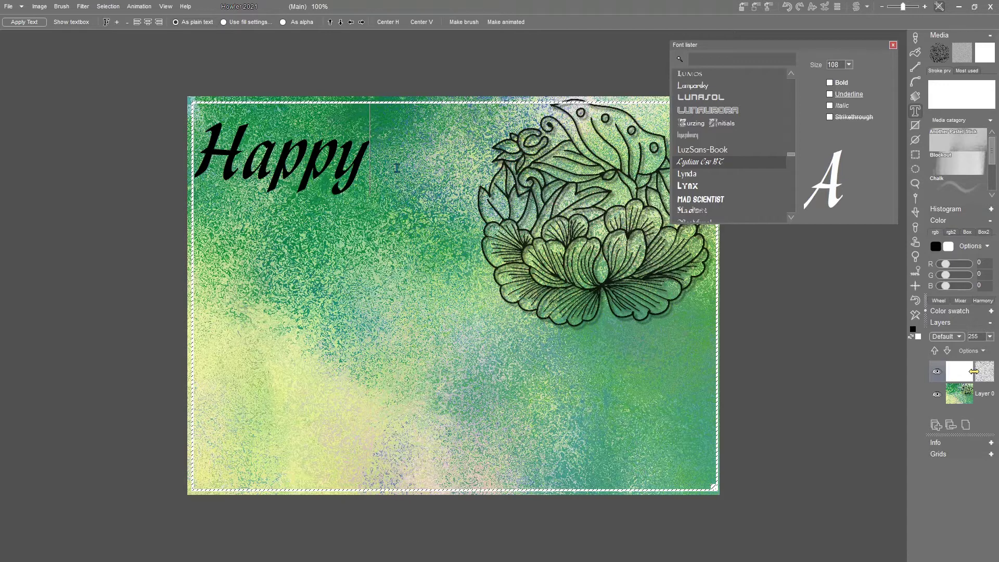
# Write "Birthday" on the second line and the recipient's first name on the third line
pyautogui.press('Return')
pyautogui.write('B')
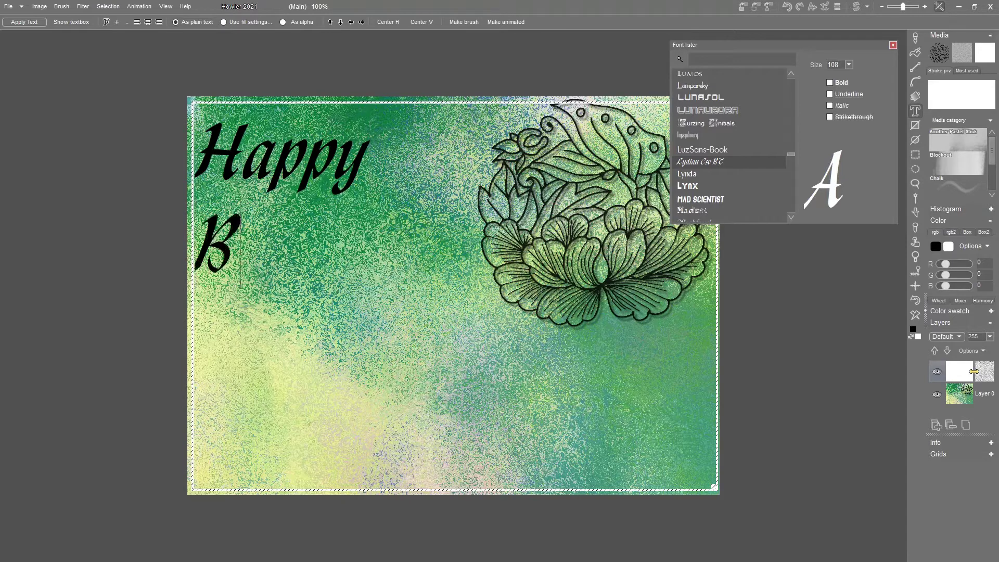
pyautogui.write('irthday')
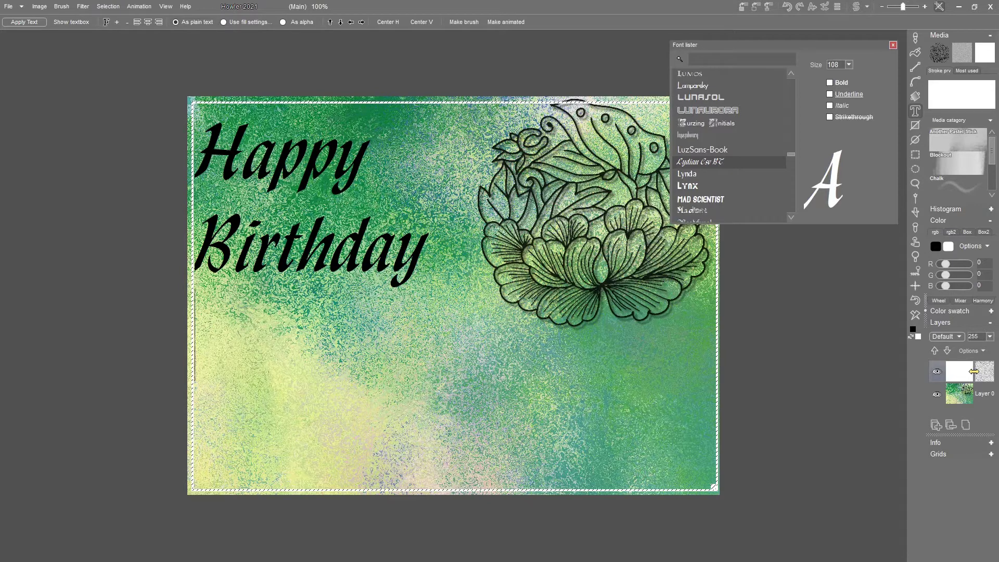
pyautogui.write('Alann')
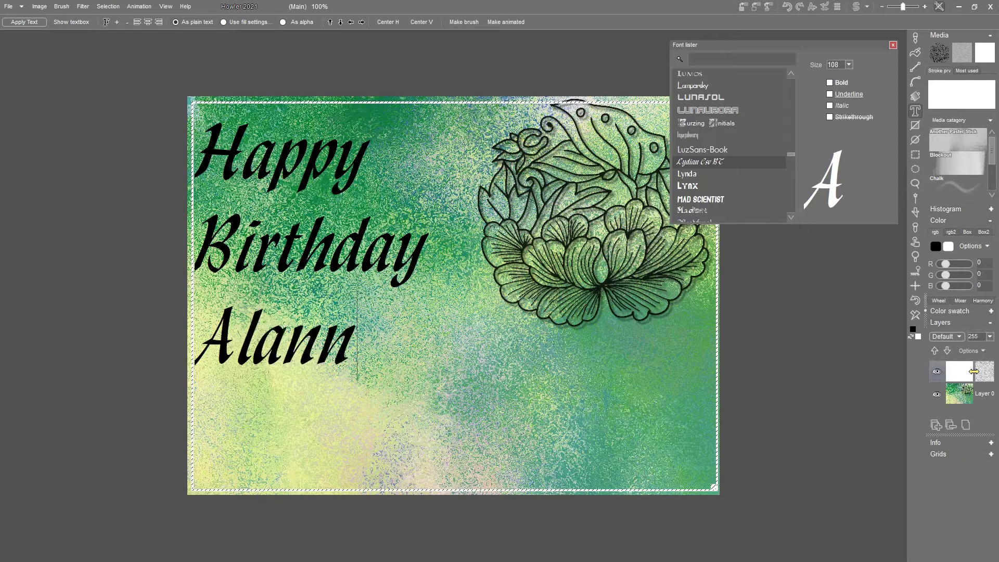
pyautogui.write('a')
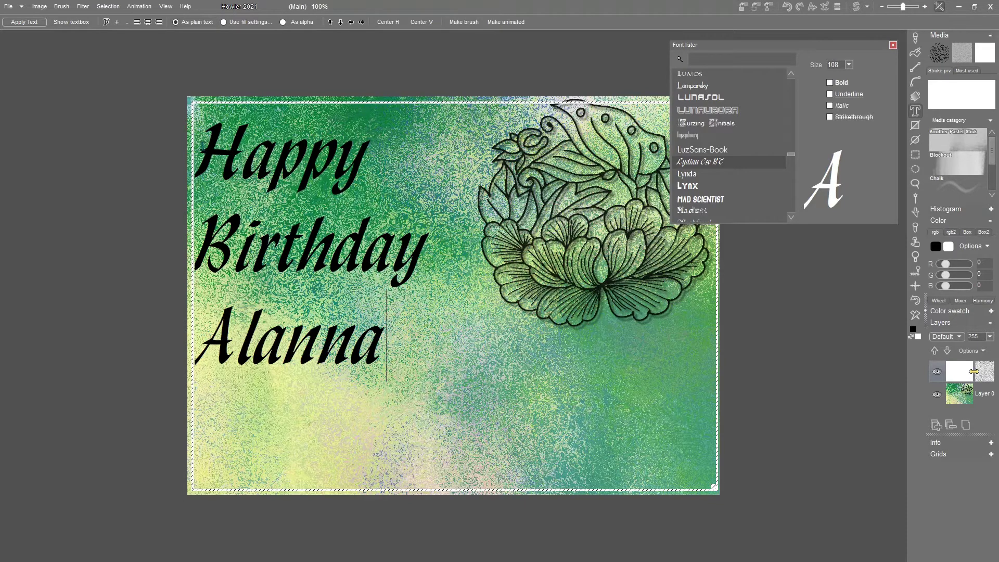
# Indent all three lines of the greeting slightly from the text box's left edge
pyautogui.press('Up')
pyautogui.press('Up')
pyautogui.press('Home')
pyautogui.press('Down')
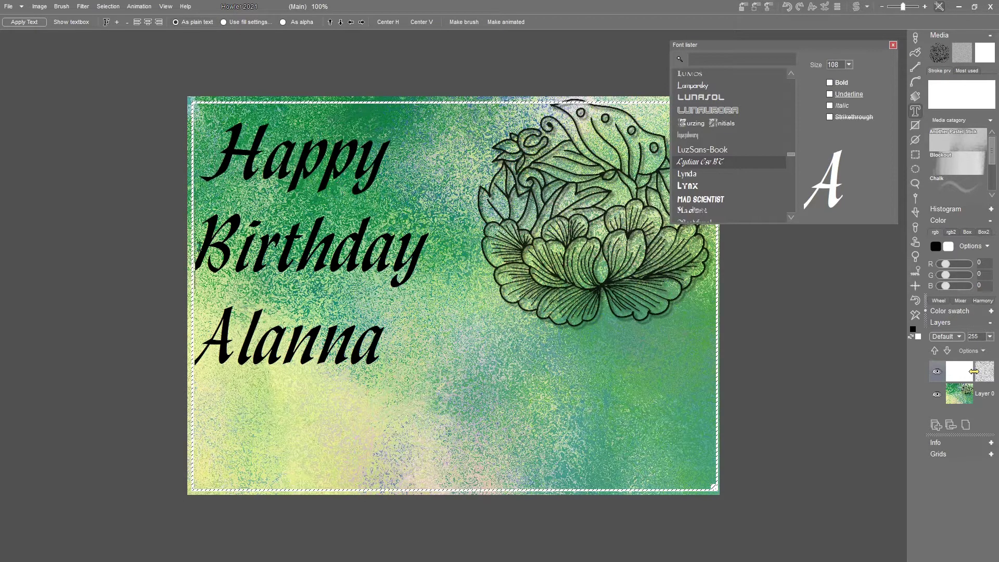
pyautogui.press('Down')
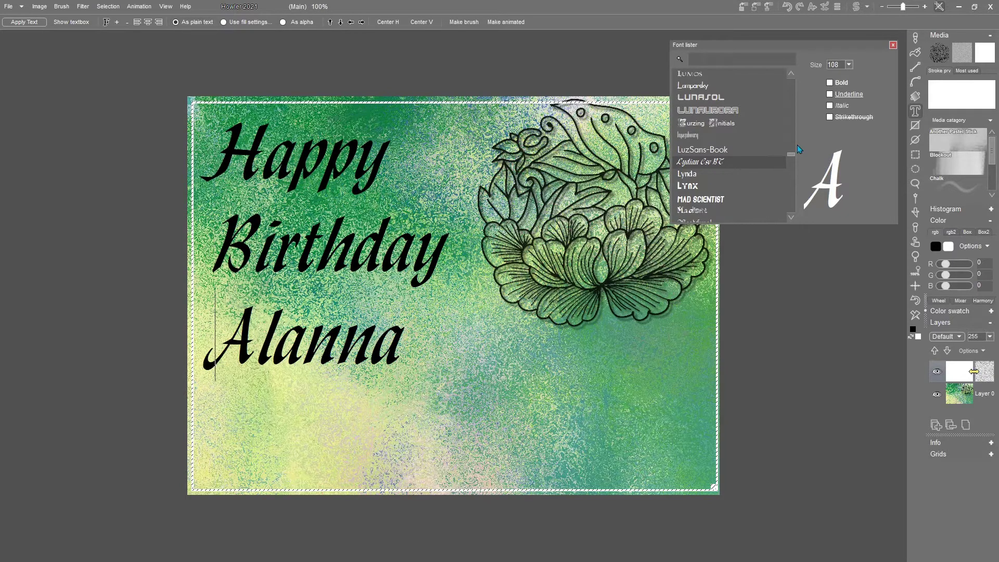
# Enlarge the greeting text to size 151 and close the font window
pyautogui.click(849, 65)
pyautogui.moveTo(802, 78); pyautogui.dragTo(805, 82)
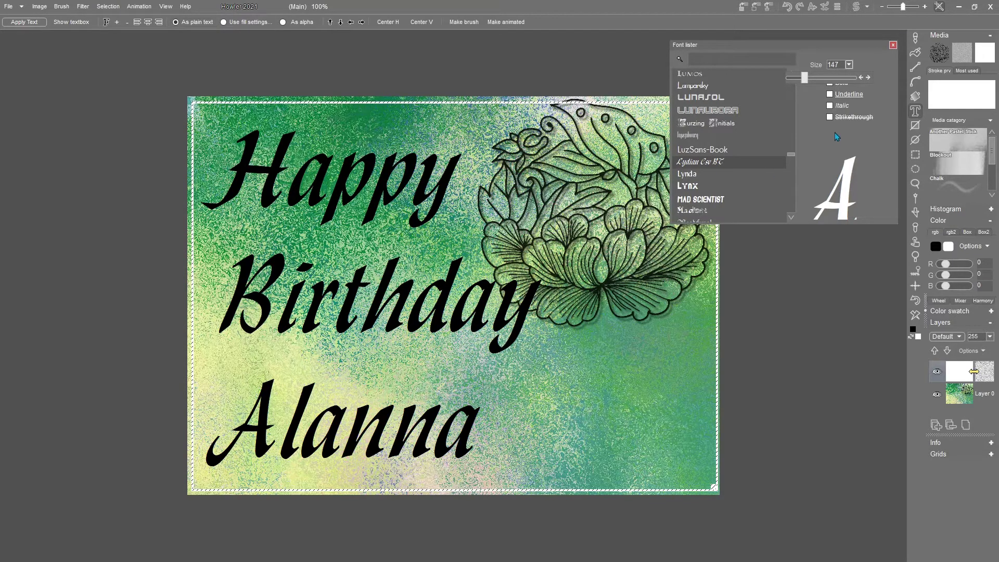
pyautogui.moveTo(804, 78); pyautogui.dragTo(805, 79)
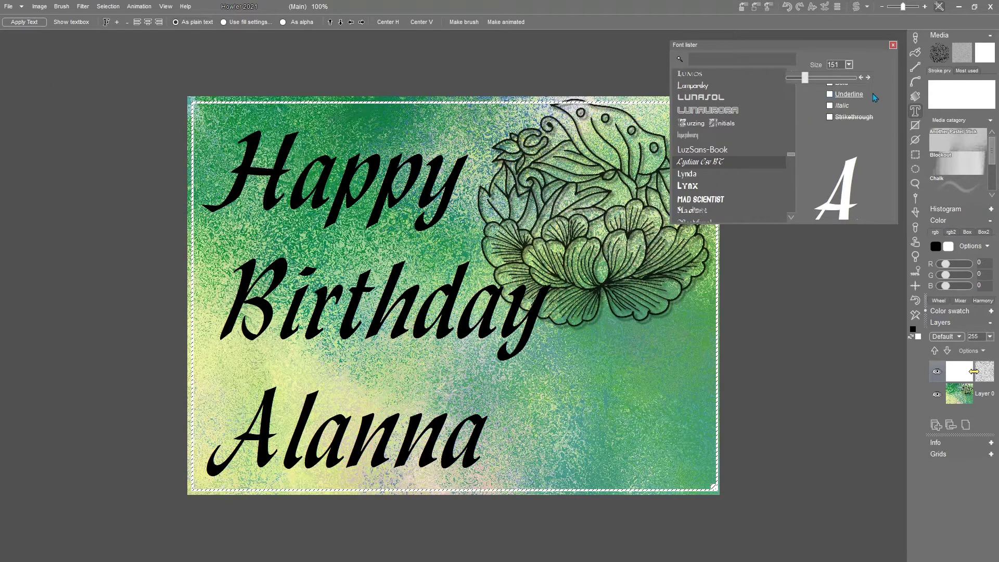
pyautogui.click(893, 46)
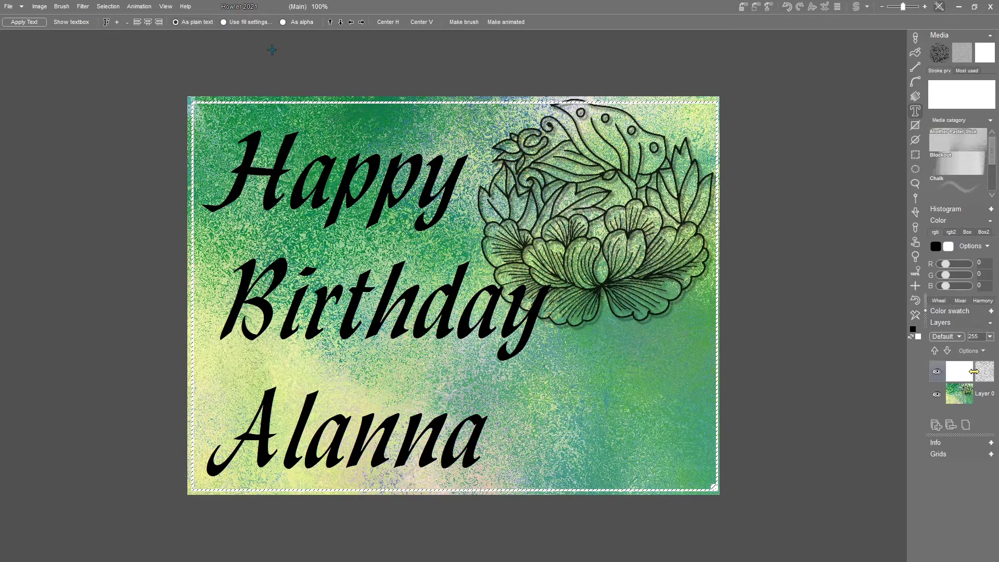
# Apply the greeting text as an alpha selection and turn on the selection overlay
pyautogui.click(283, 22)
pyautogui.click(24, 23)
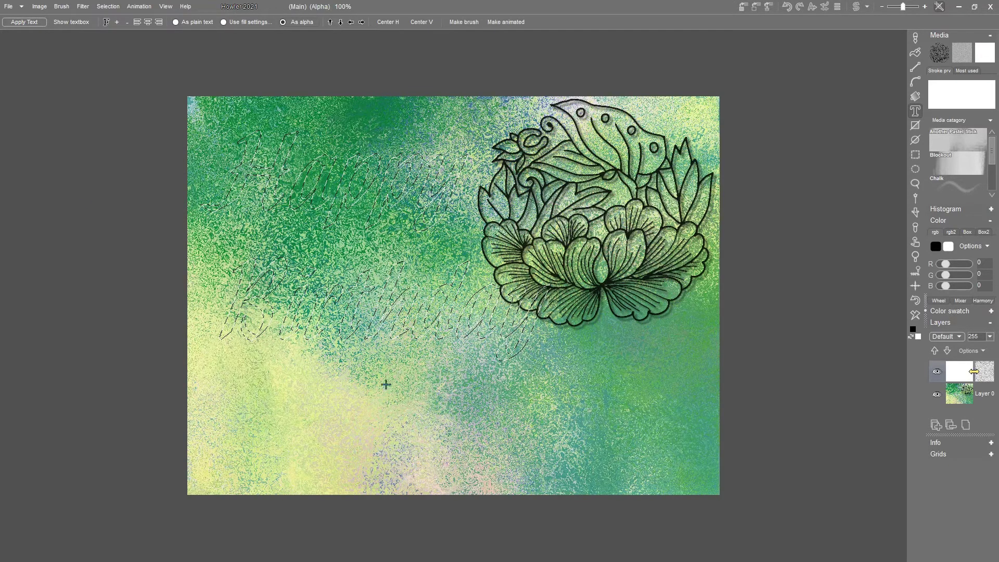
pyautogui.click(109, 7)
pyautogui.click(112, 112)
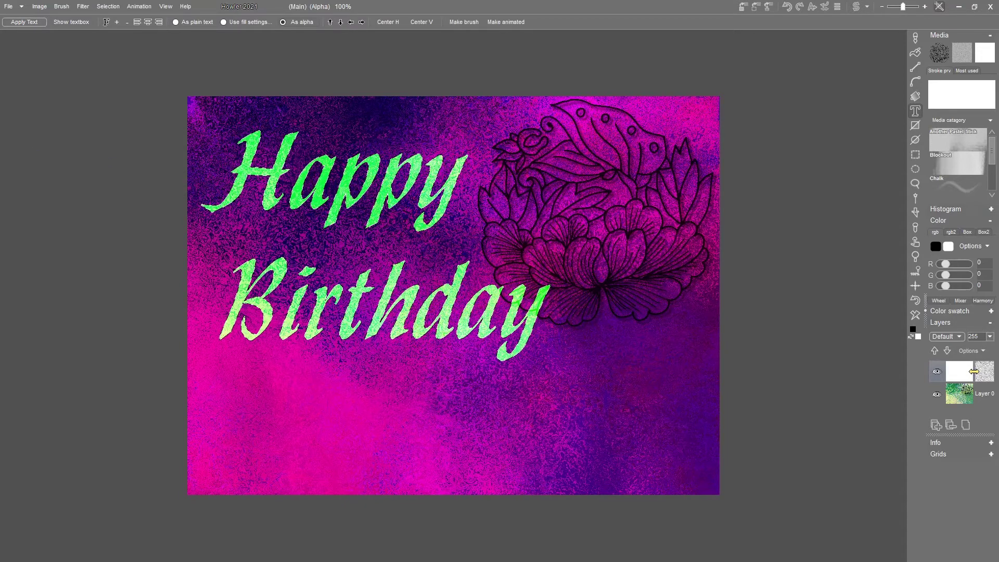
# Show the text box again and deselect the text-shaped selection
pyautogui.click(77, 25)
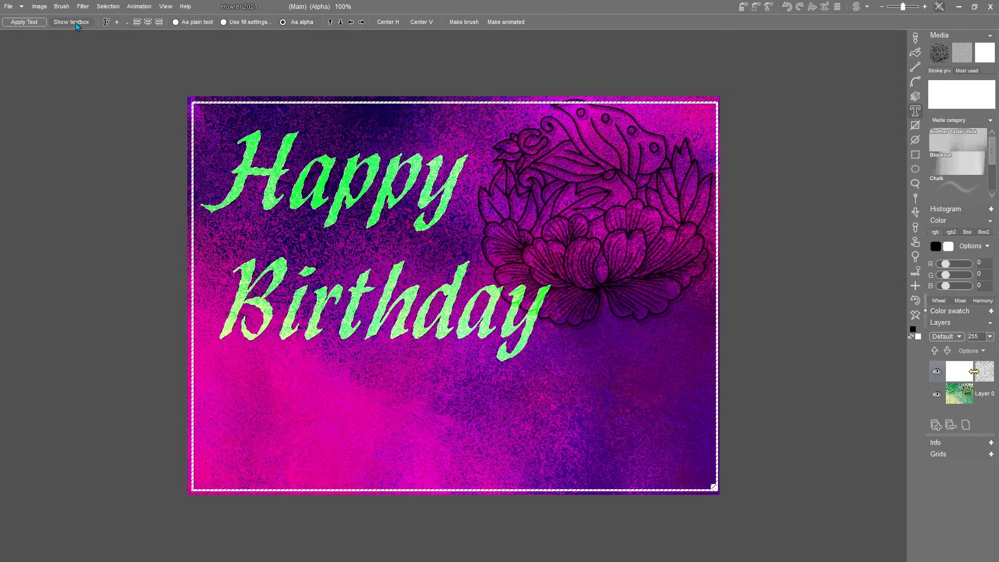
pyautogui.click(114, 7)
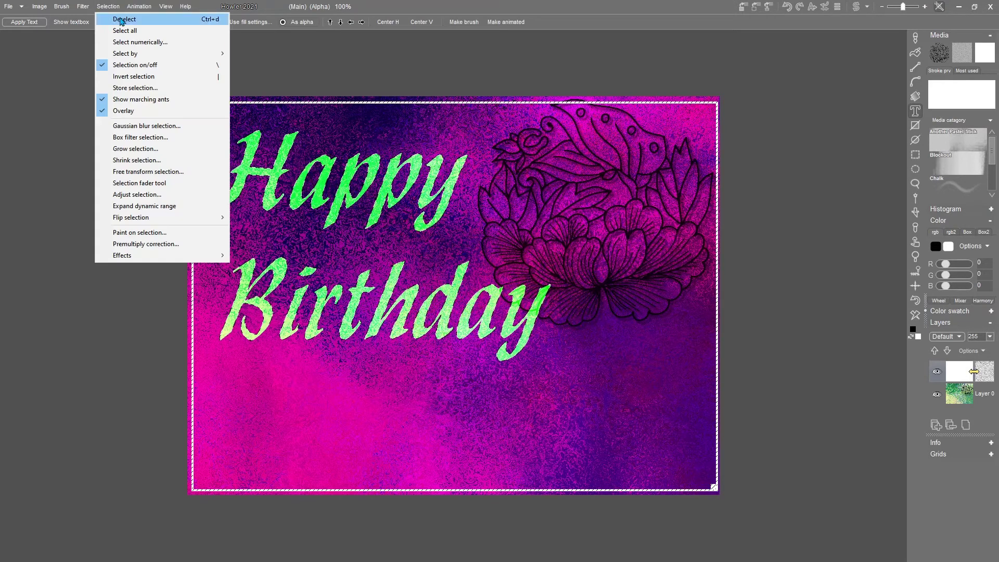
pyautogui.click(121, 20)
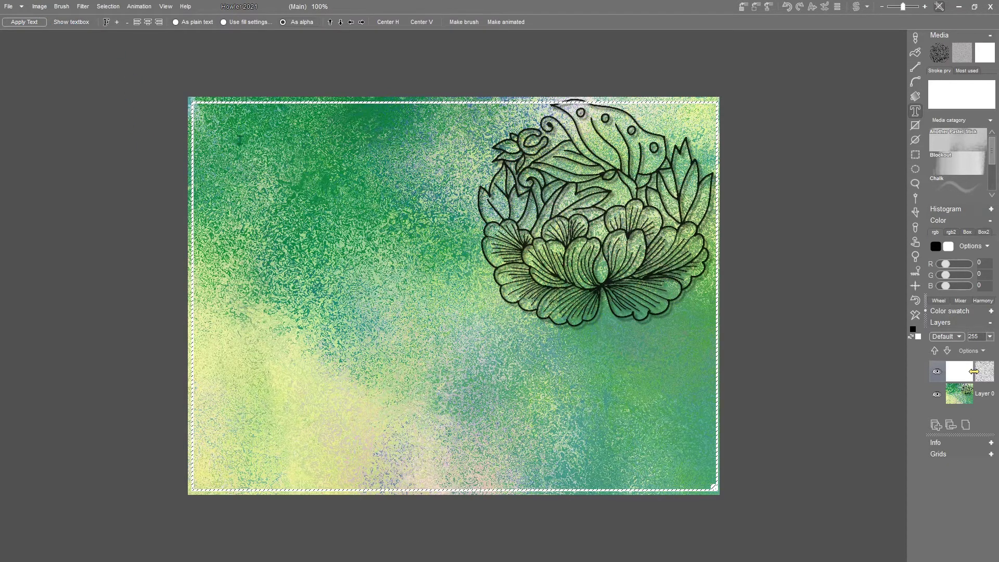
# Stretch the text box past the canvas's lower edge and reapply the greeting as an alpha selection
pyautogui.click(67, 22)
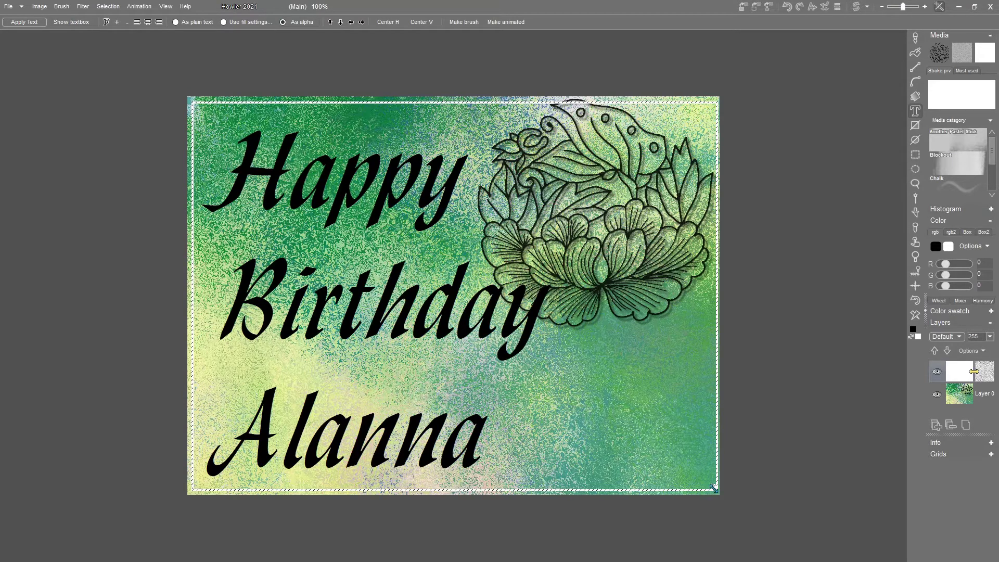
pyautogui.moveTo(713, 488); pyautogui.dragTo(716, 499)
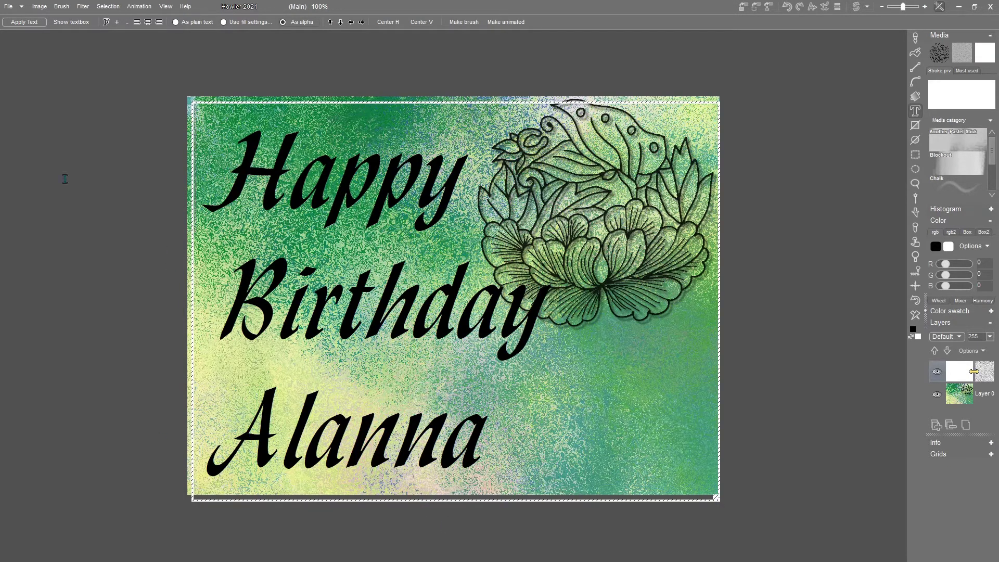
pyautogui.click(25, 21)
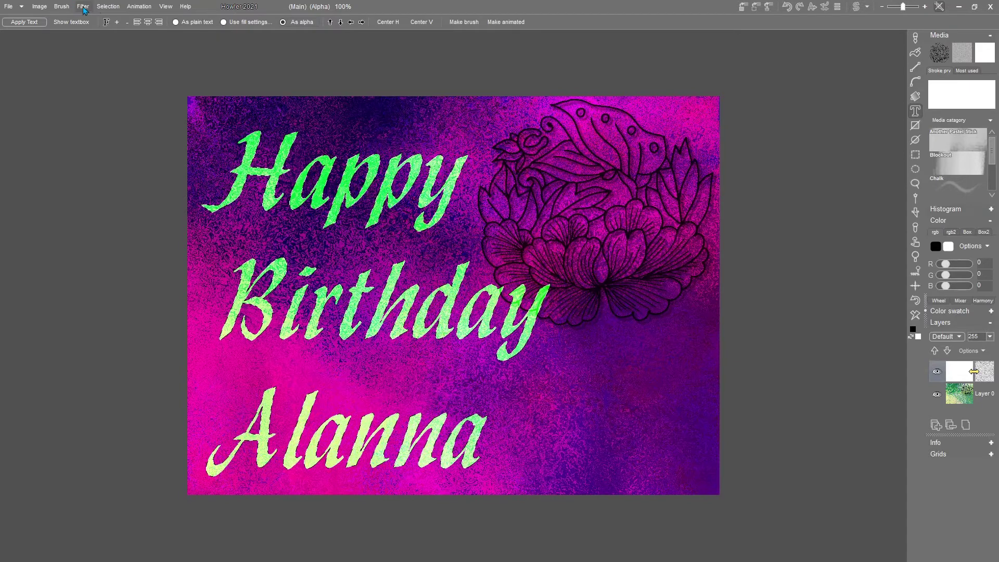
# Turn off the selection overlay and store a copy of the greeting selection in a separate alpha window
pyautogui.click(108, 8)
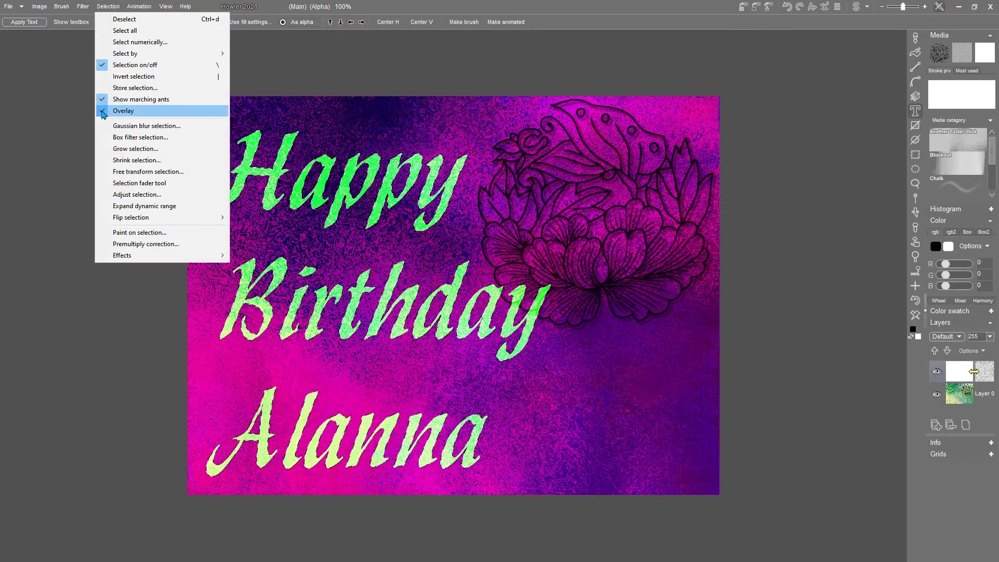
pyautogui.click(123, 110)
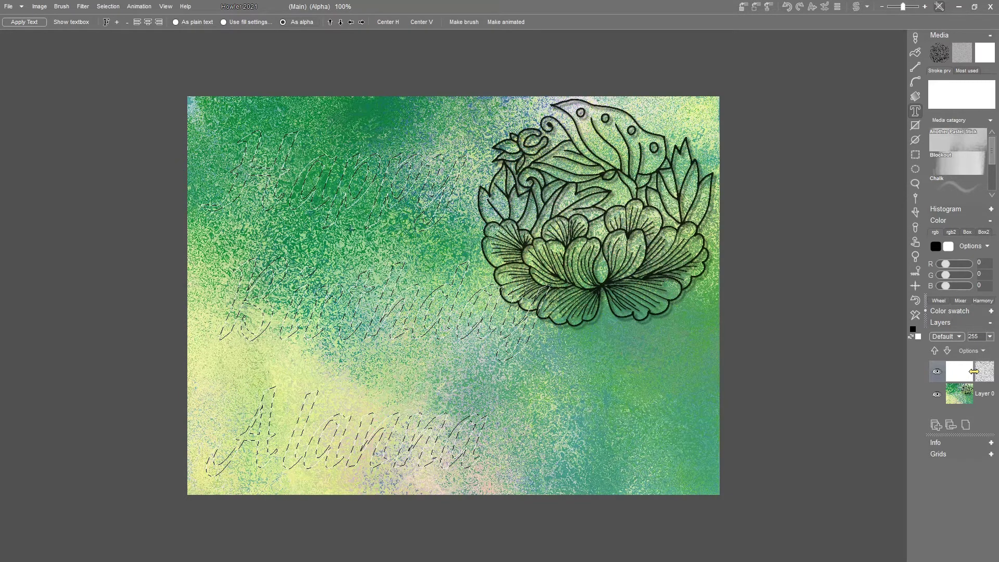
pyautogui.click(755, 13)
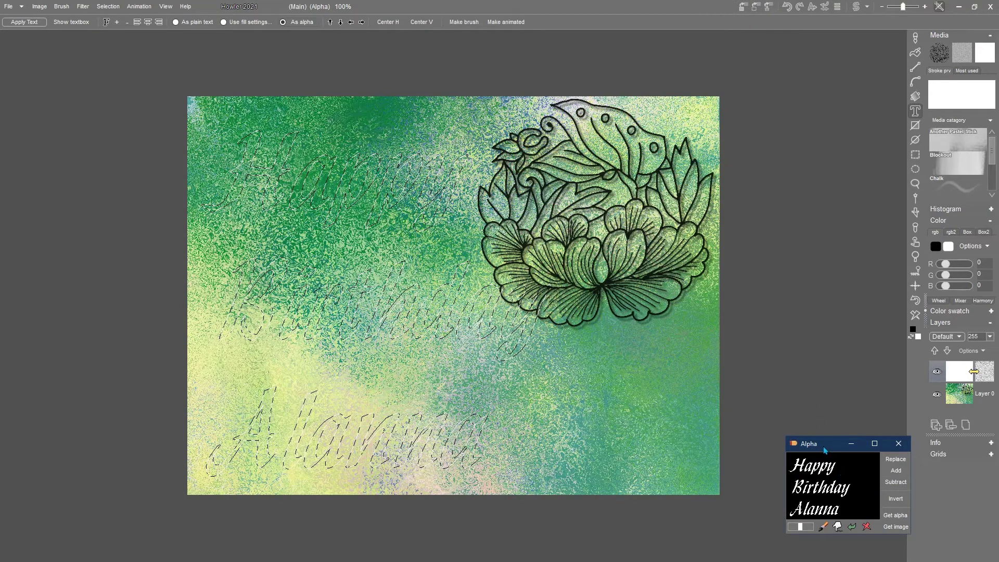
pyautogui.moveTo(824, 450); pyautogui.dragTo(828, 455)
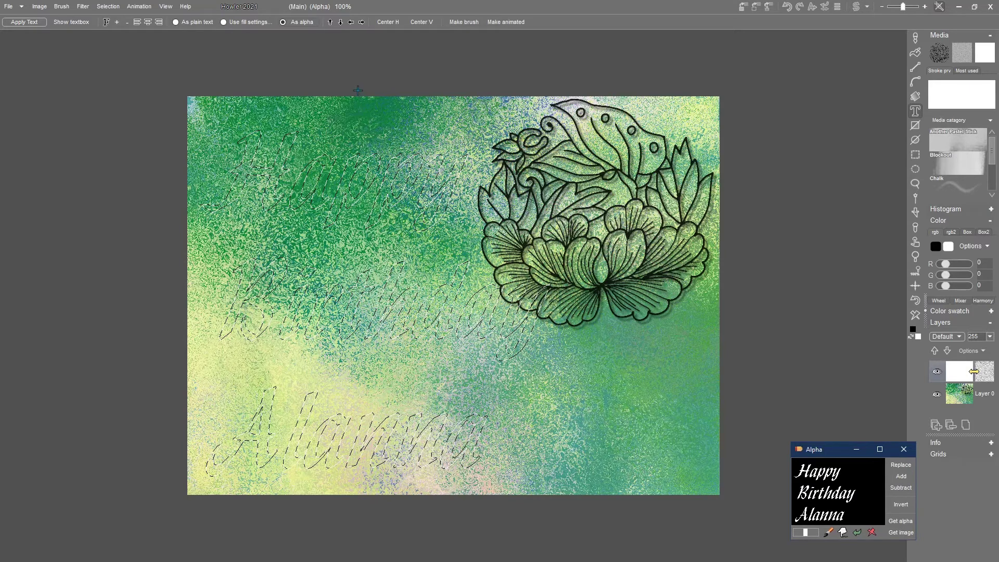
# Make Layer 0 the active layer and grow the greeting selection by 4
pyautogui.click(973, 394)
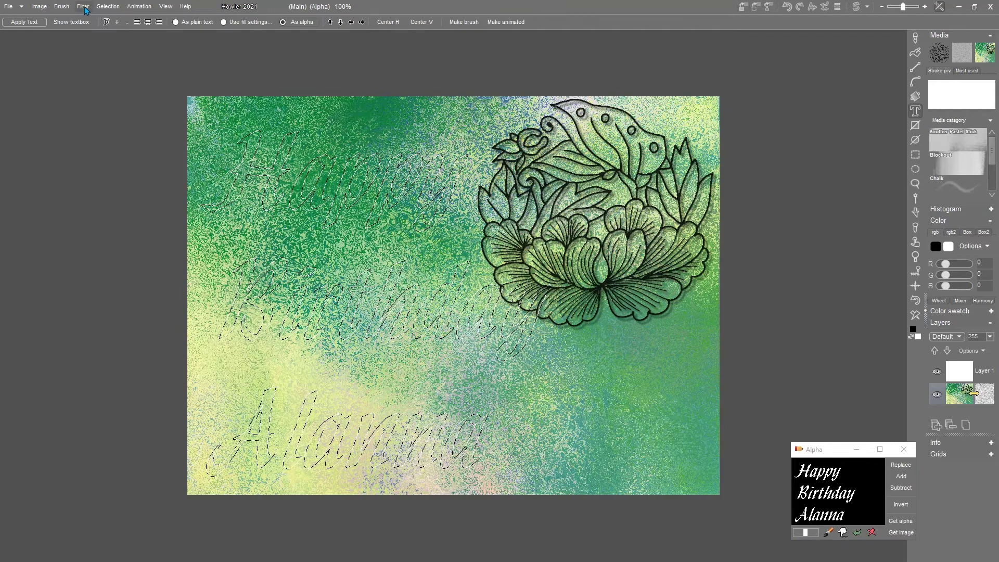
pyautogui.click(108, 6)
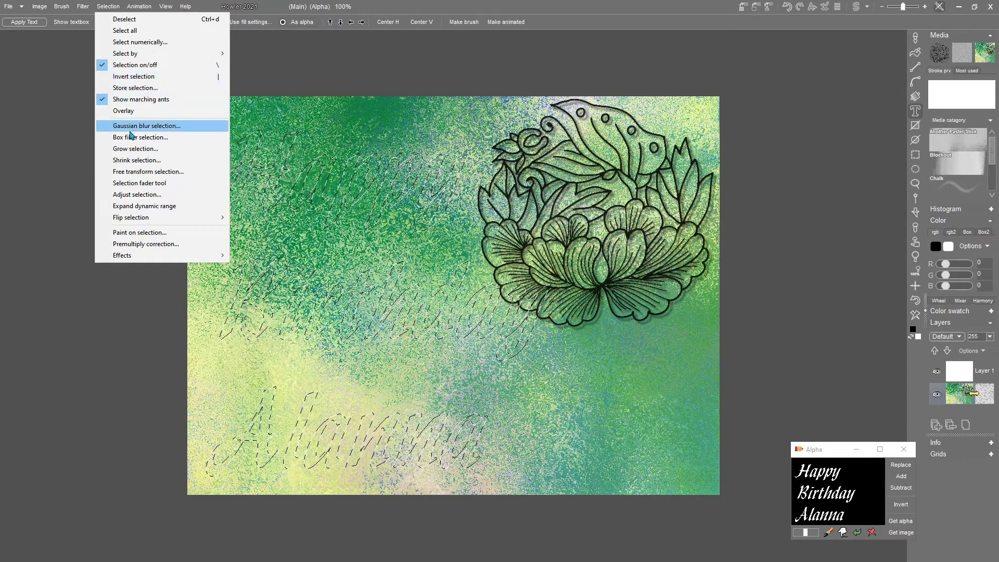
pyautogui.click(136, 148)
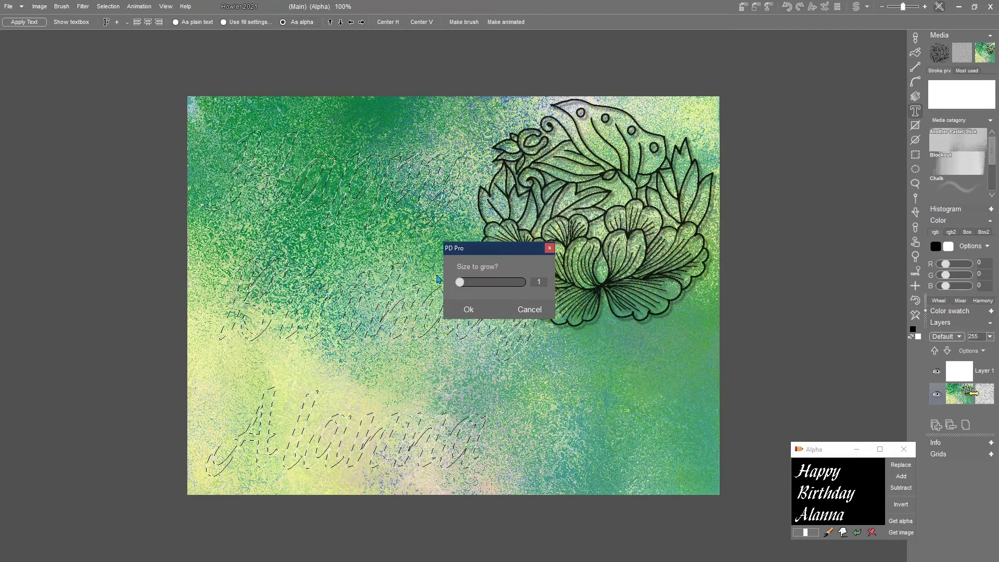
pyautogui.moveTo(464, 285); pyautogui.dragTo(474, 287)
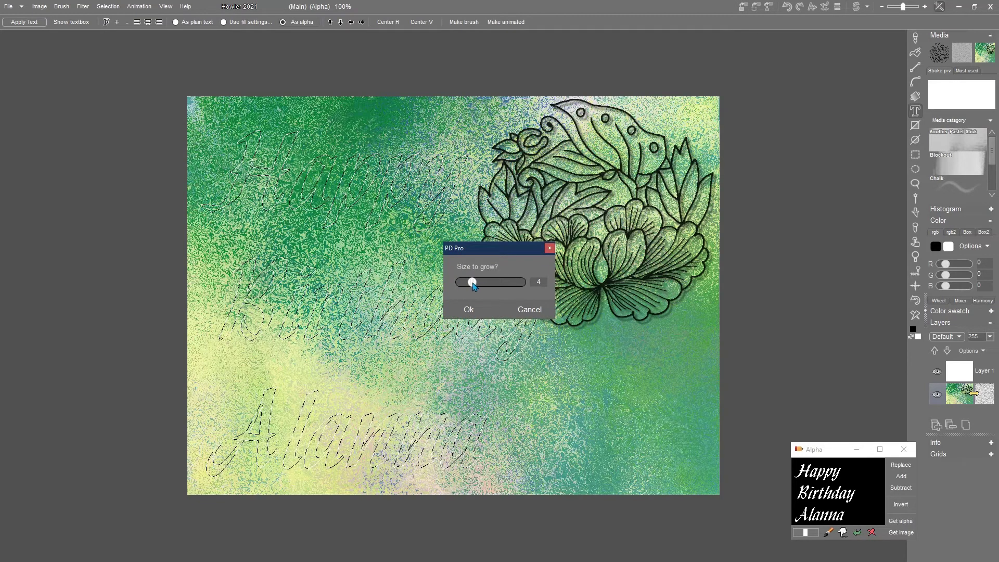
pyautogui.click(466, 312)
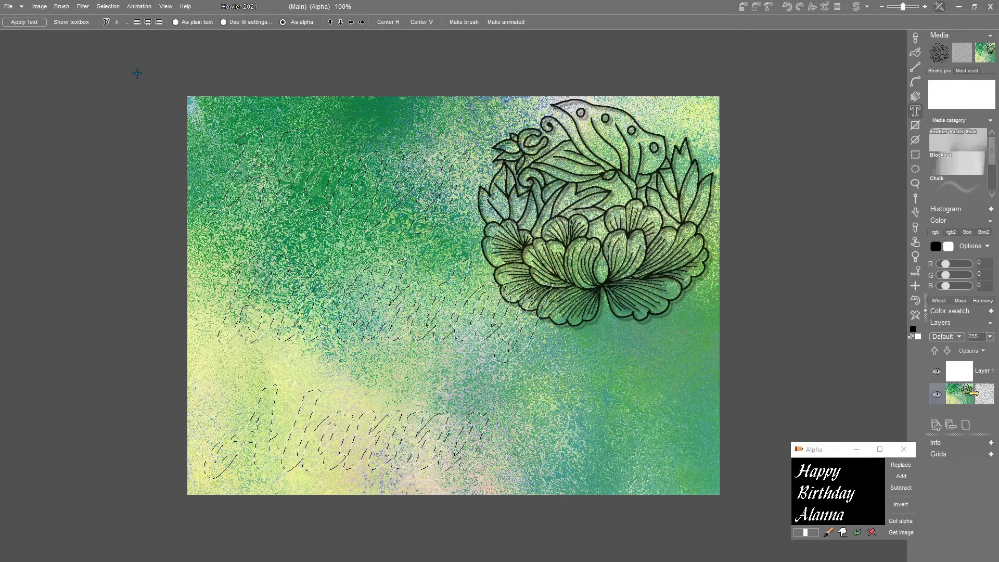
# Turn on the selection overlay and clear the grown greeting selection to white on Layer 0
pyautogui.click(98, 10)
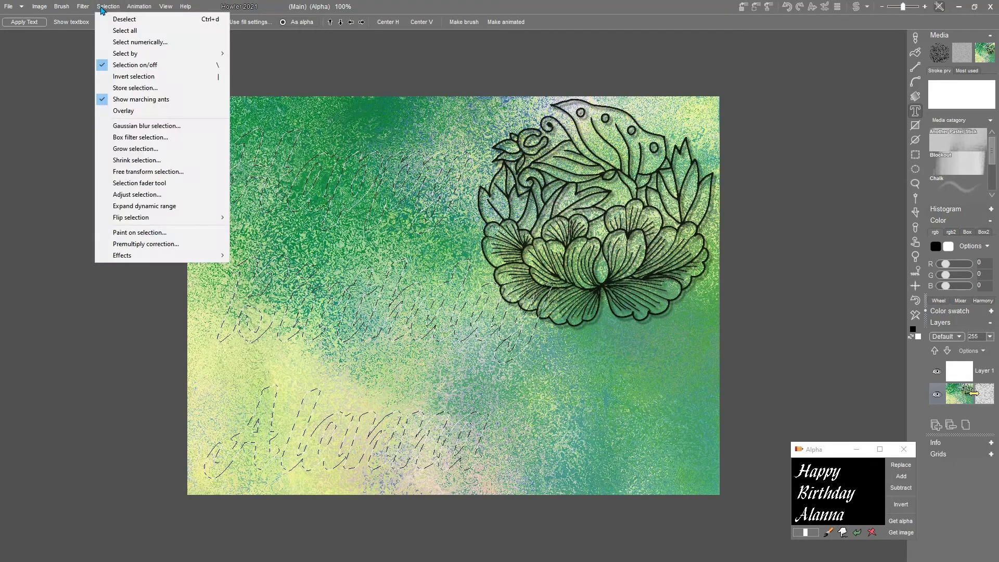
pyautogui.click(108, 110)
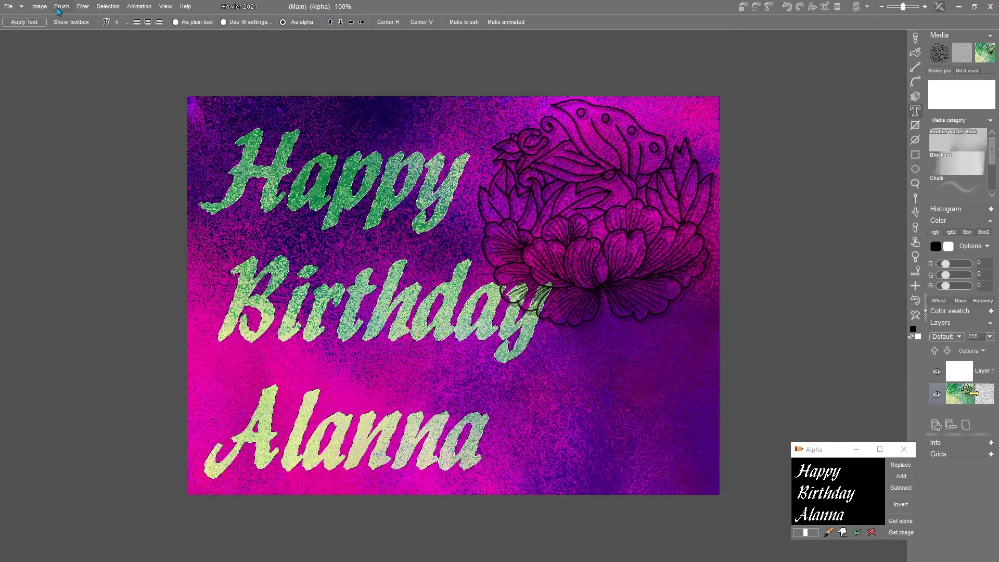
pyautogui.click(39, 8)
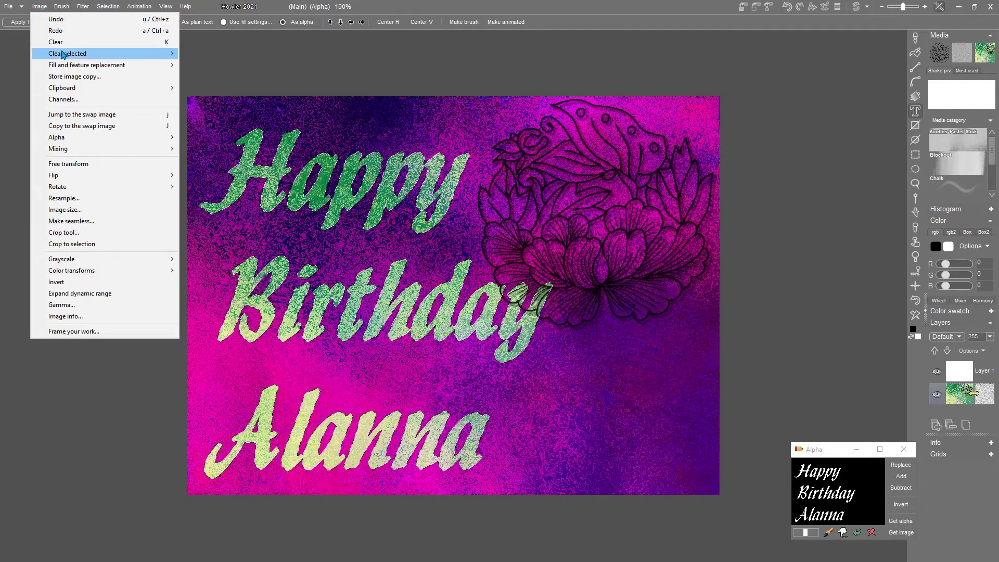
pyautogui.moveTo(156, 56)
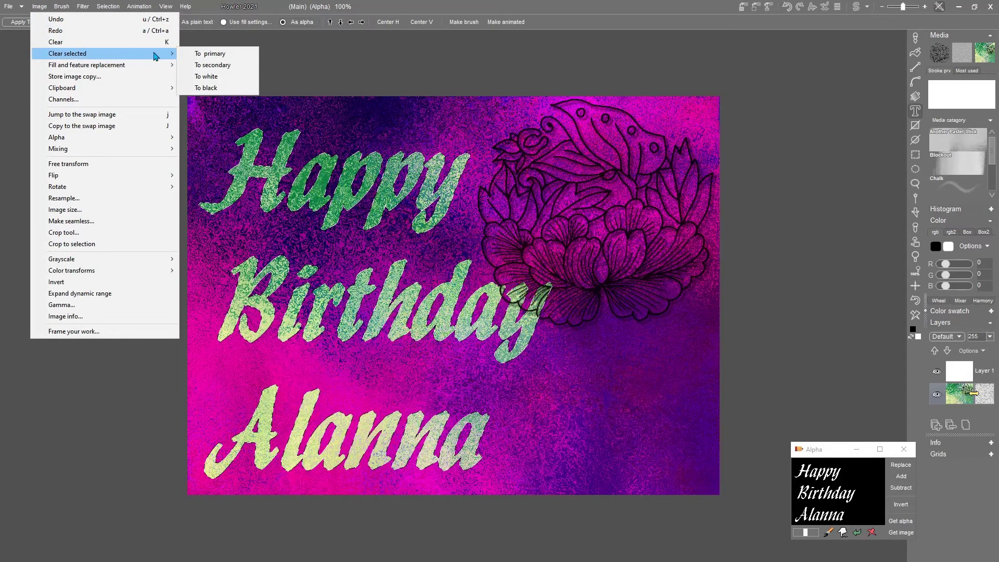
pyautogui.click(224, 81)
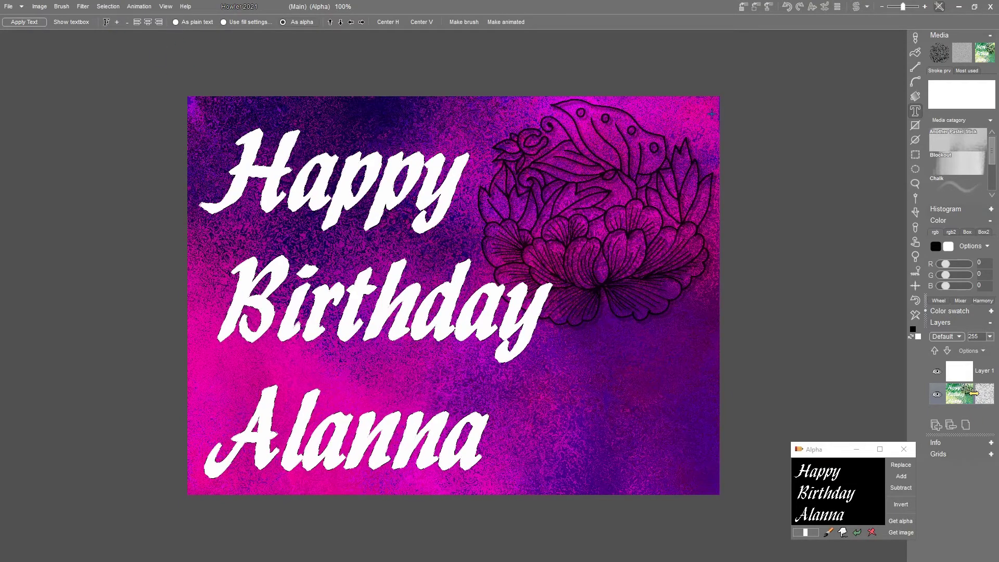
# Replace the grown selection with the stored greeting alpha and turn off the selection overlay
pyautogui.click(901, 466)
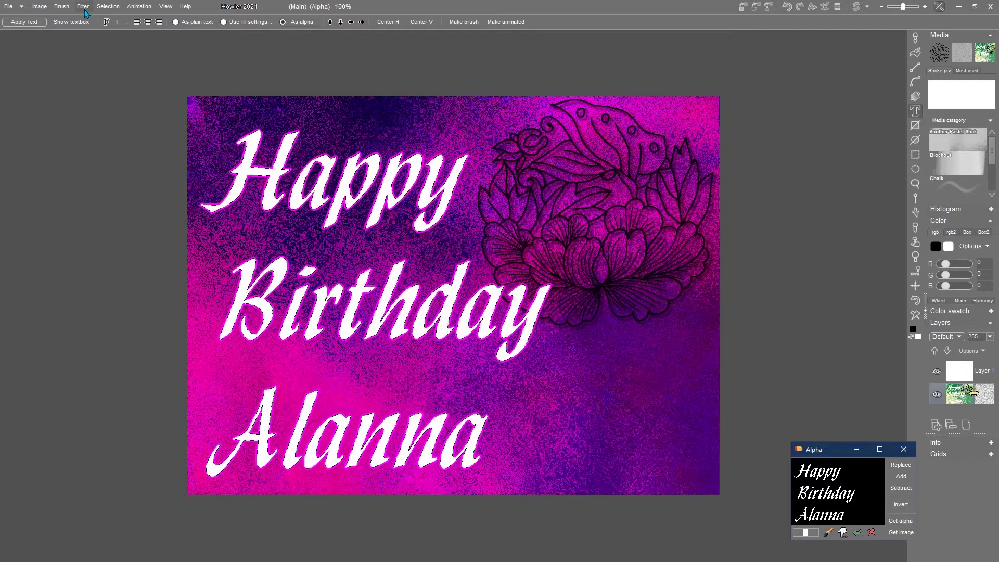
pyautogui.click(104, 7)
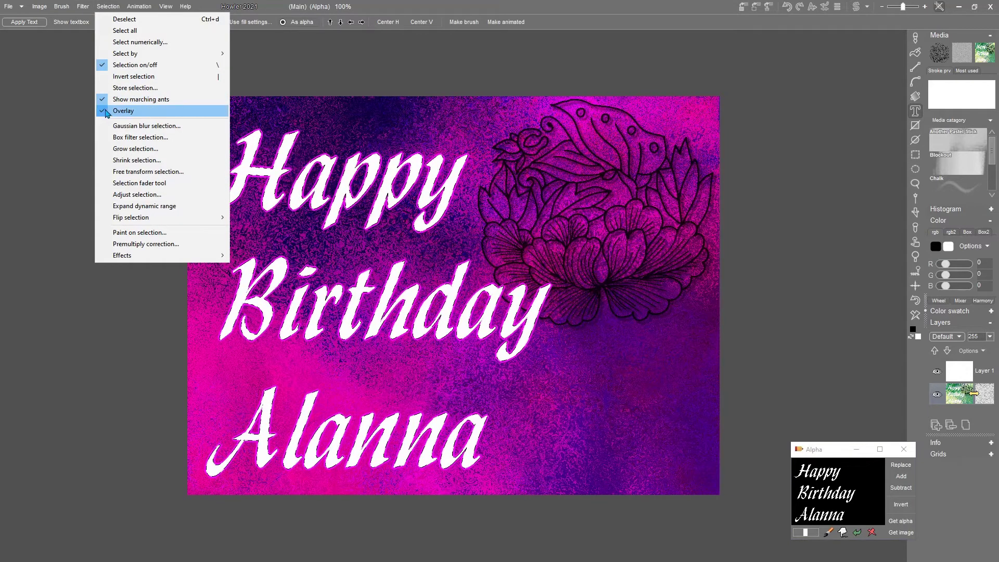
pyautogui.click(106, 109)
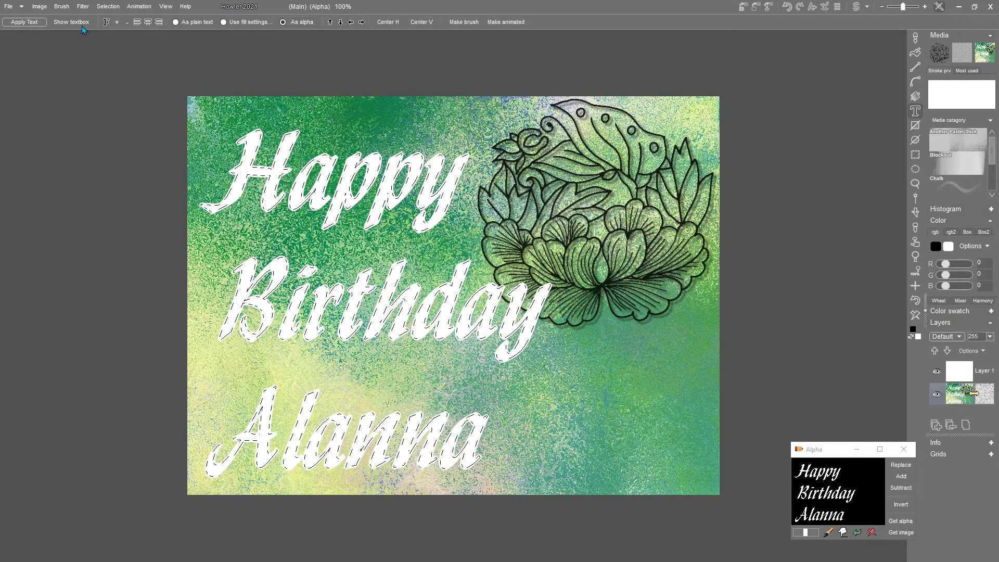
# Clear the selected greeting letters to black, leaving the white outline around them
pyautogui.click(39, 8)
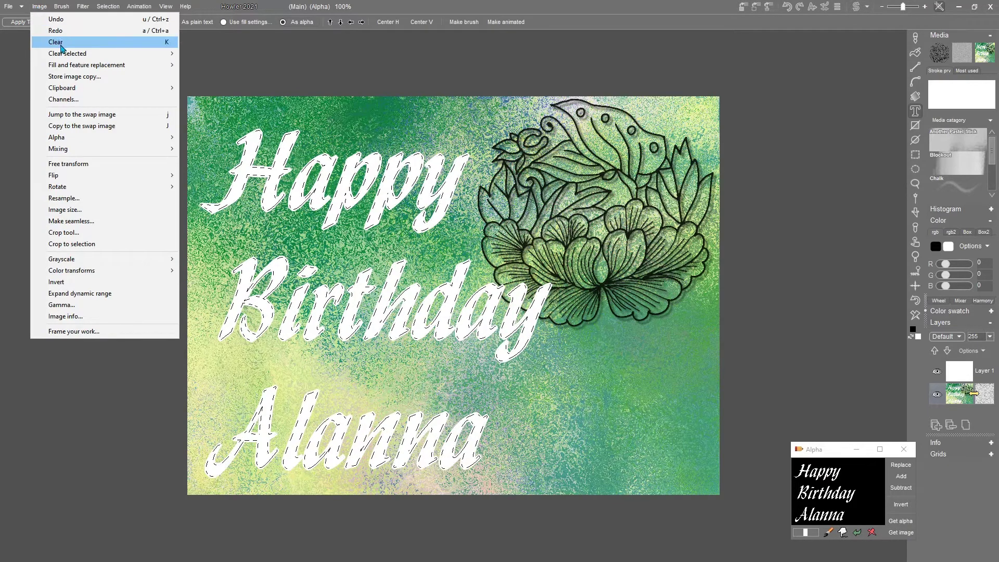
pyautogui.moveTo(99, 53)
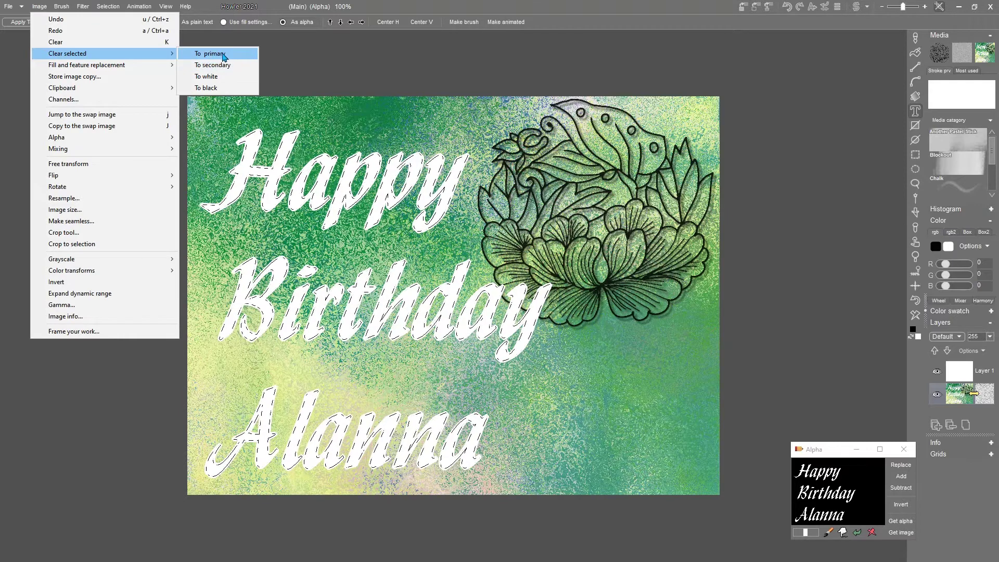
pyautogui.click(211, 89)
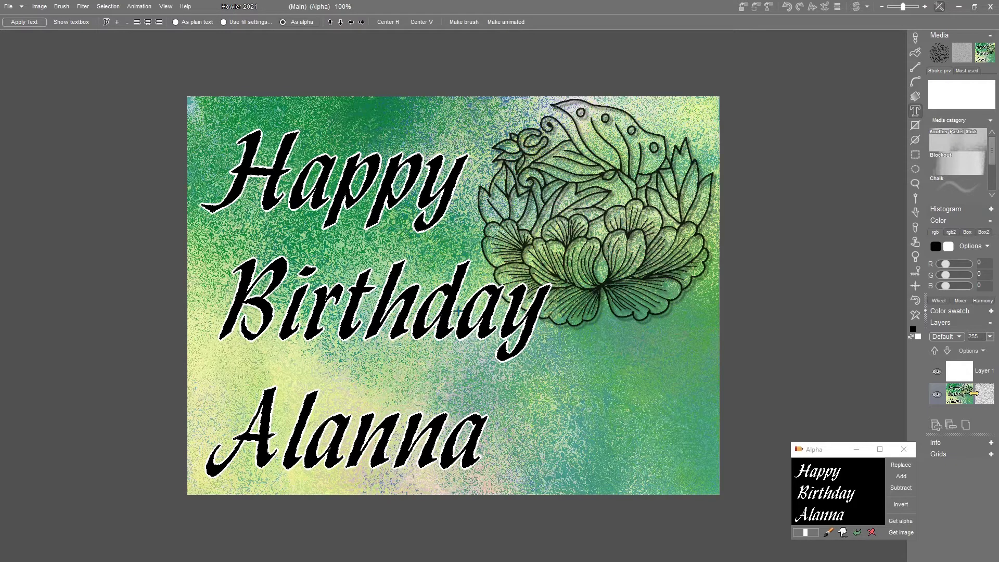
# Emboss the greeting letters by selection with a smoothness of 18
pyautogui.click(108, 6)
pyautogui.moveTo(167, 256)
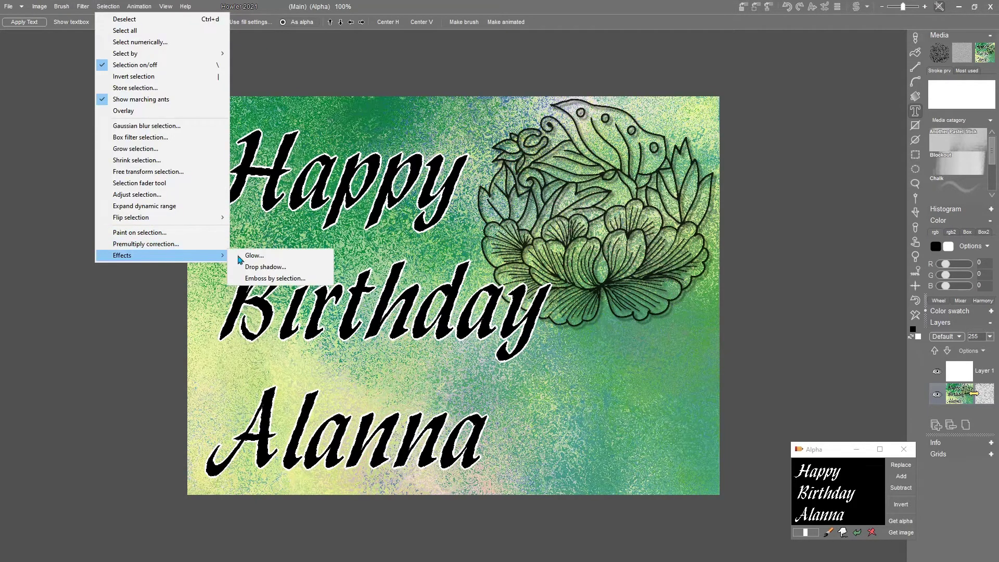
pyautogui.click(275, 279)
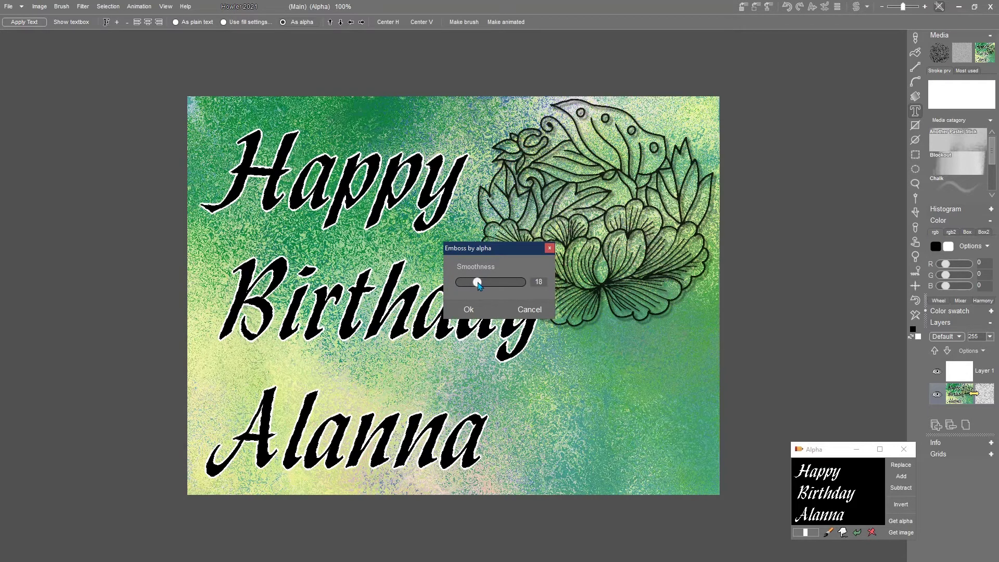
pyautogui.click(469, 310)
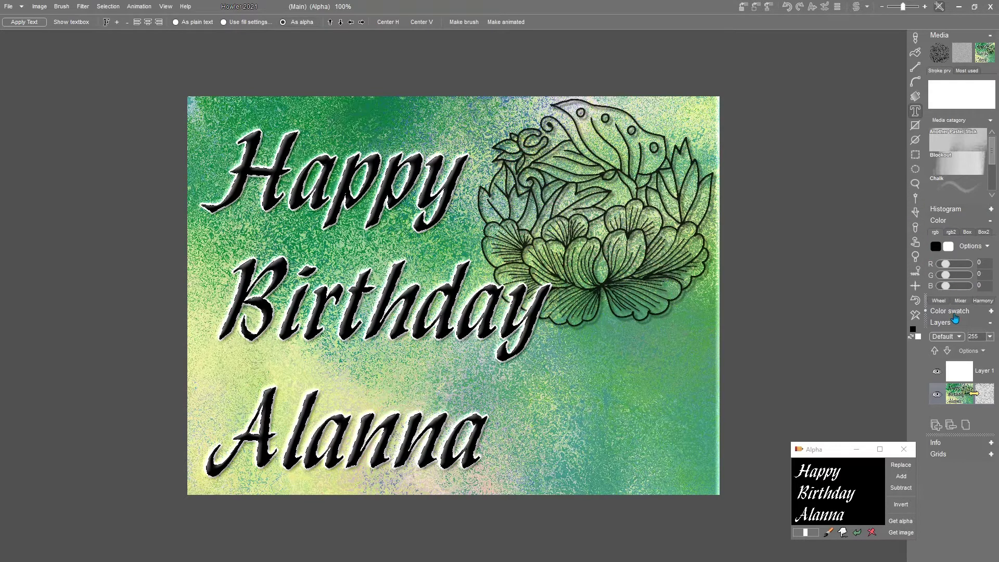
# Set the primary color to a bright yellow-green with RGB values 215, 243, 10
pyautogui.click(914, 331)
pyautogui.click(537, 254)
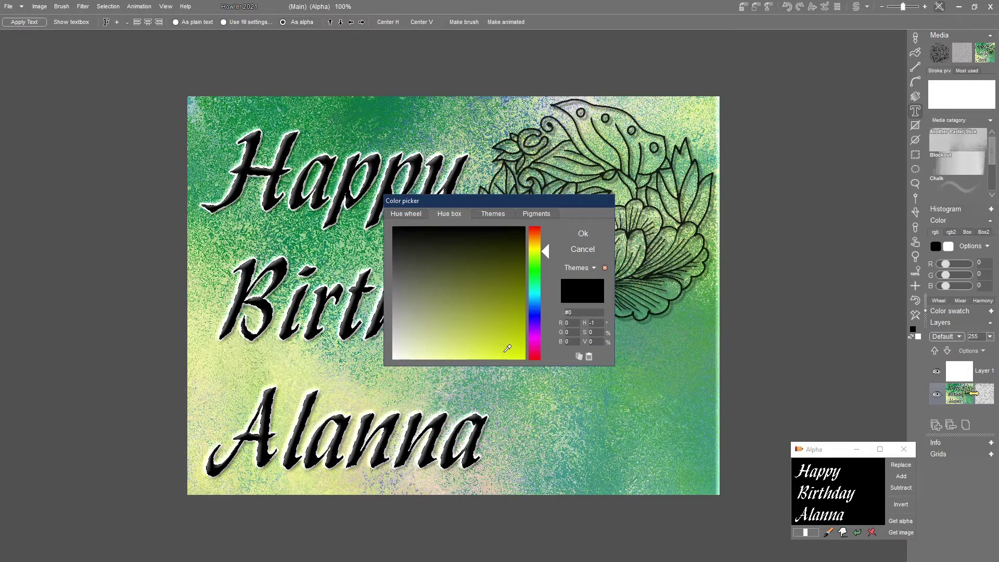
pyautogui.click(521, 352)
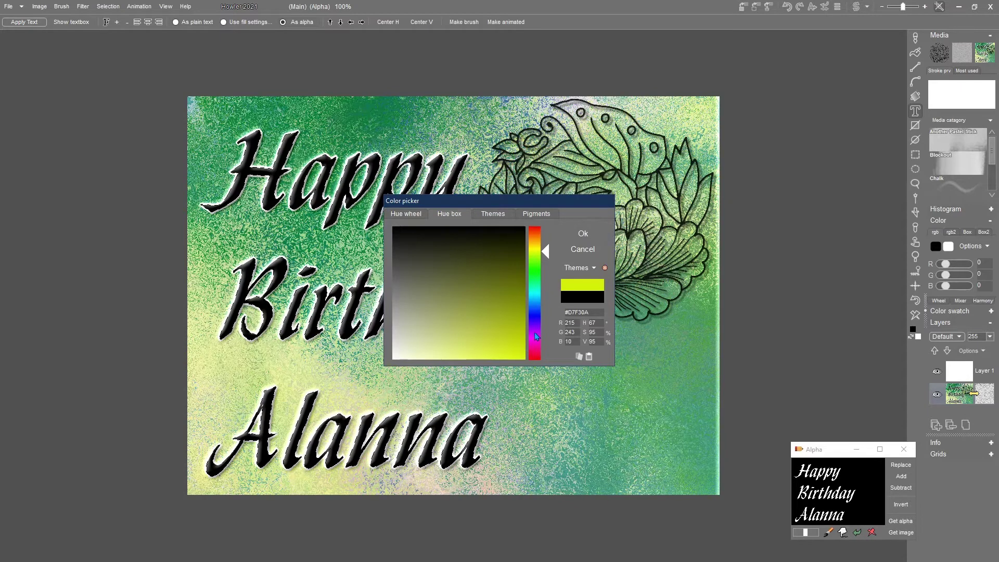
pyautogui.click(582, 234)
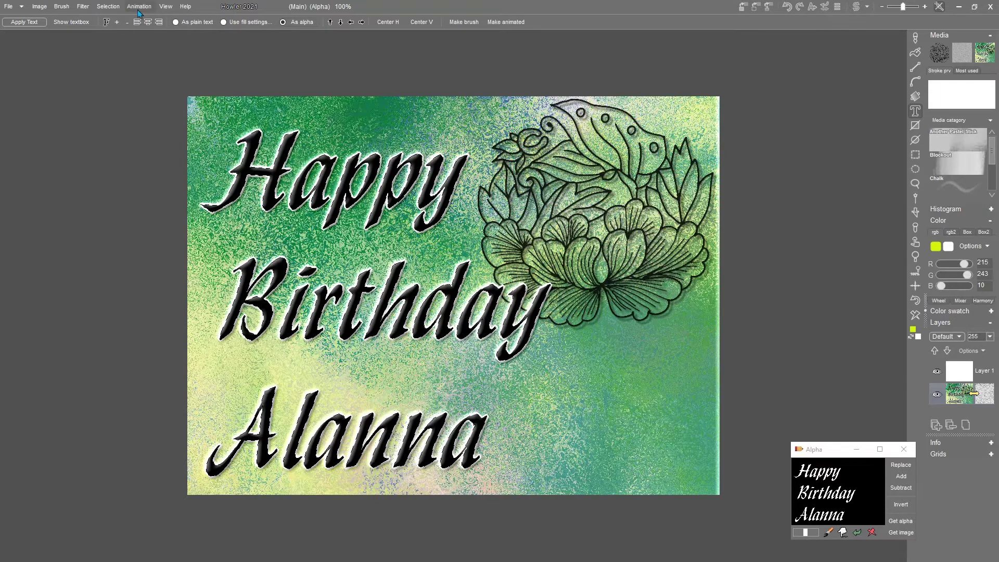
# Try a yellow-green glow on the selected greeting with a diameter larger than 10, and undo it
pyautogui.click(107, 7)
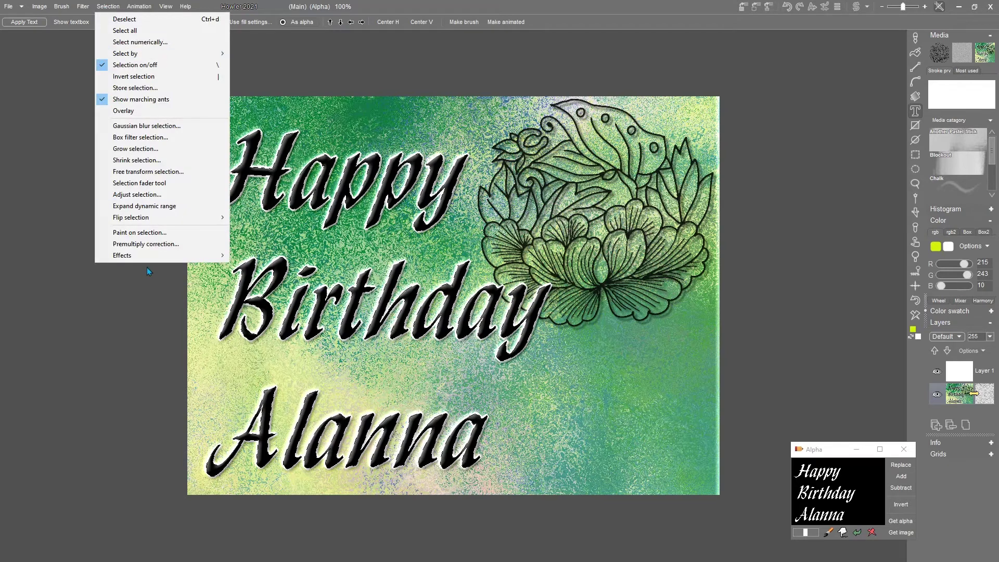
pyautogui.moveTo(168, 255)
pyautogui.click(255, 255)
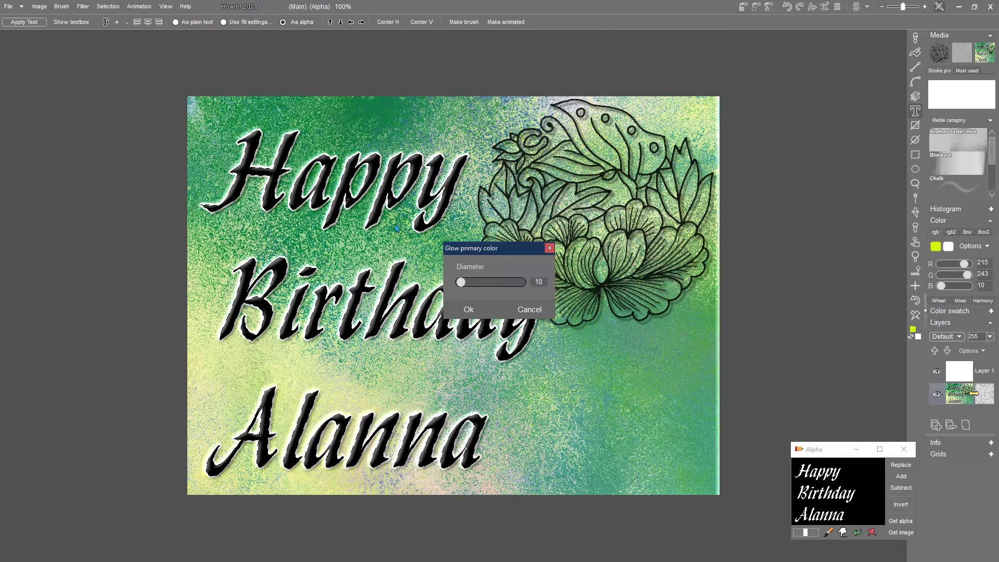
pyautogui.moveTo(461, 282); pyautogui.dragTo(469, 285)
pyautogui.click(468, 309)
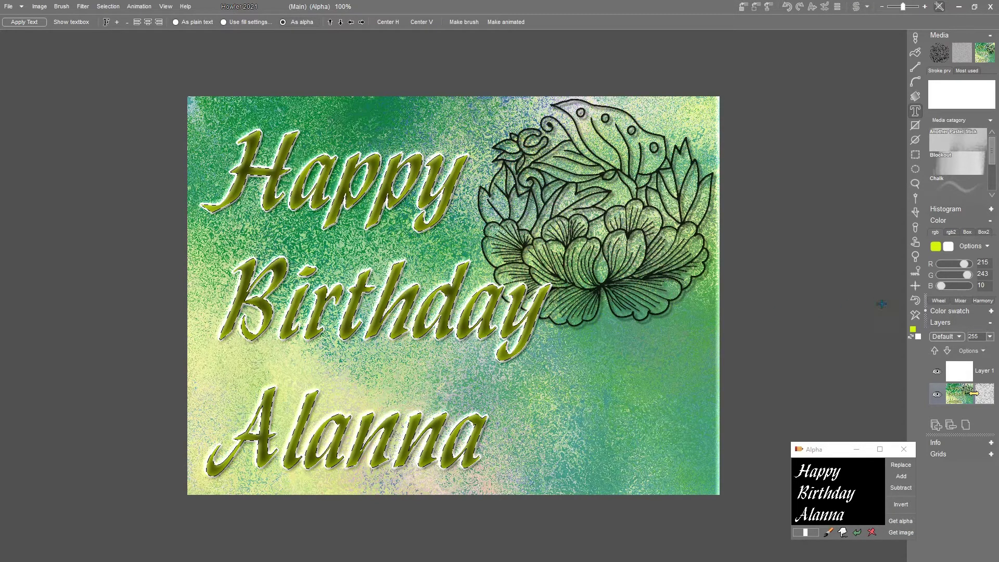
pyautogui.click(916, 301)
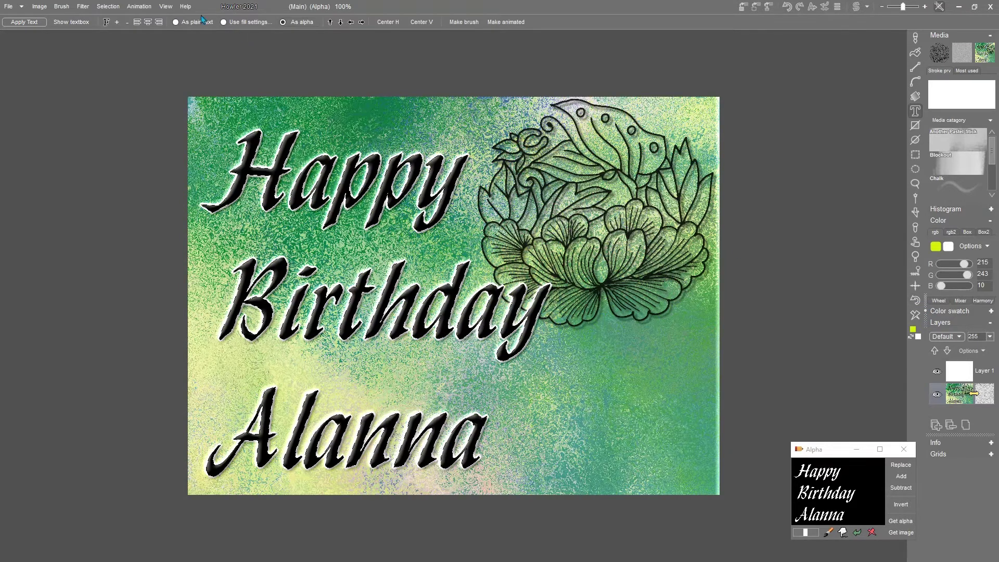
# Try the primary-color glow on the greeting again with a diameter of 21, and undo it
pyautogui.click(109, 6)
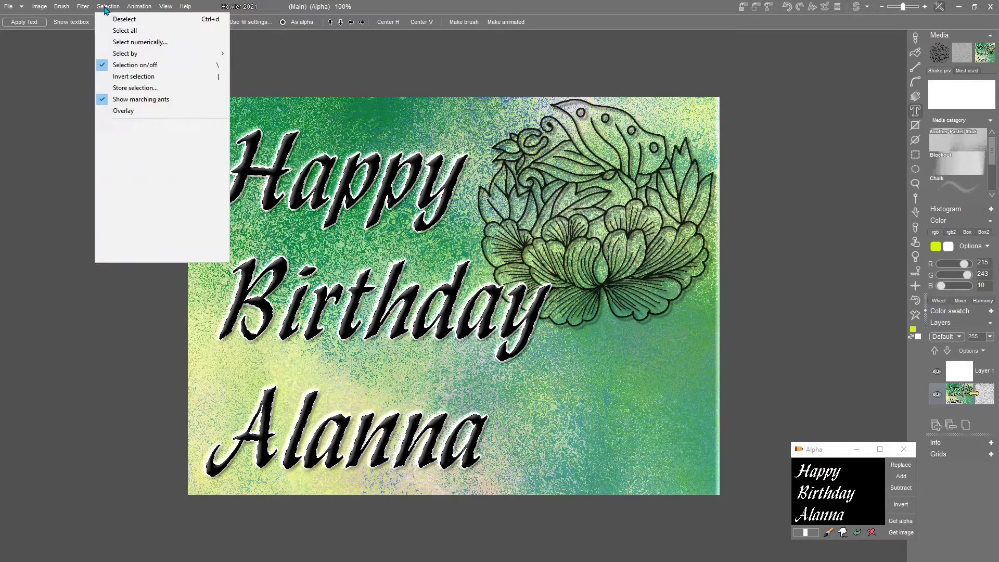
pyautogui.moveTo(179, 255)
pyautogui.click(244, 258)
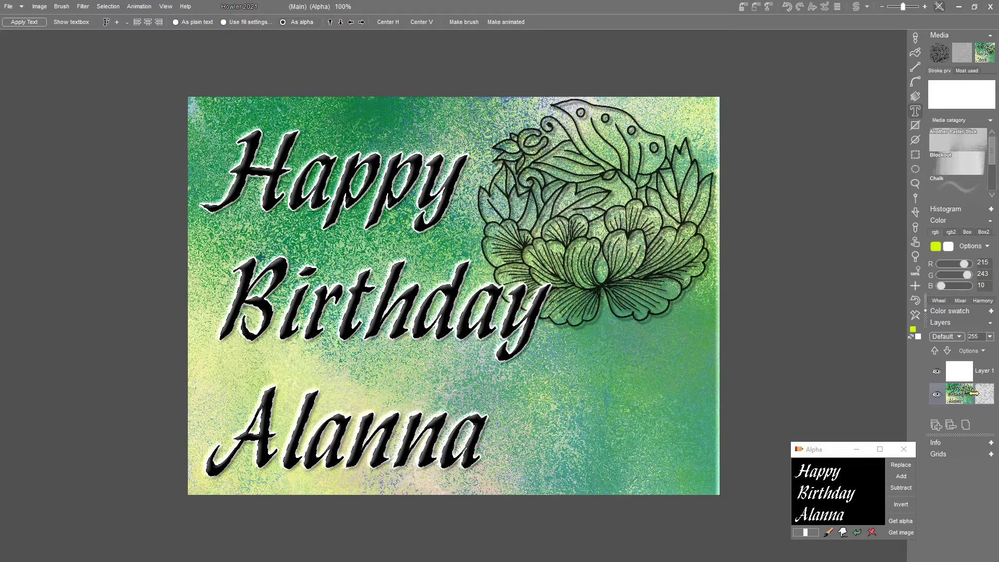
pyautogui.moveTo(460, 282); pyautogui.dragTo(463, 282)
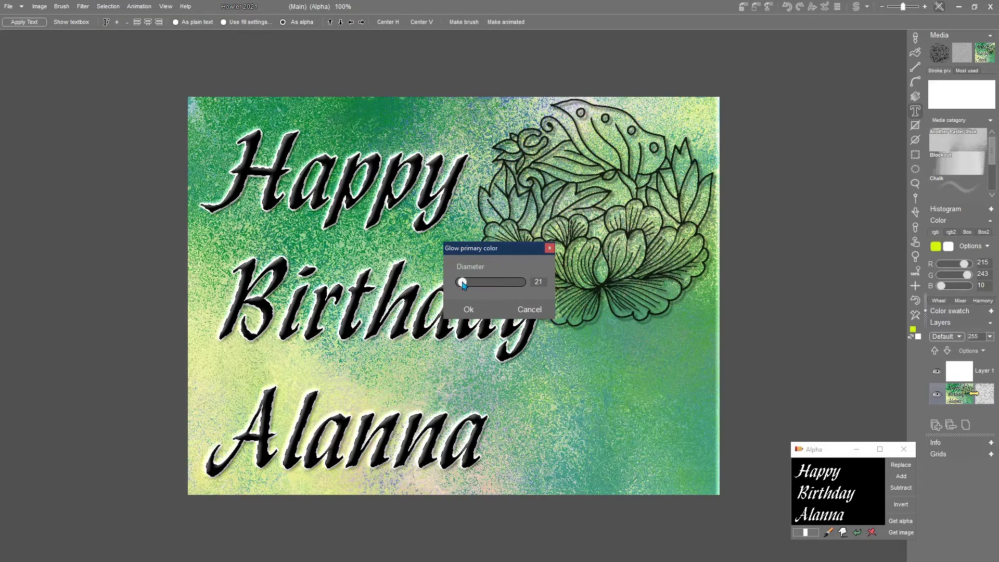
pyautogui.click(469, 310)
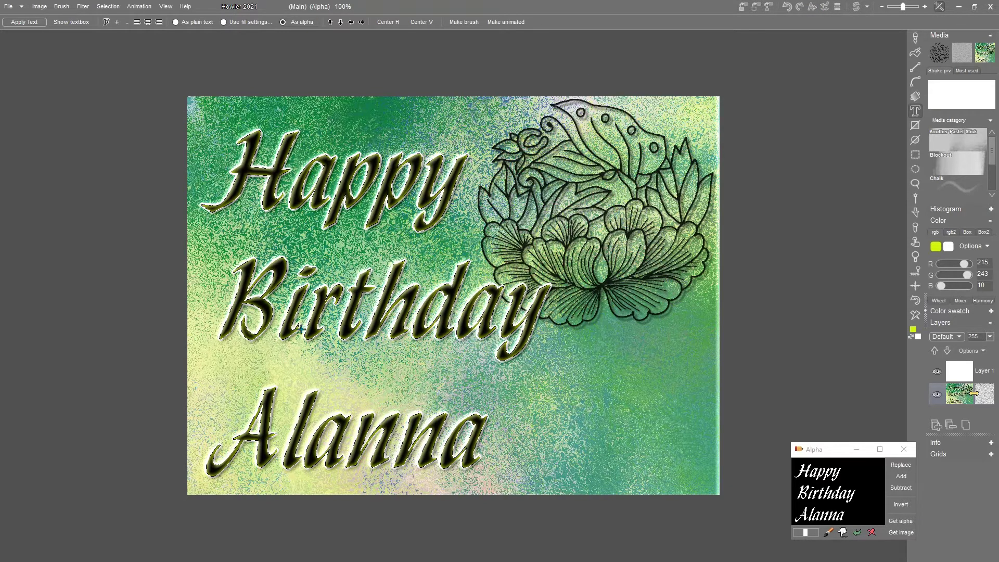
pyautogui.click(916, 301)
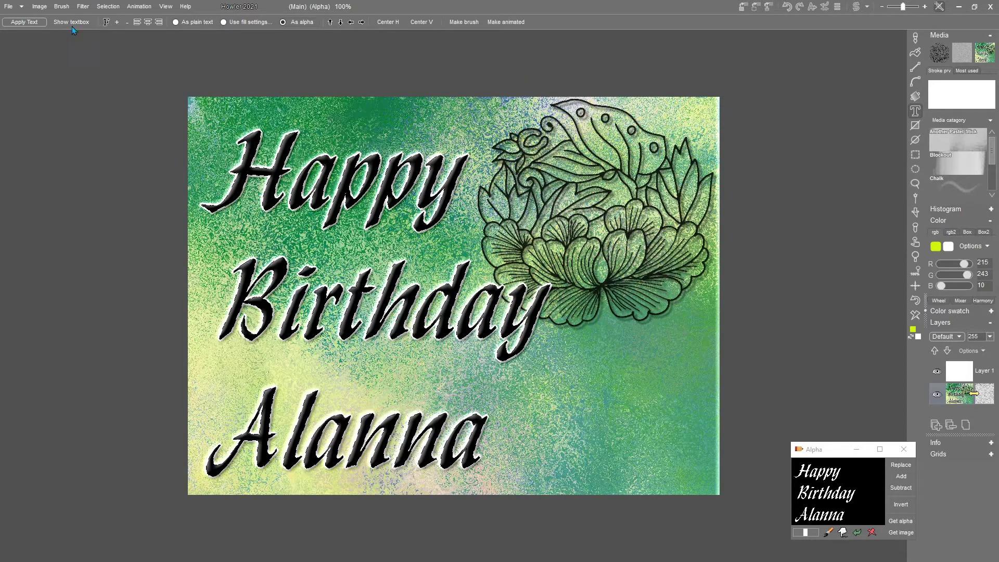
# Deselect the greeting lettering and inspect the embossed letters close up and on the whole card
pyautogui.click(110, 7)
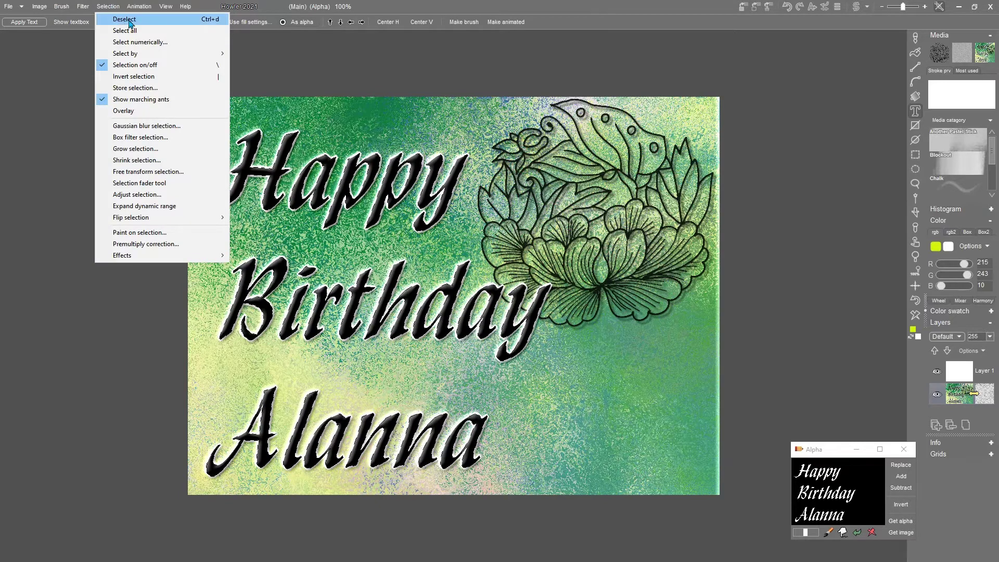
pyautogui.click(128, 19)
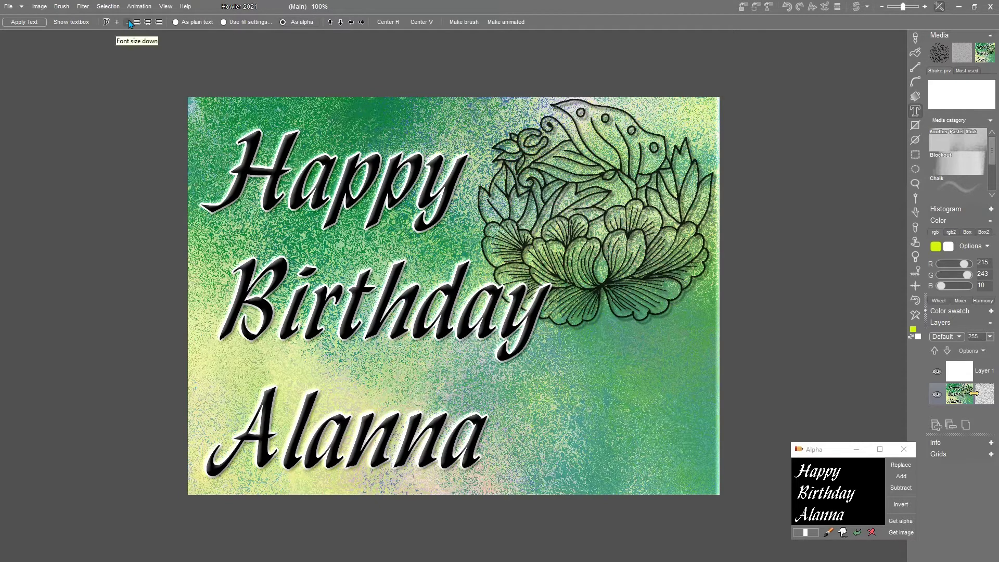
pyautogui.scroll(1, 129, 20)
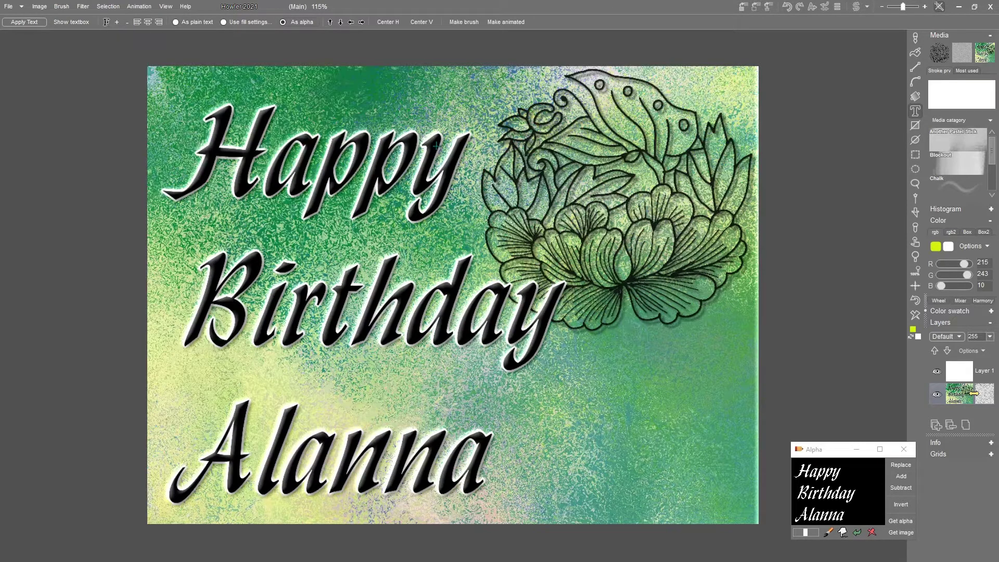
pyautogui.scroll(3, 574, 344)
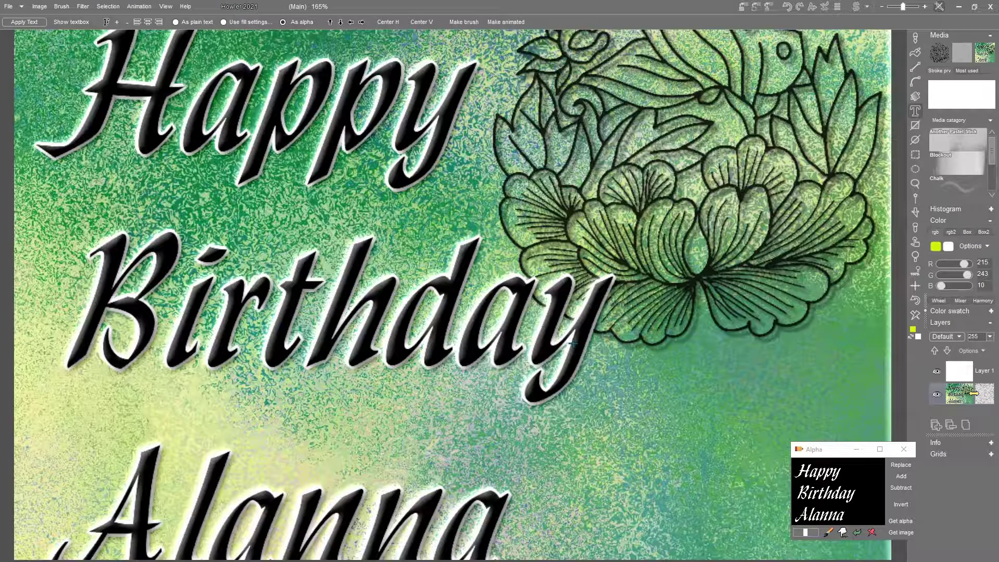
pyautogui.scroll(-6, 574, 343)
pyautogui.scroll(1, 574, 343)
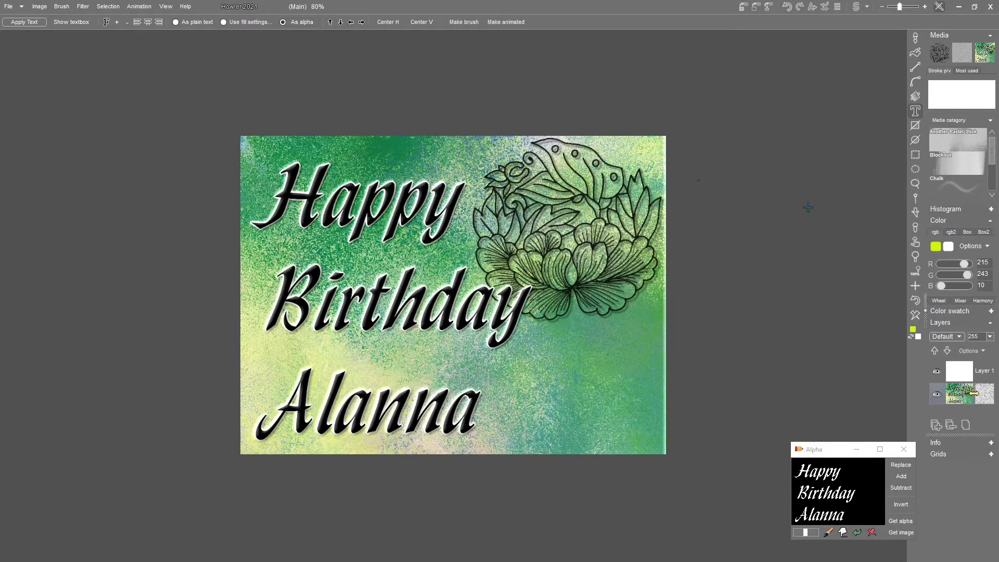
# Choose the Airbrush 50 brush preset and reduce its size to 19%
pyautogui.click(916, 125)
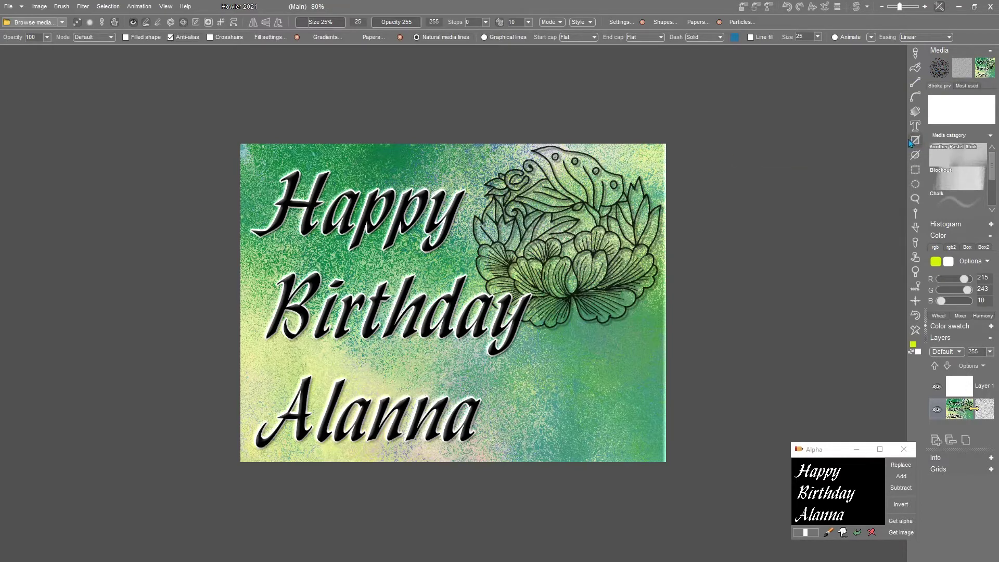
pyautogui.rightClick(916, 53)
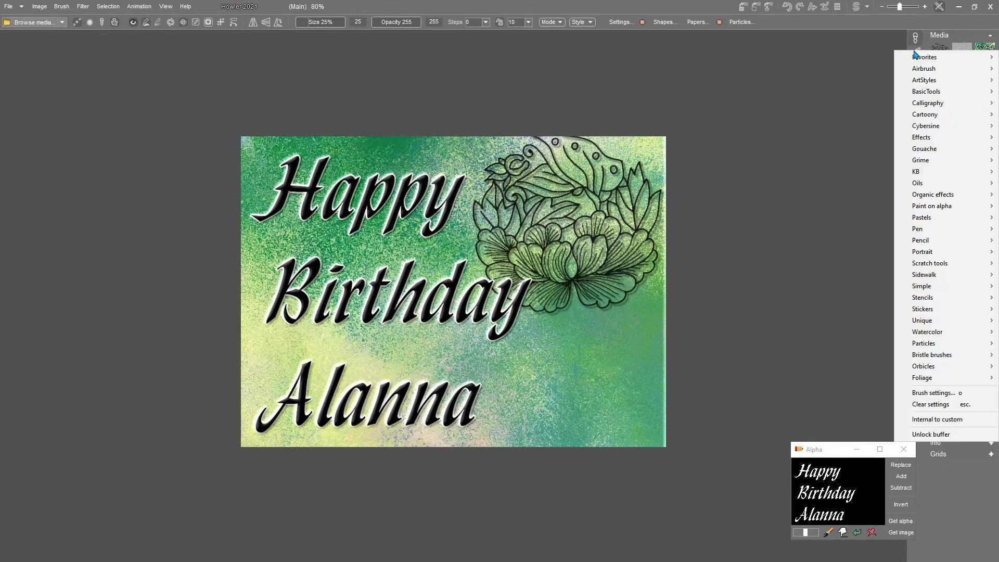
pyautogui.moveTo(919, 68)
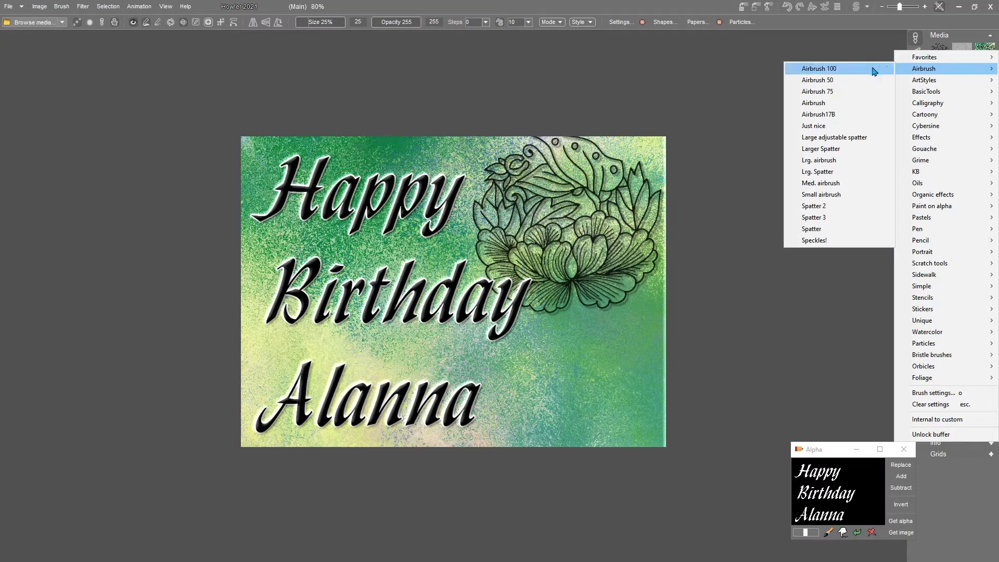
pyautogui.click(822, 80)
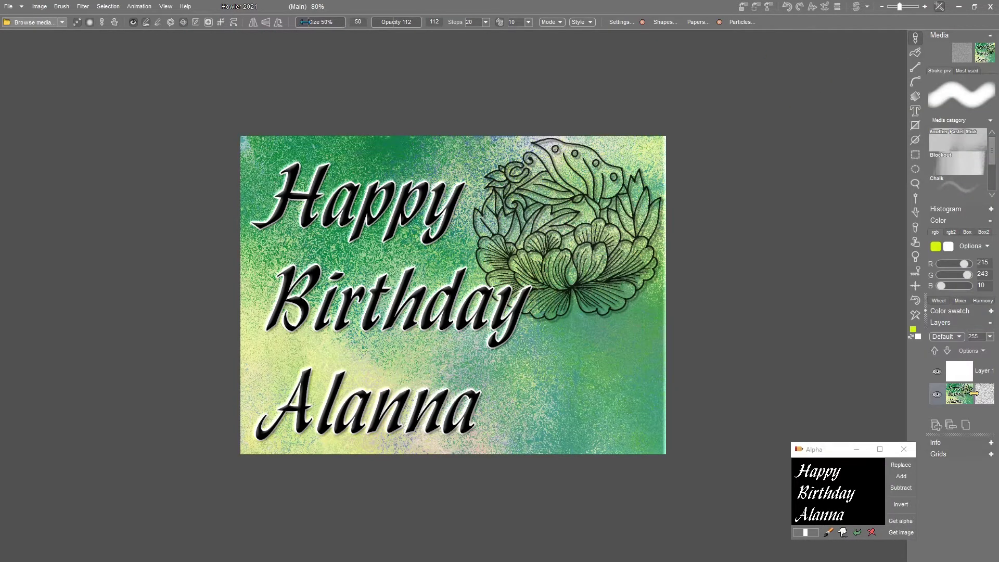
pyautogui.moveTo(307, 22); pyautogui.dragTo(294, 21)
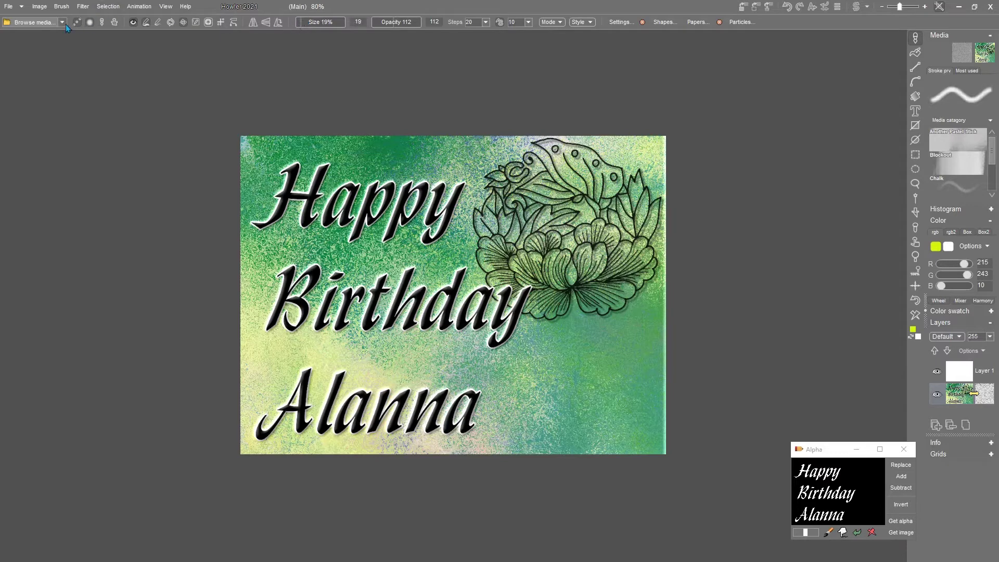
# Paint a yellow-green rectangular border along the card's outer edges with the rectangle tool, tracing it from opposite corners
pyautogui.click(915, 125)
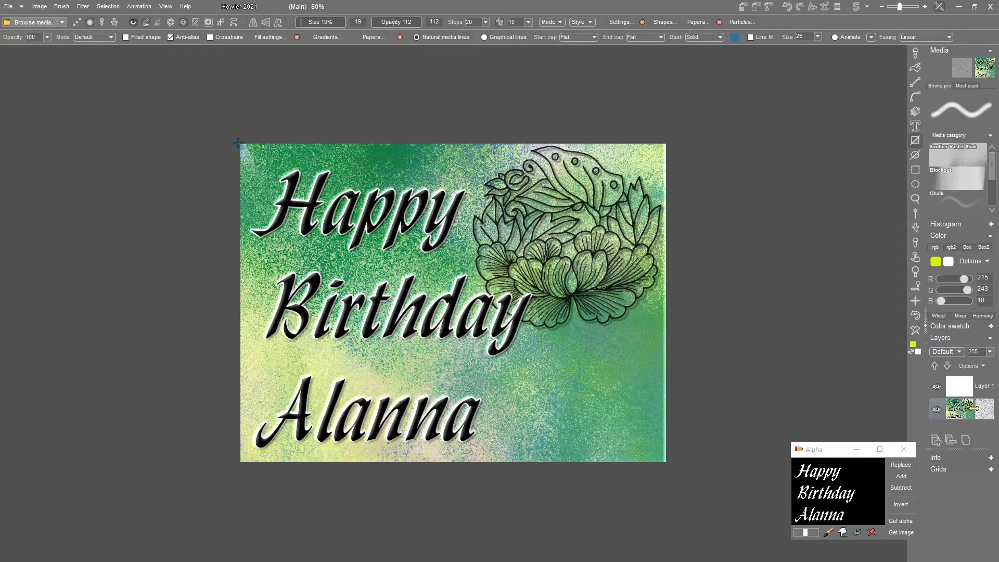
pyautogui.moveTo(238, 143); pyautogui.dragTo(668, 463)
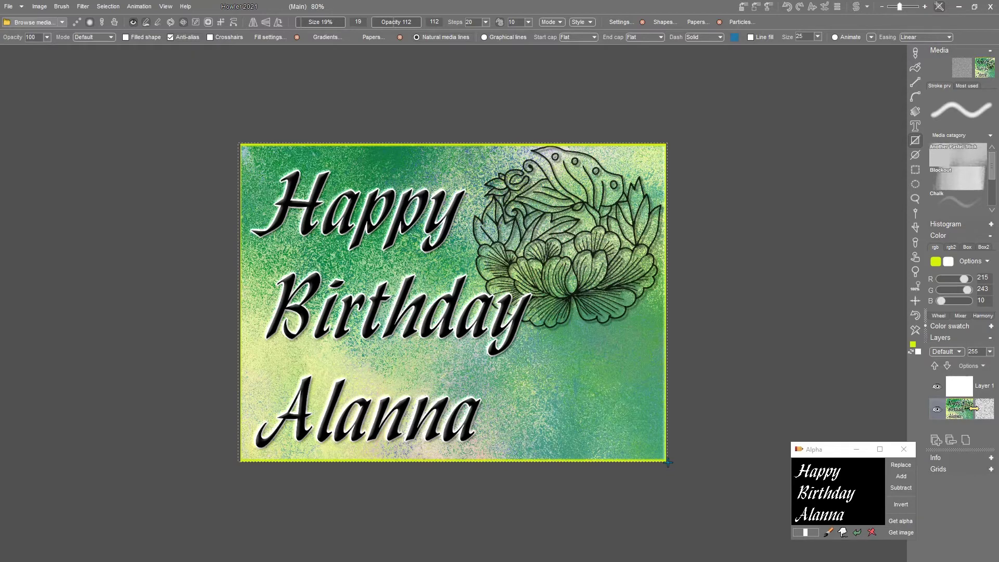
pyautogui.moveTo(668, 462); pyautogui.dragTo(240, 142)
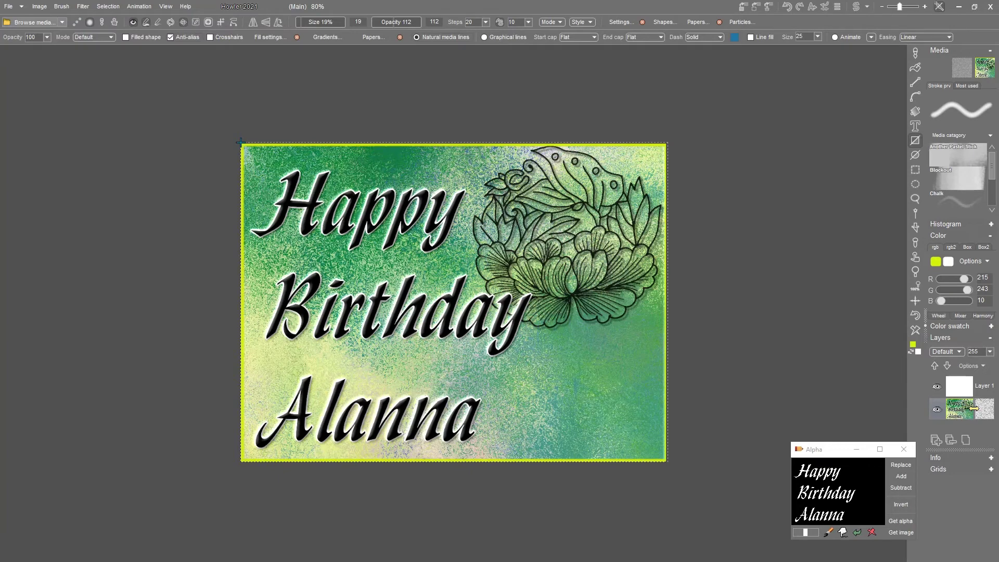
pyautogui.moveTo(240, 142); pyautogui.dragTo(239, 142)
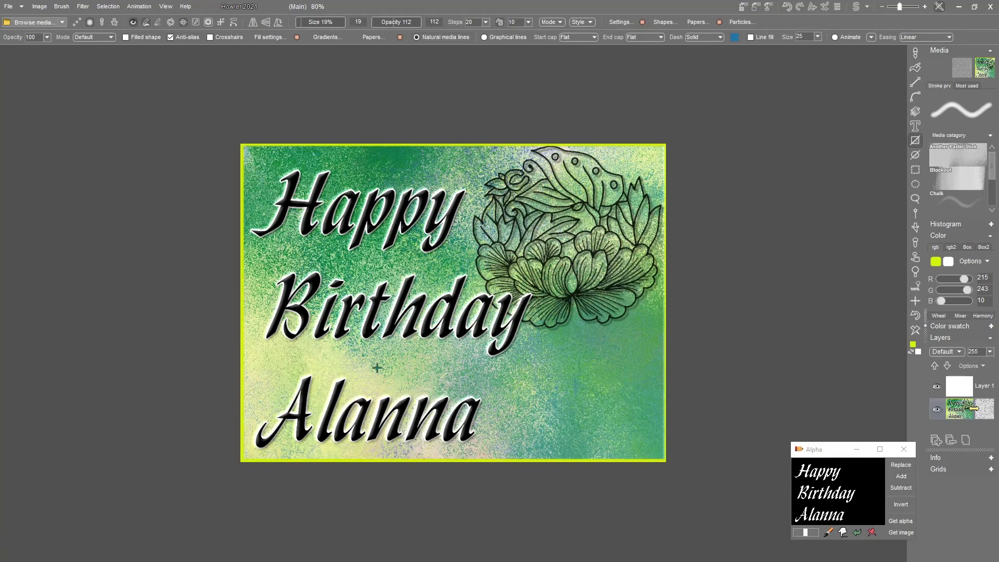
# Delete the unused white Layer 1 above the card artwork
pyautogui.click(981, 389)
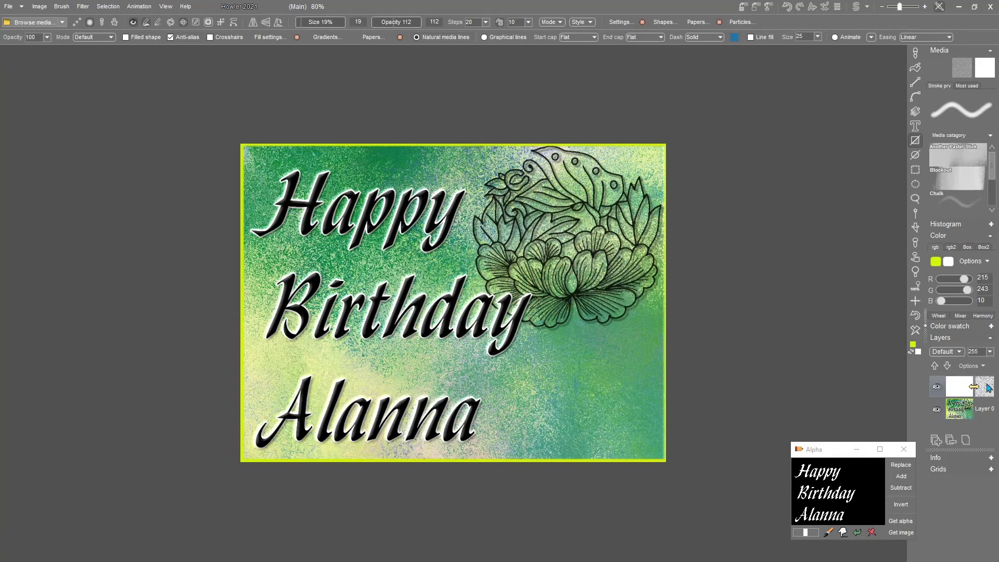
pyautogui.click(953, 441)
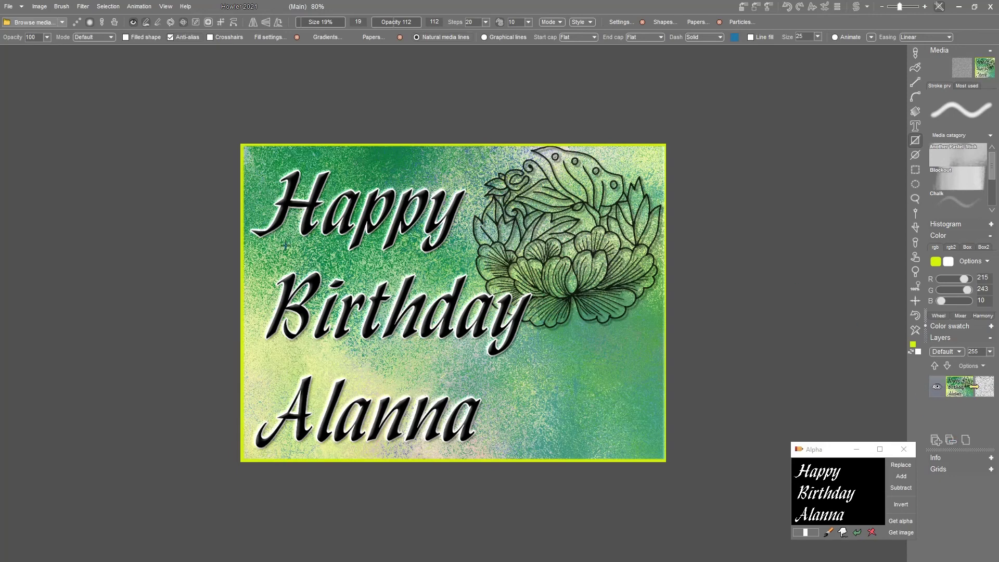